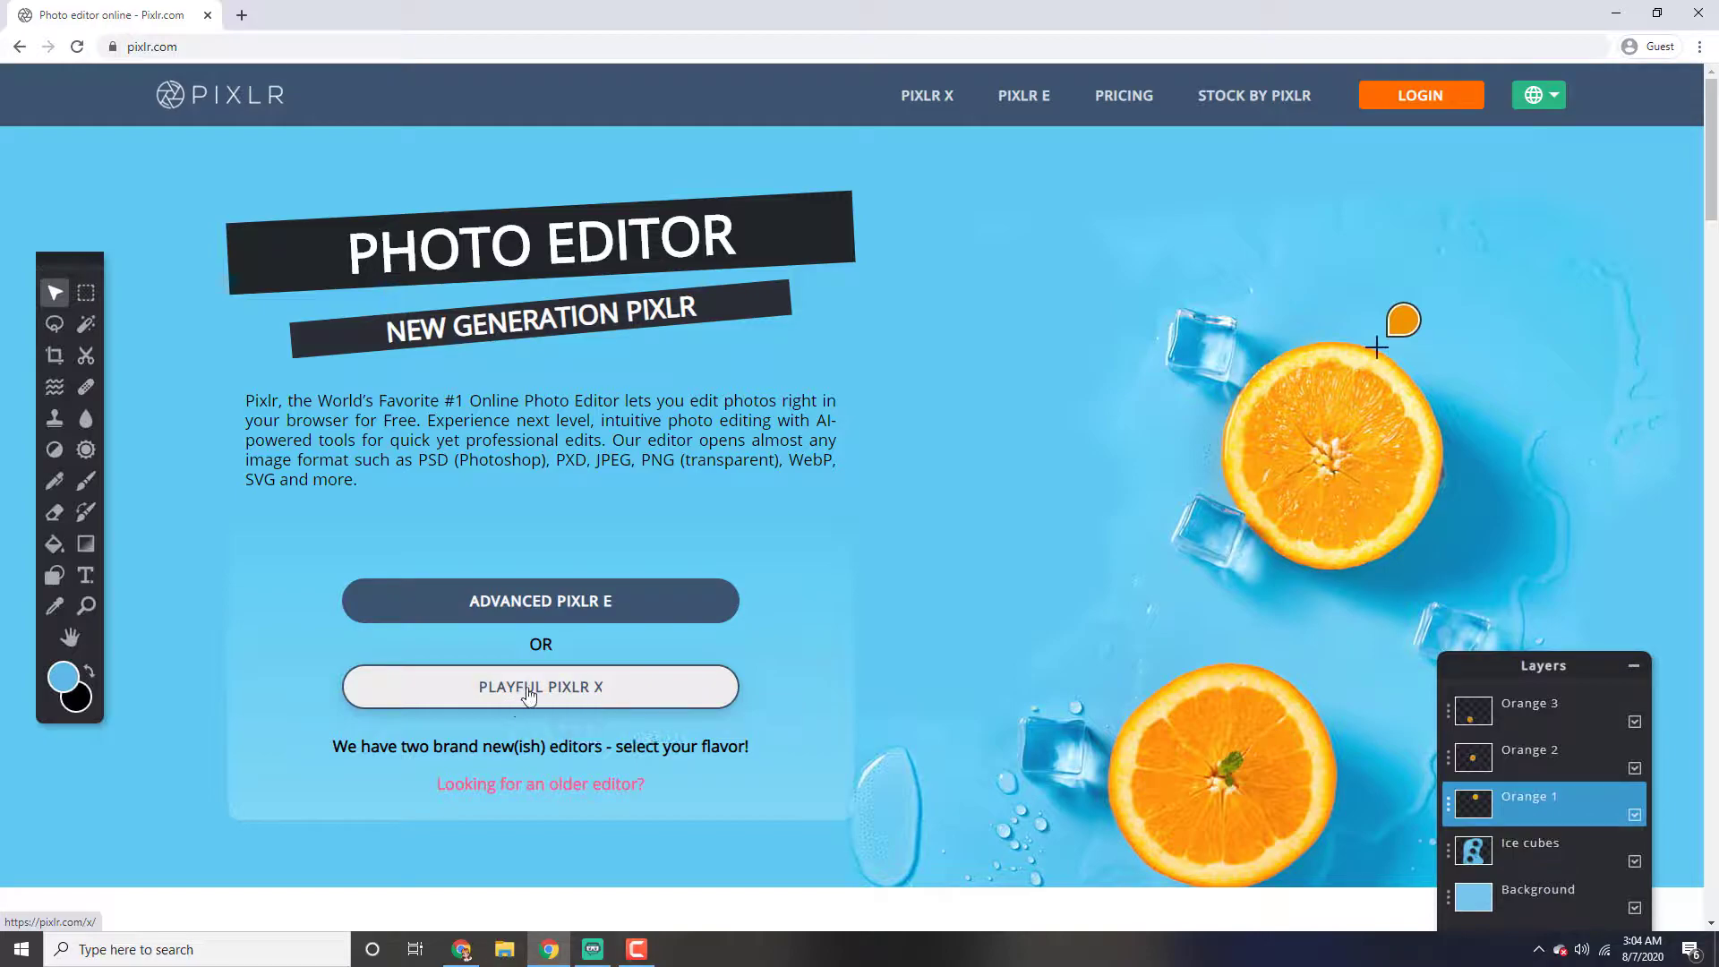
# Open Pixlr X and choose the Web 720p preset (1280 x 720) for a new image
pyautogui.click(529, 689)
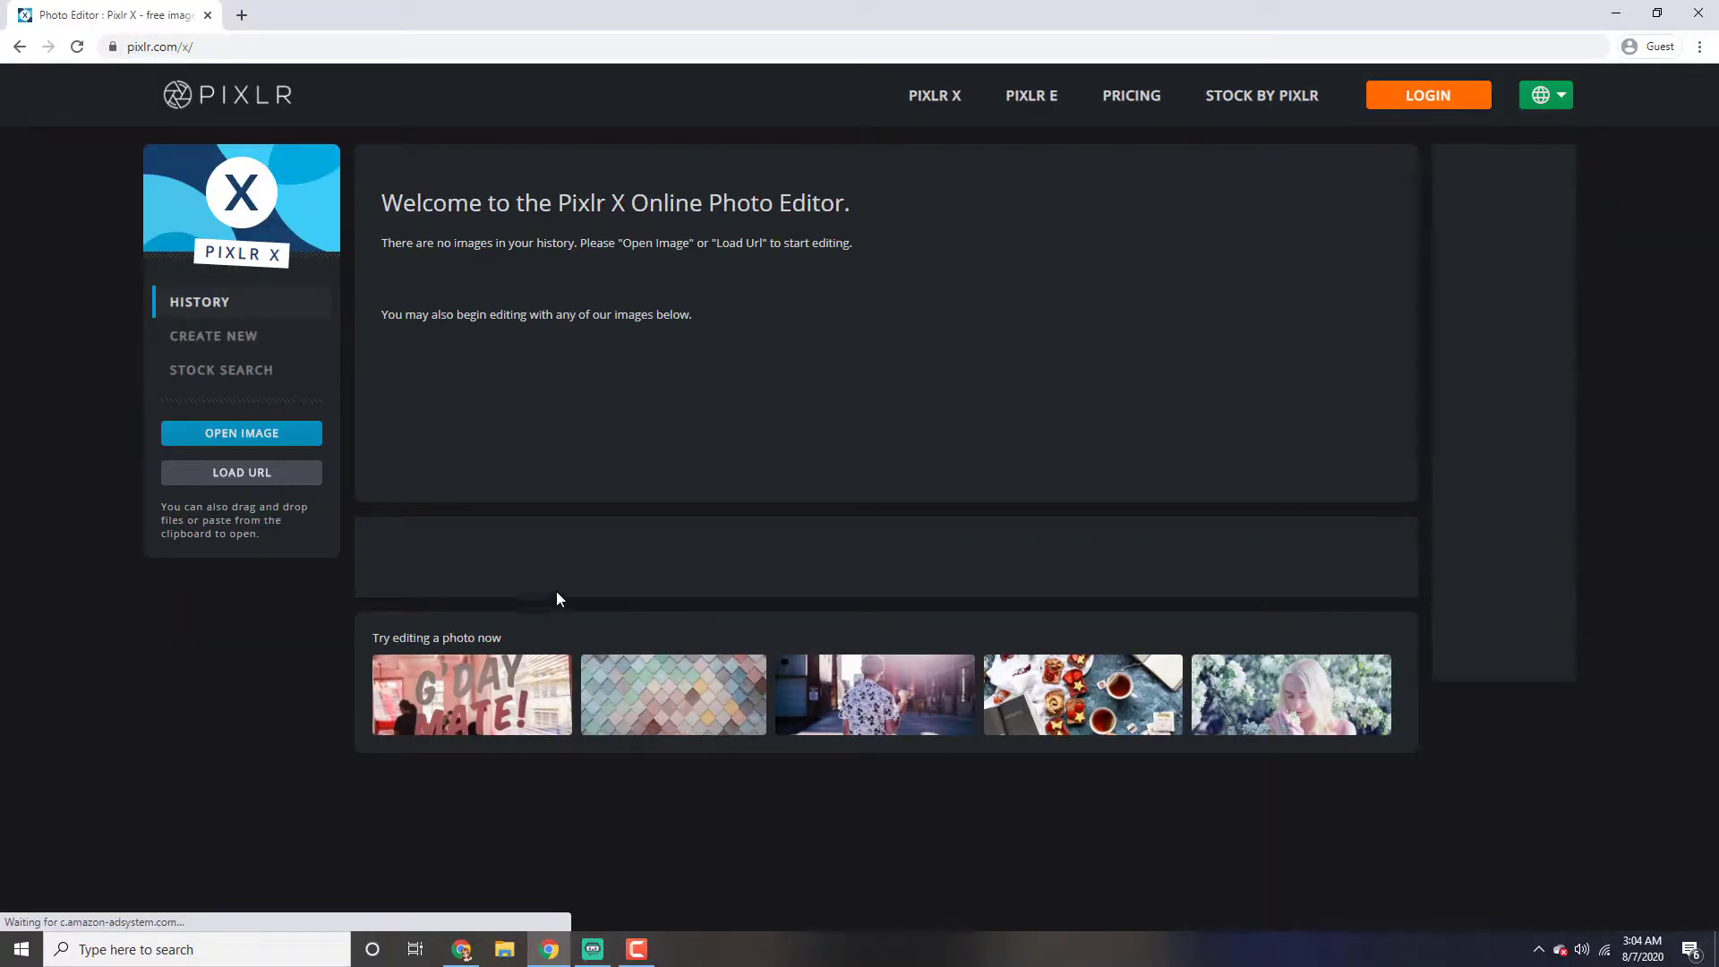
pyautogui.click(246, 338)
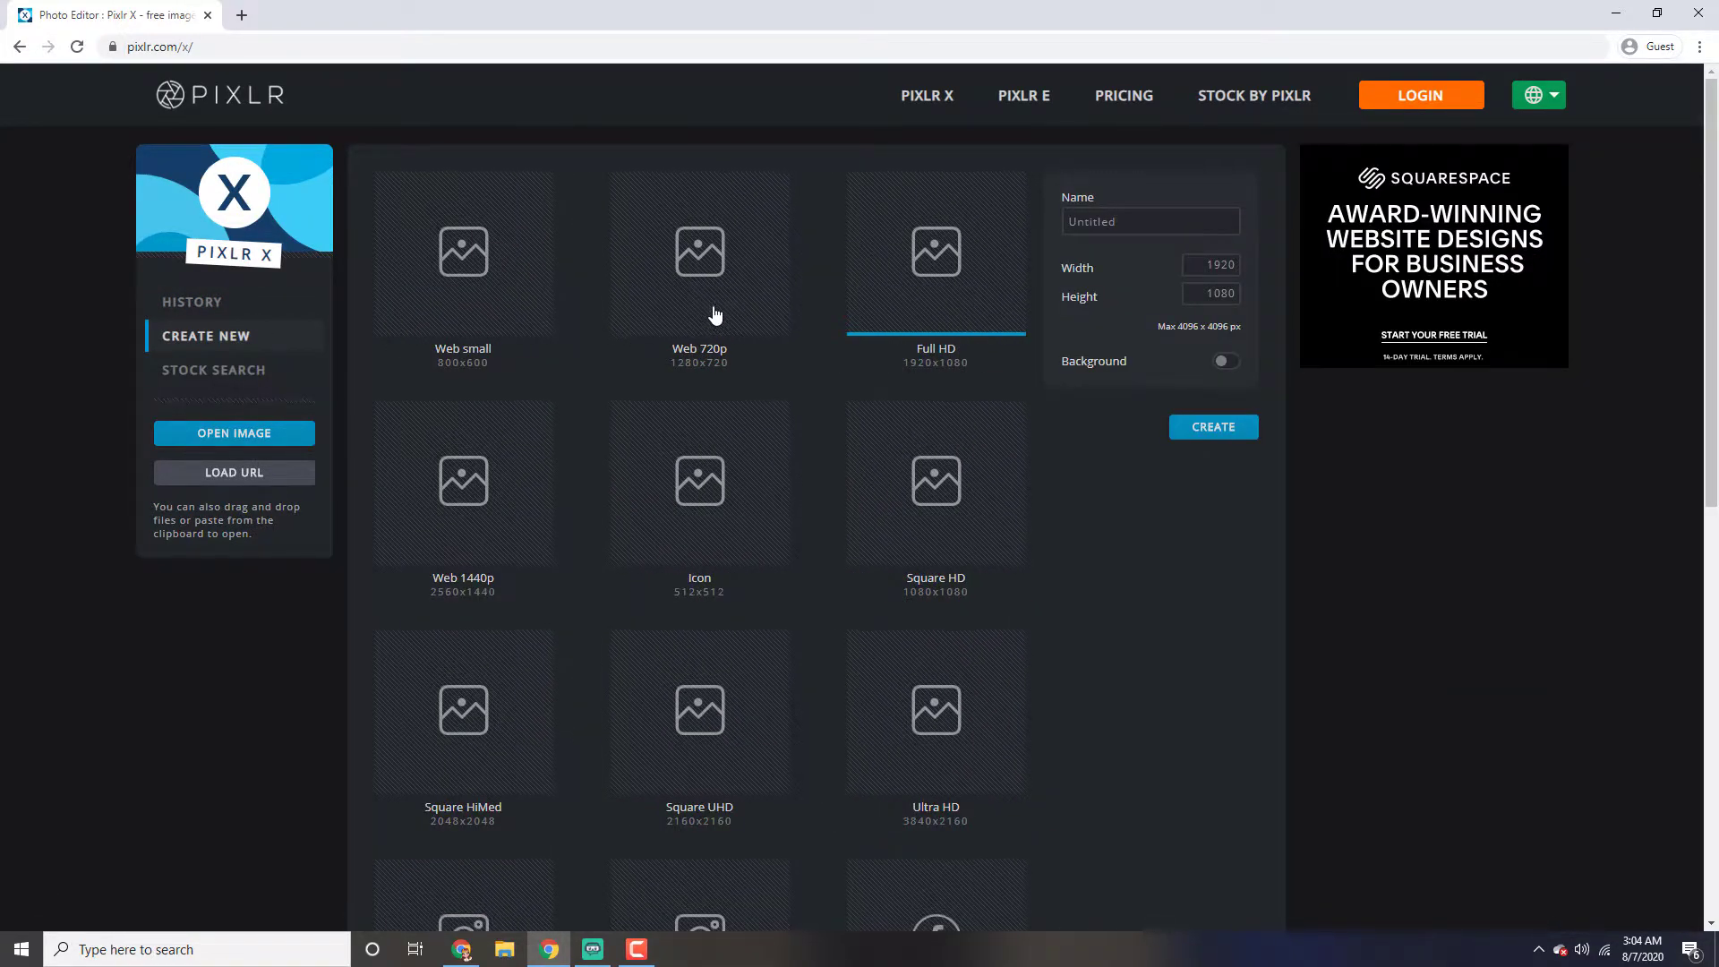
pyautogui.click(715, 313)
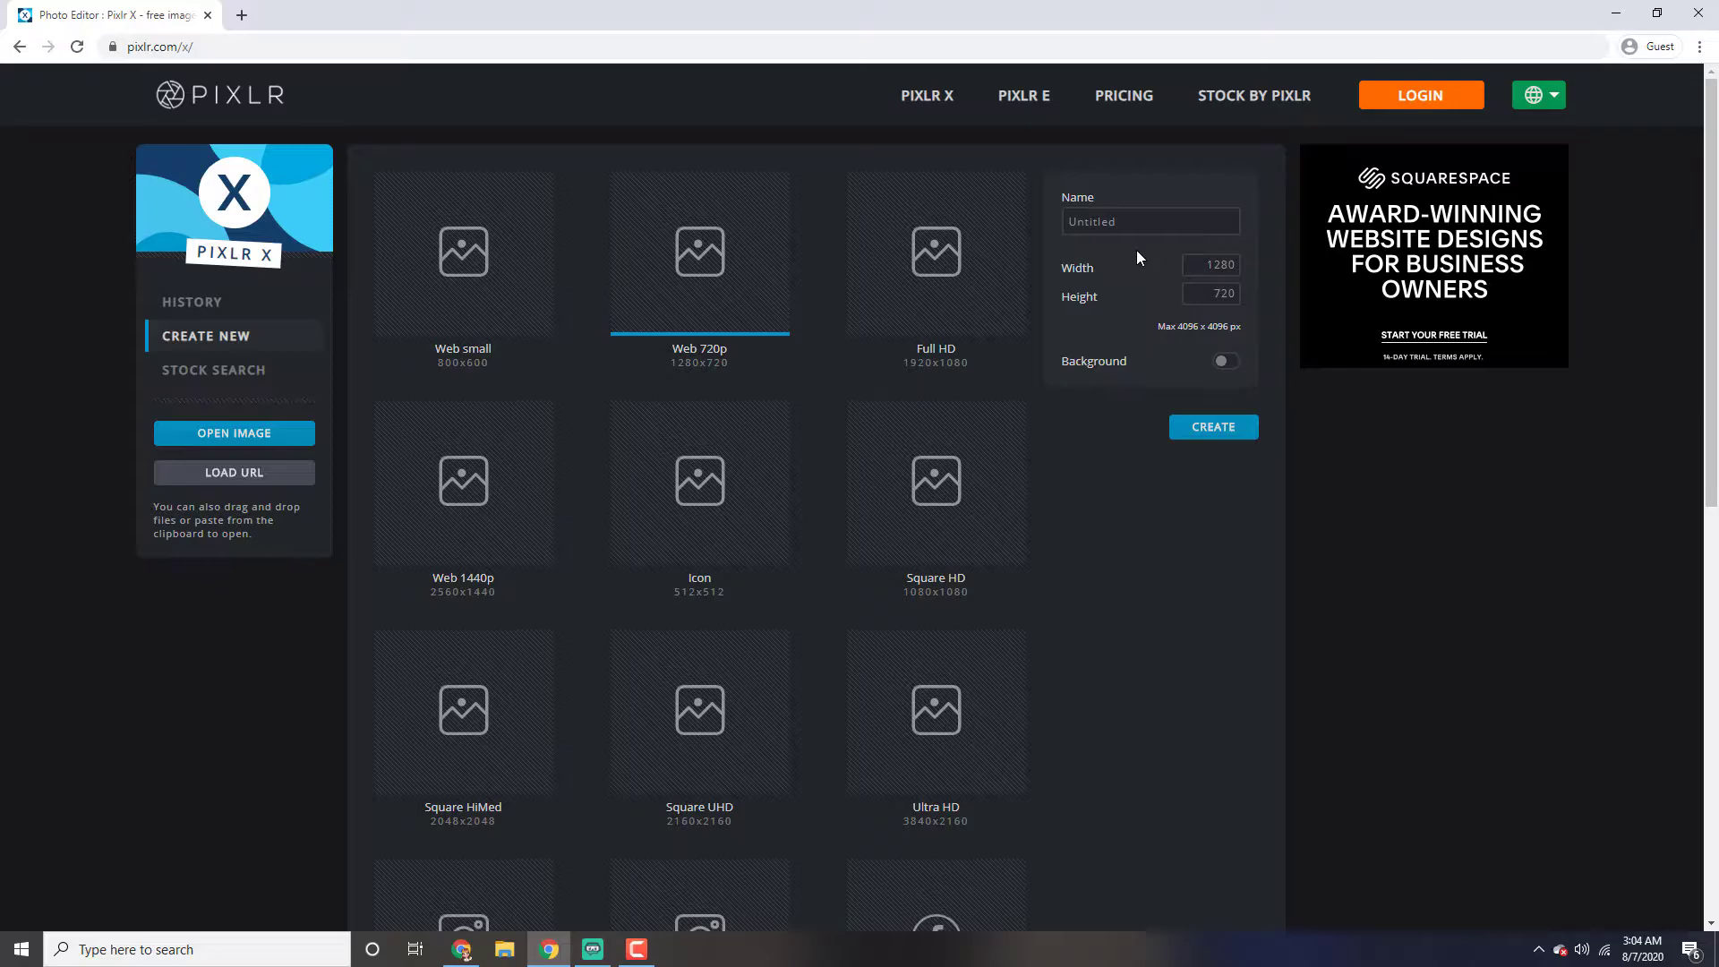
# Name the new image Sirenhead
pyautogui.click(1106, 221)
pyautogui.doubleClick(1092, 221)
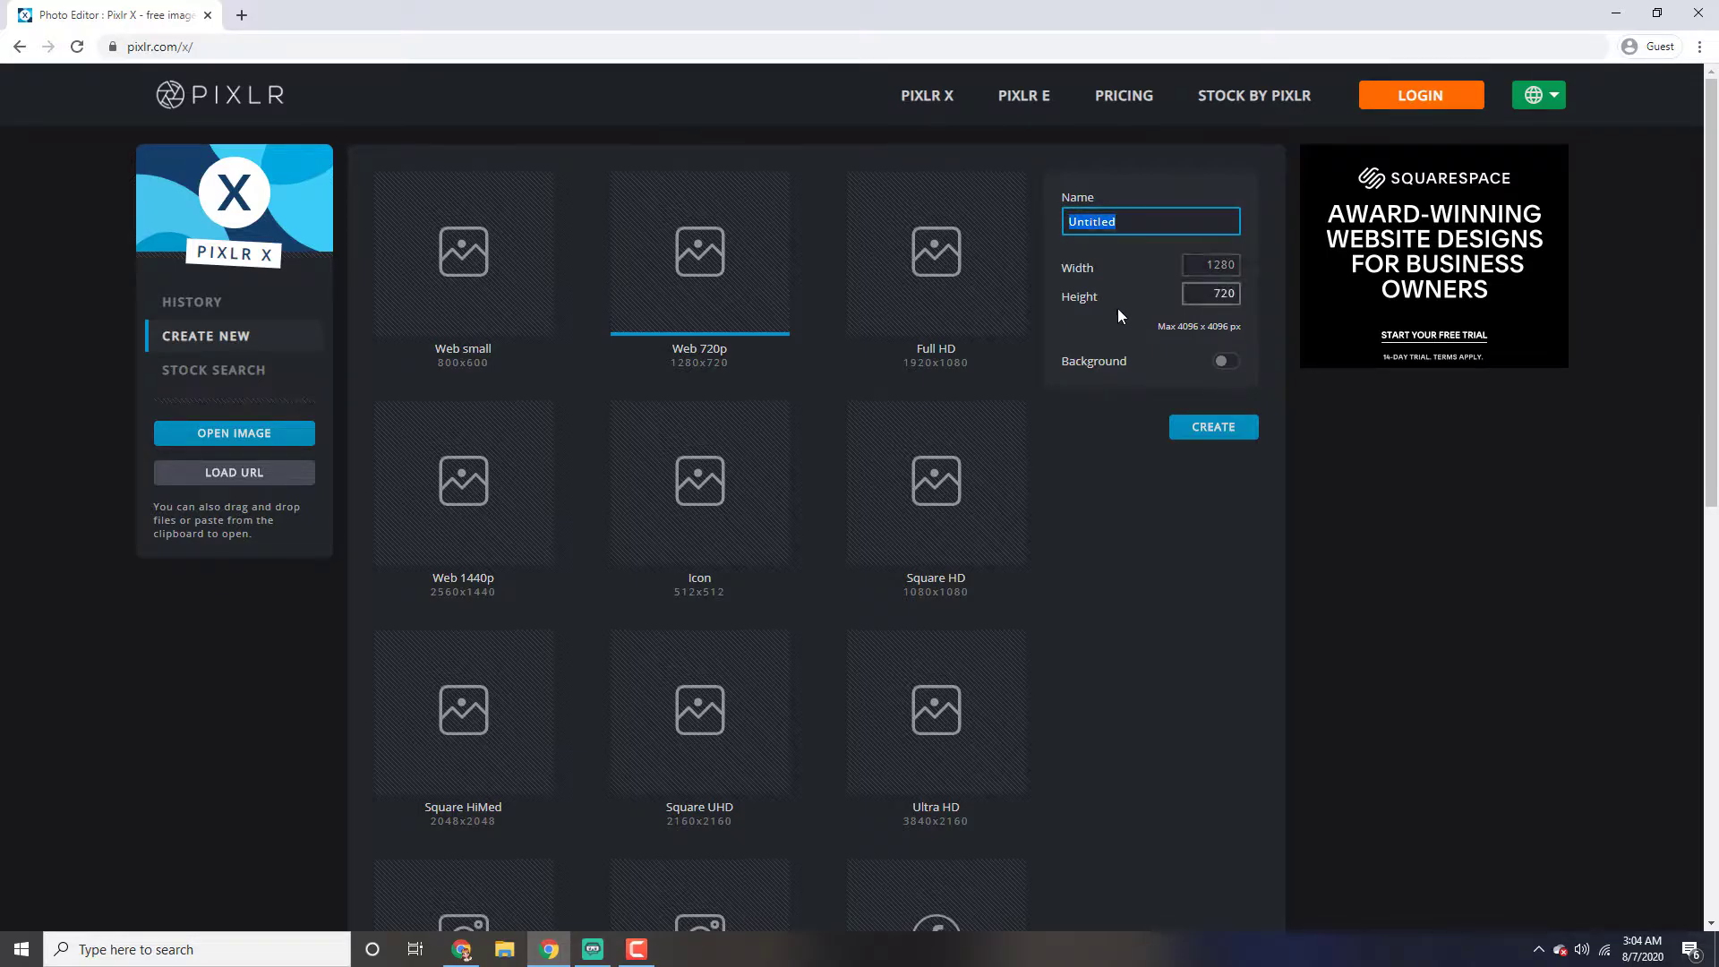
pyautogui.write('Sirenhead')
pyautogui.click(1224, 359)
pyautogui.click(1079, 399)
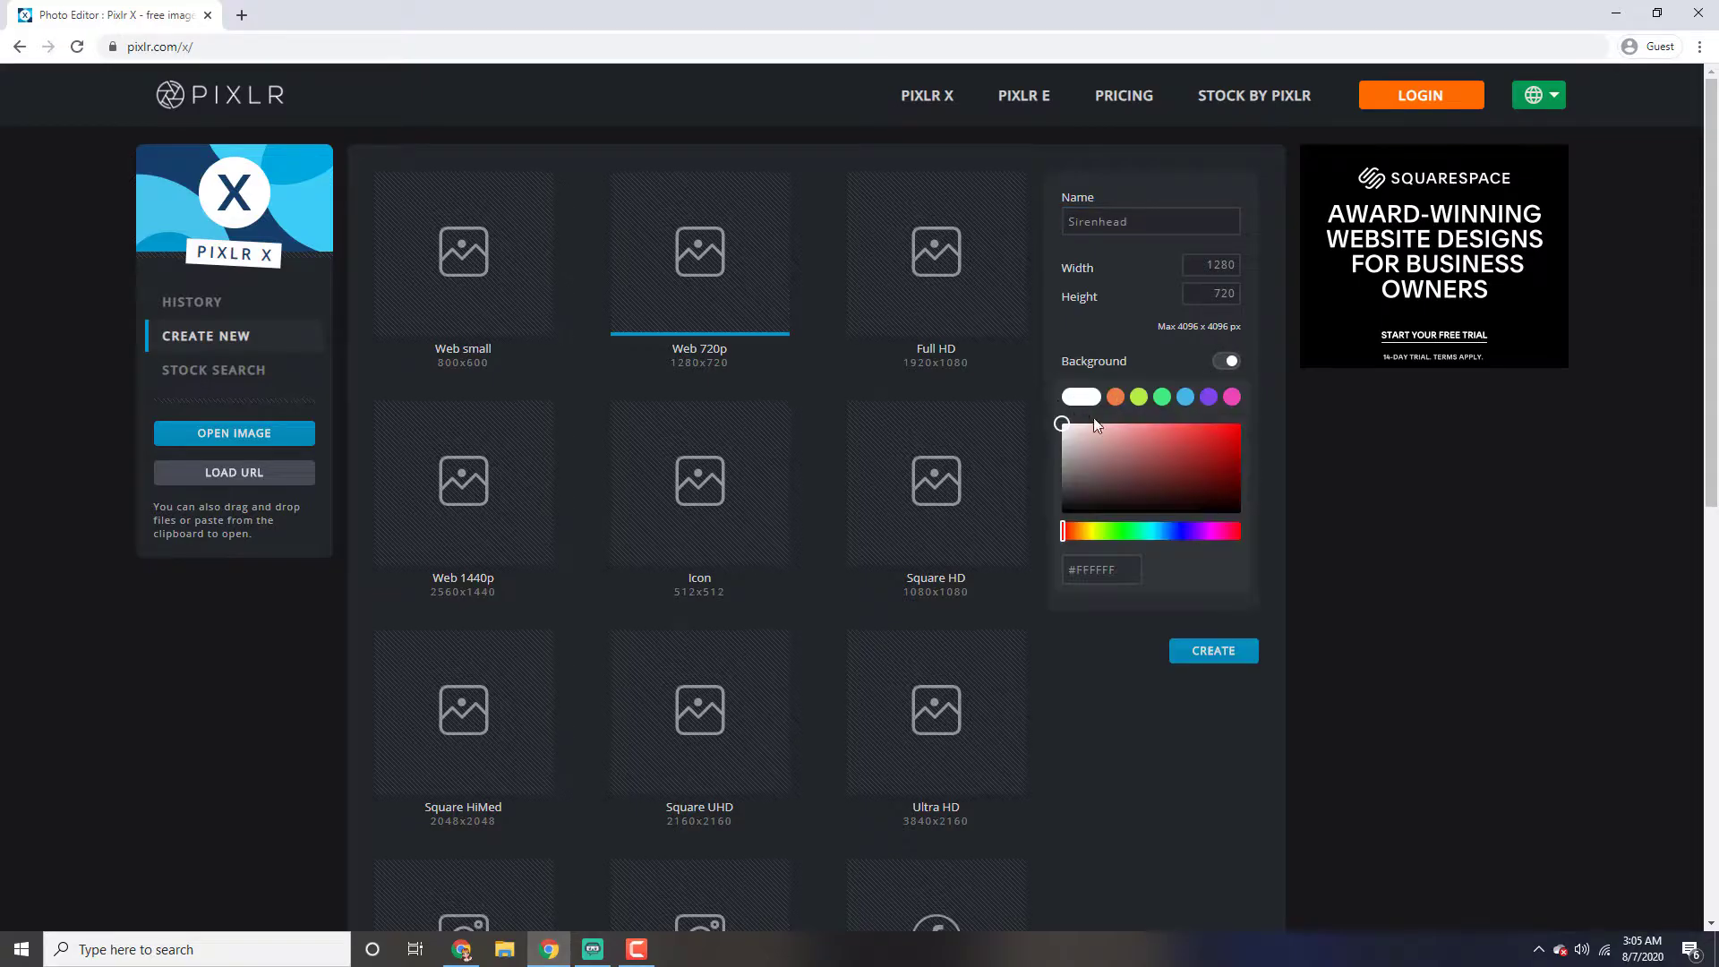
pyautogui.moveTo(1067, 444)
pyautogui.mouseDown()
pyautogui.moveTo(1048, 410)
pyautogui.moveTo(1323, 411)
pyautogui.moveTo(1178, 532)
pyautogui.moveTo(1141, 447)
pyautogui.moveTo(1169, 485)
pyautogui.moveTo(1180, 443)
pyautogui.moveTo(1118, 459)
pyautogui.moveTo(1134, 480)
pyautogui.moveTo(1062, 423)
pyautogui.mouseUp()
pyautogui.moveTo(1067, 570); pyautogui.dragTo(1156, 575)
pyautogui.click(1228, 362)
# Create the new 1280 x 720 image without a background fill
pyautogui.click(1209, 266)
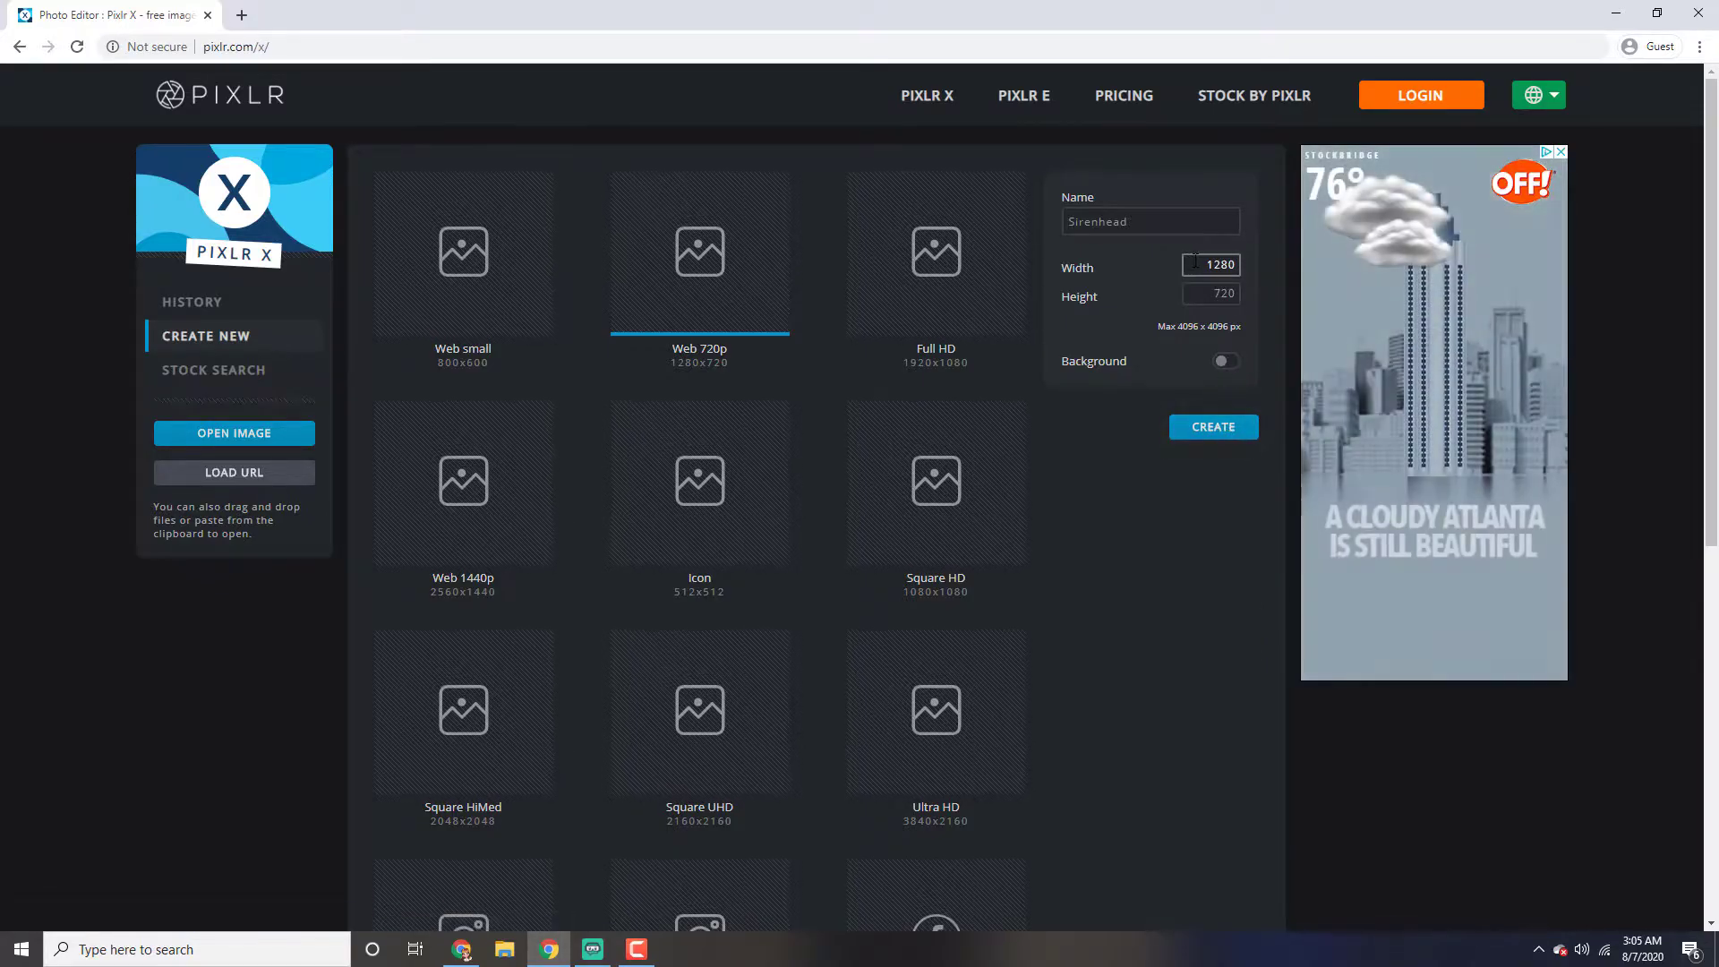
pyautogui.click(1216, 294)
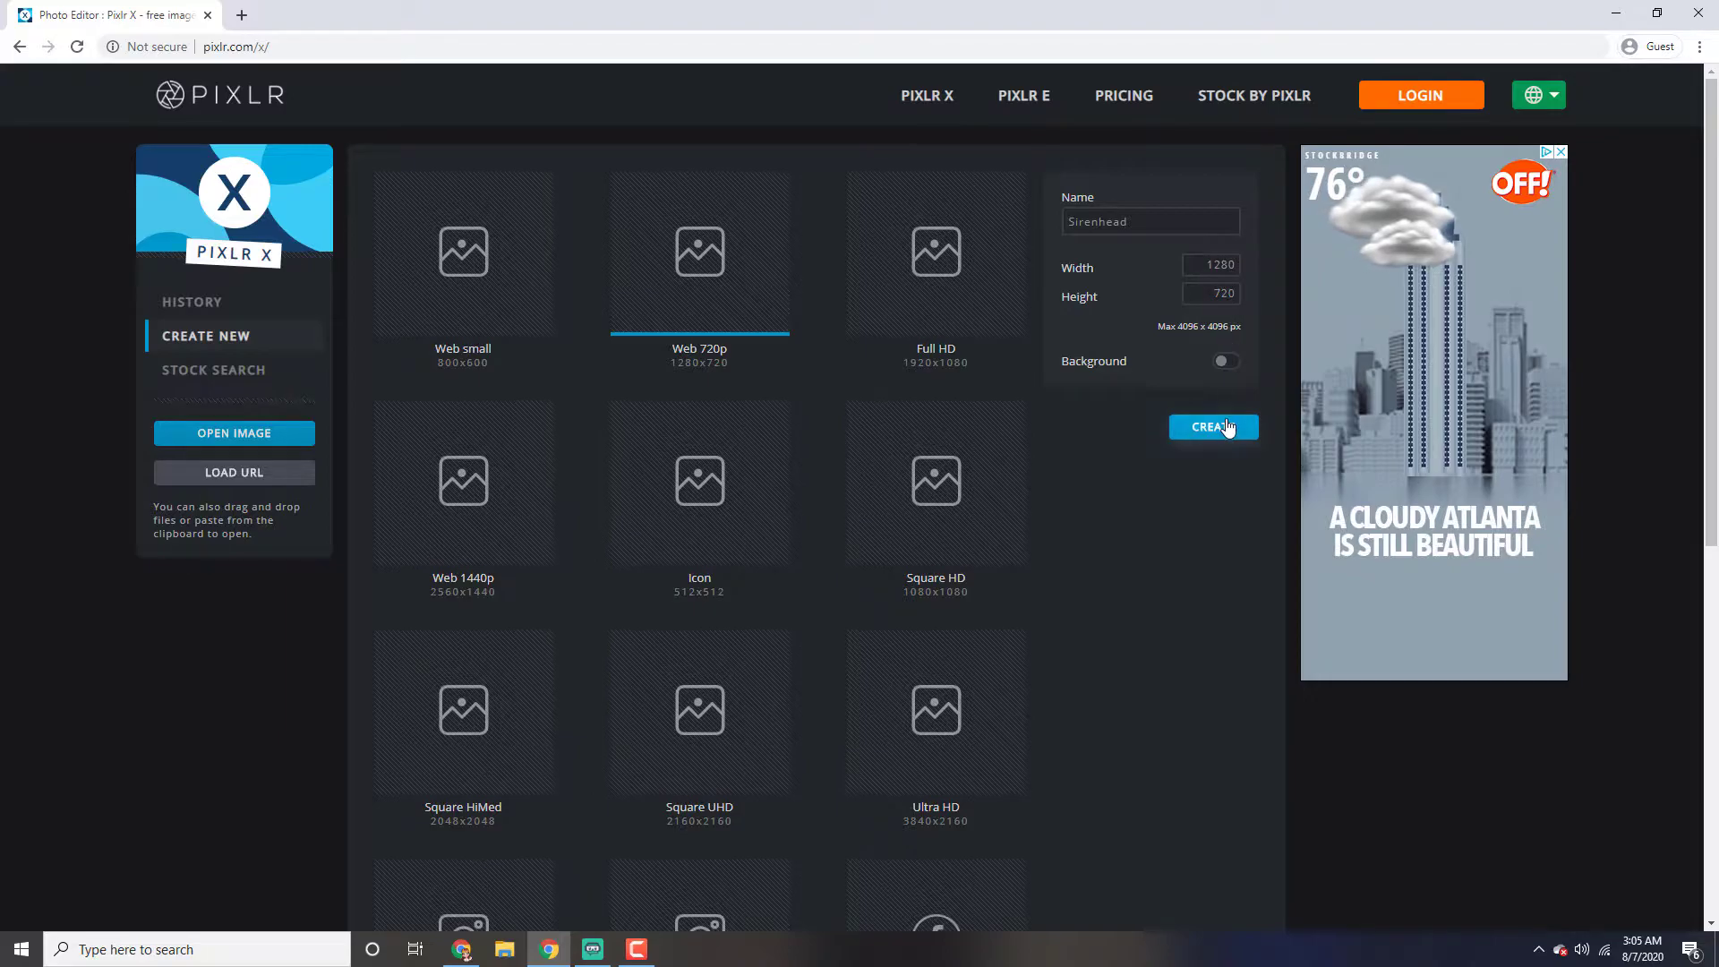
pyautogui.click(1228, 427)
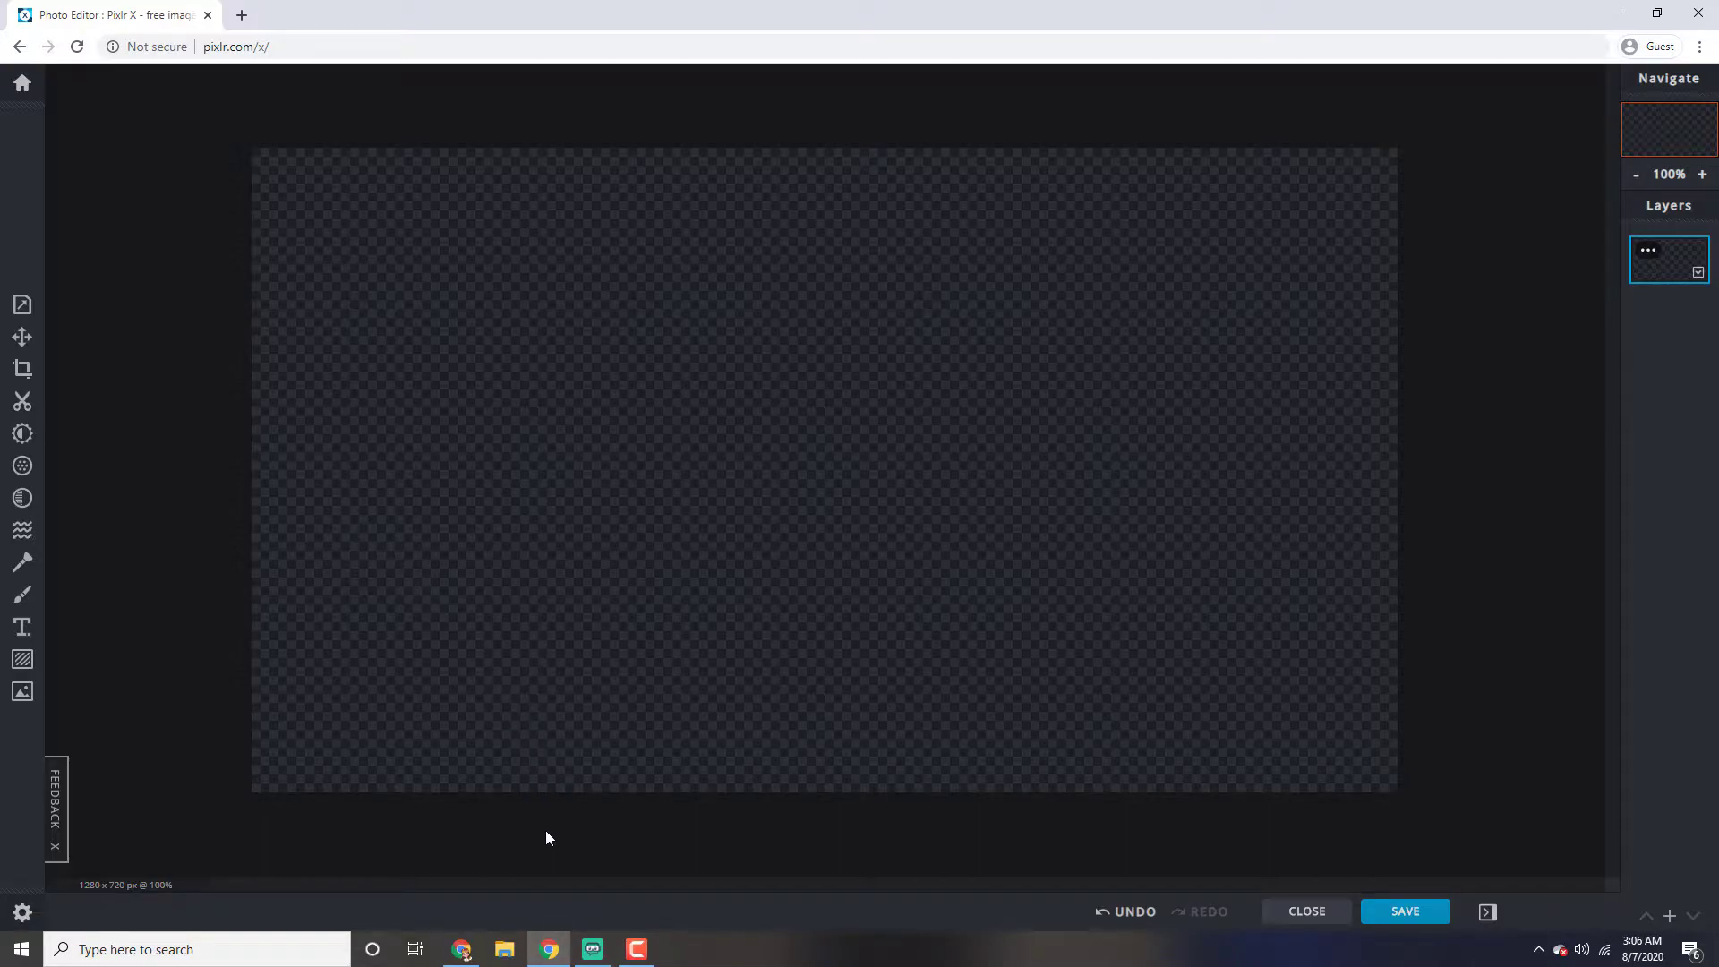
# Add background.jpg from the Thumbnail Video folder as a layer in the current document
pyautogui.click(507, 948)
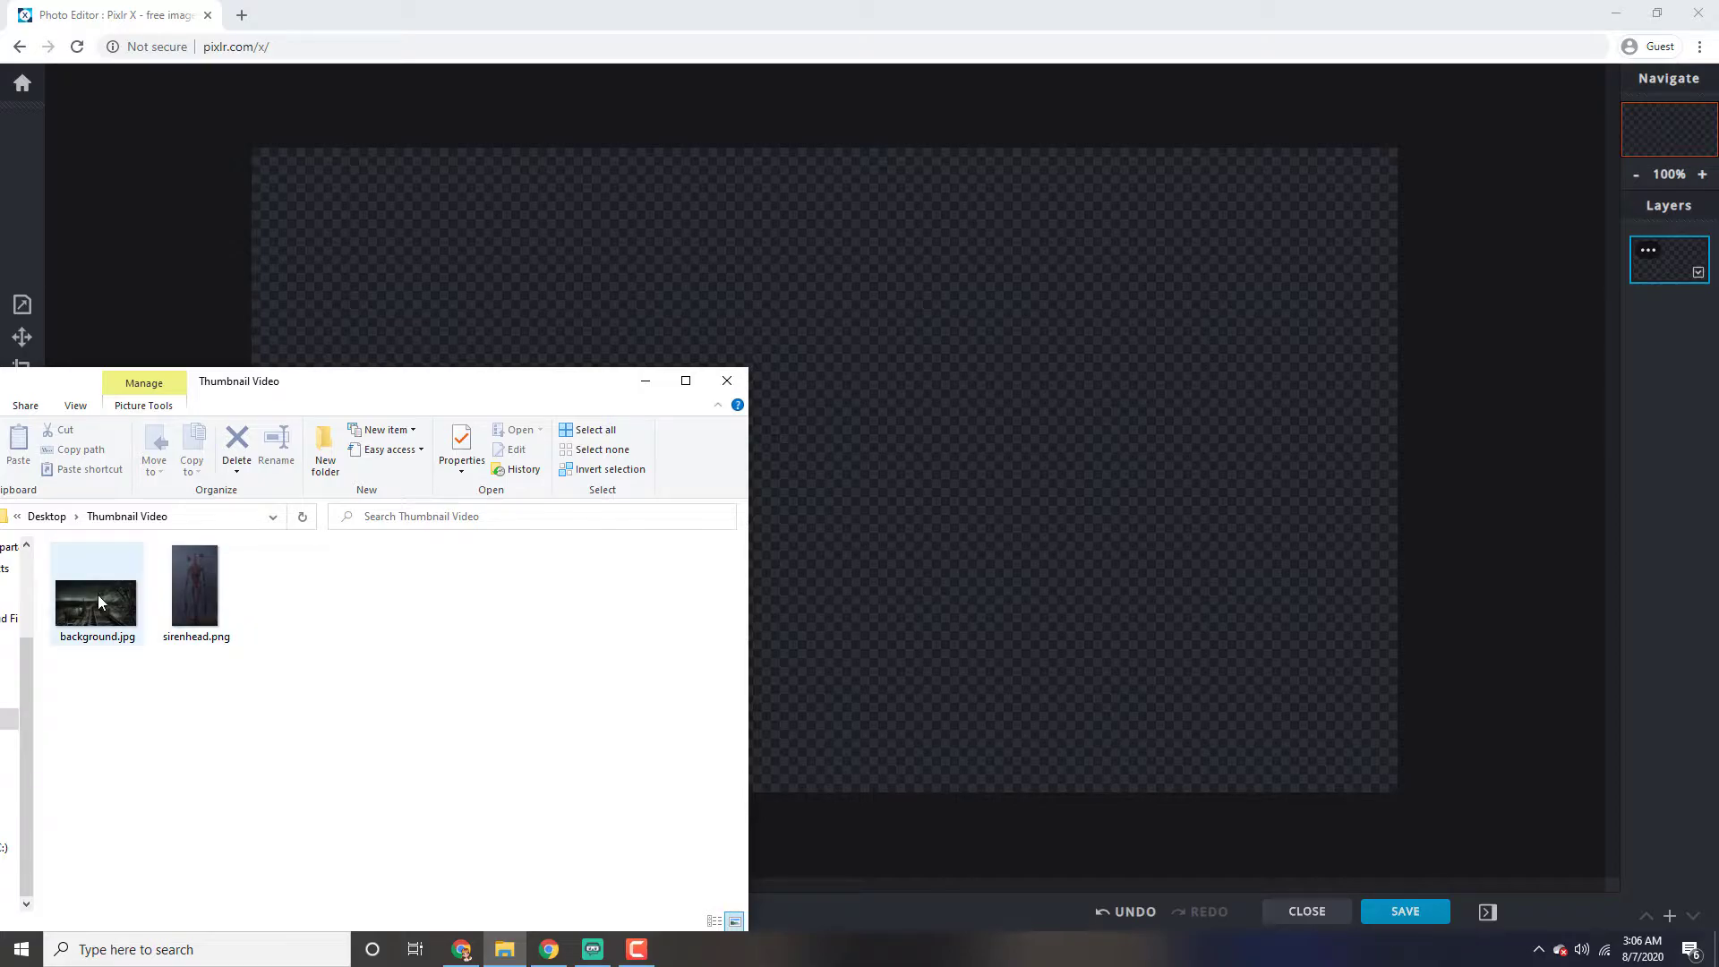
pyautogui.moveTo(90, 599); pyautogui.dragTo(858, 550)
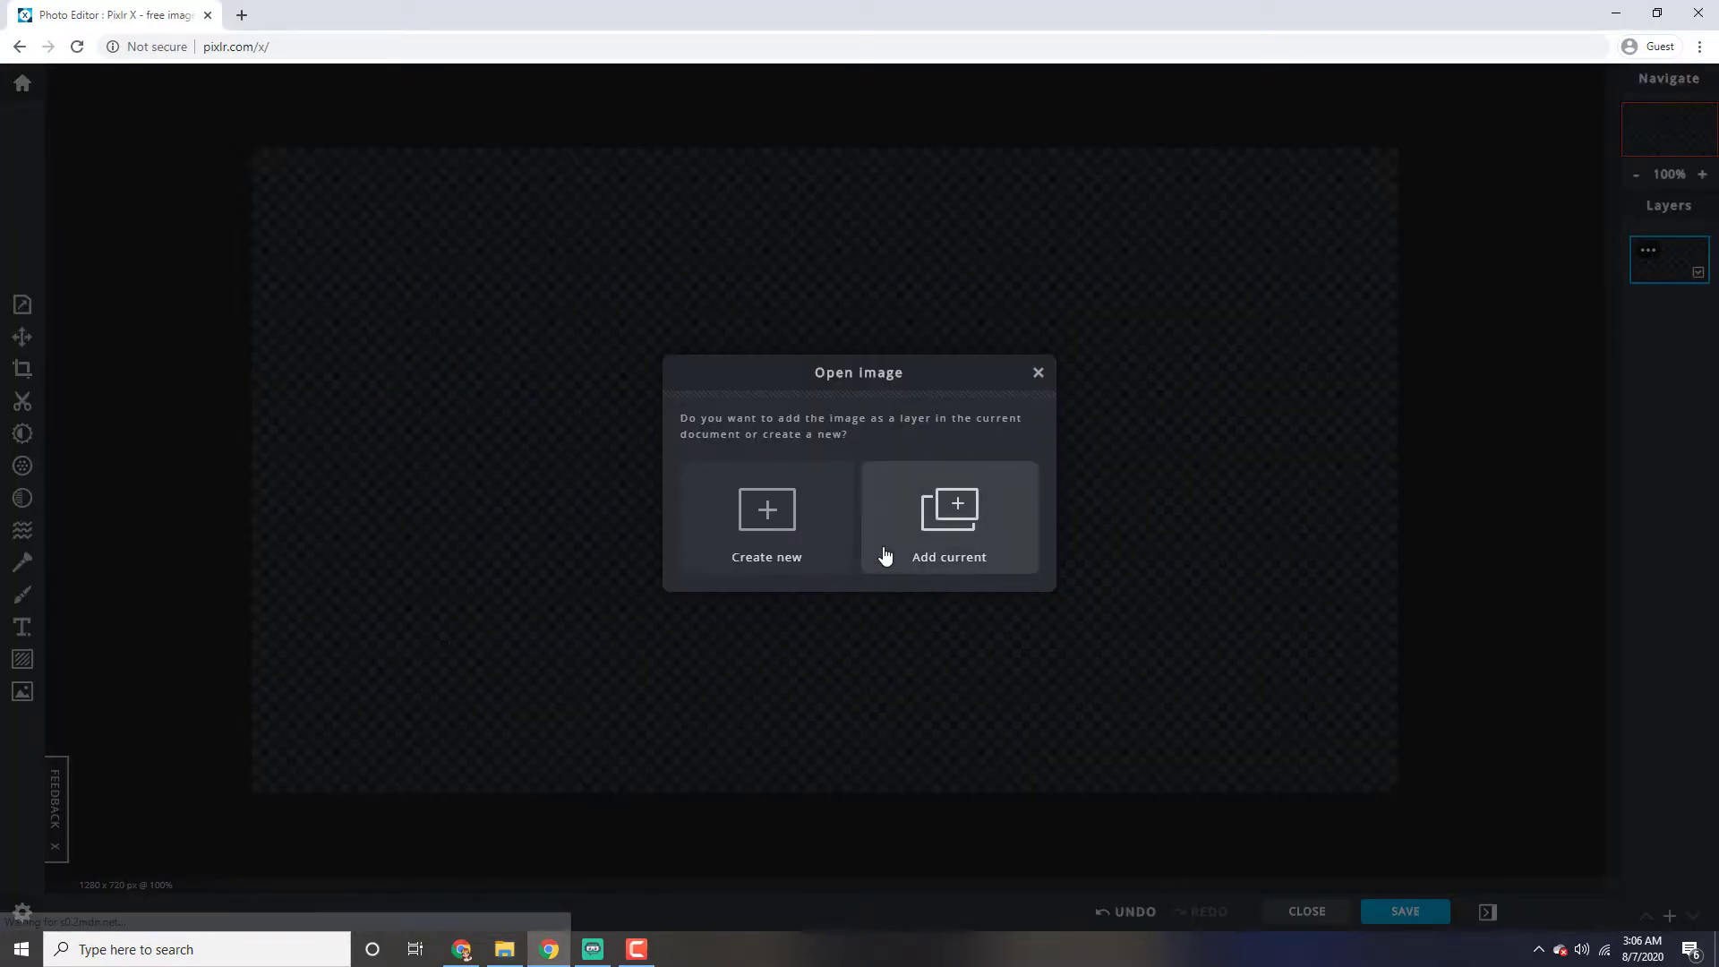
pyautogui.click(895, 555)
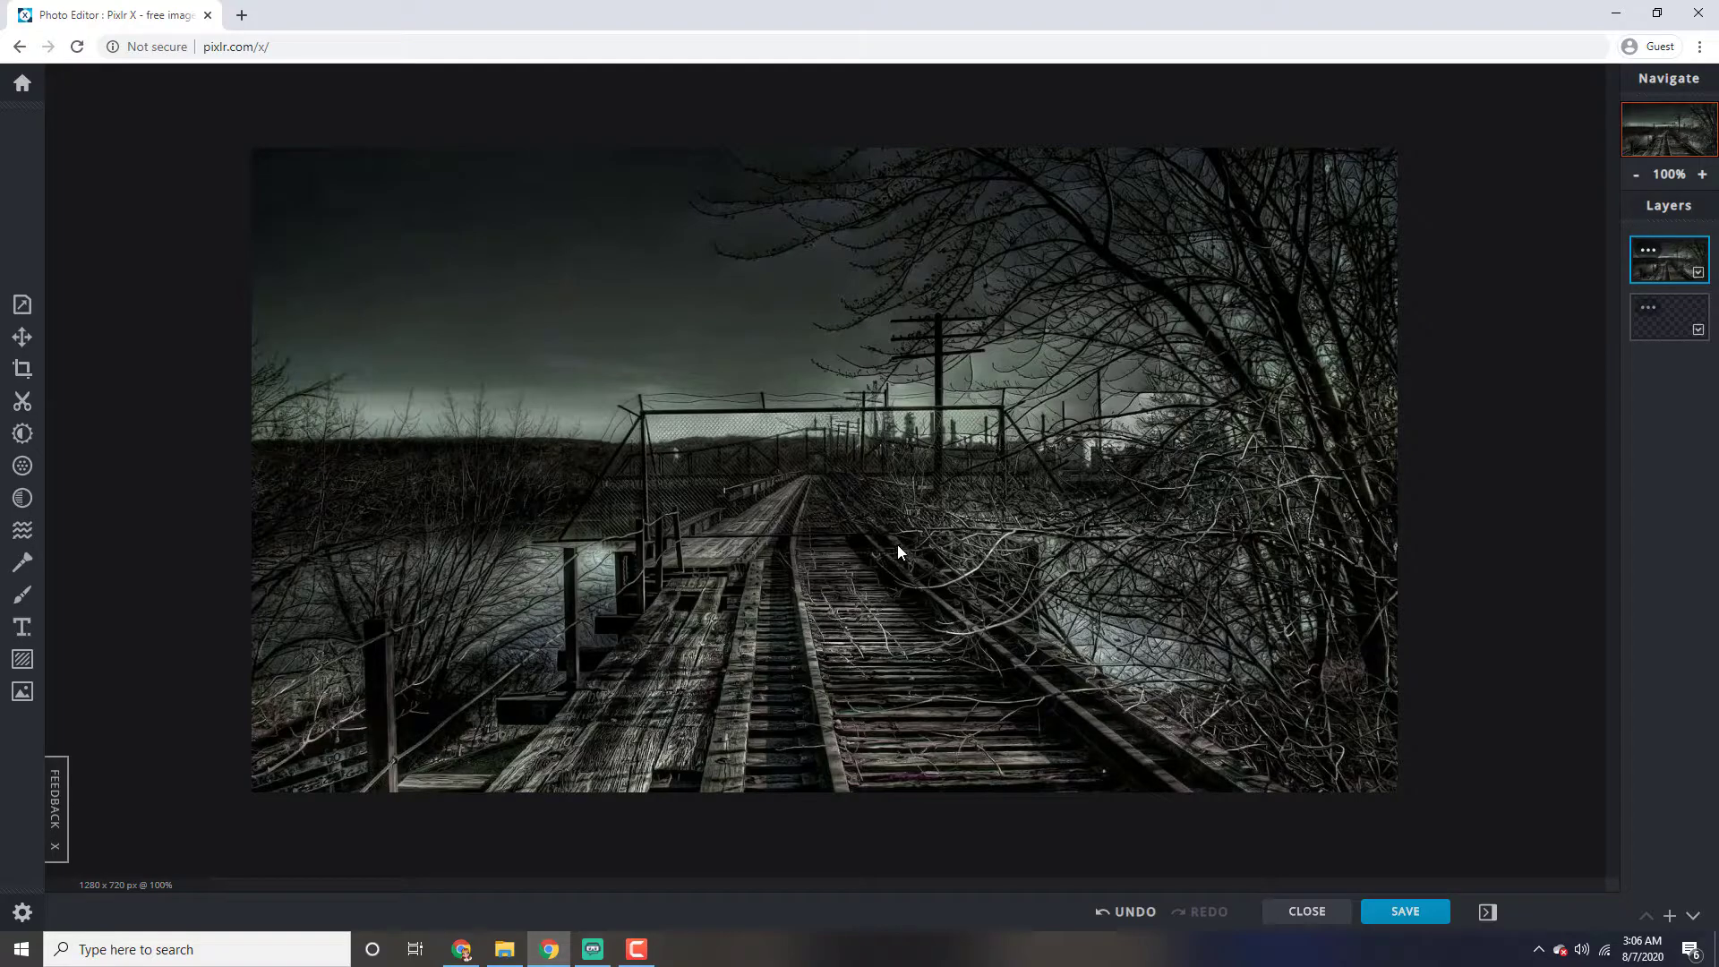
# Adjust the railway background layer's colors: set vibrance to -66 and shift hue and tint for a faint purple cast
pyautogui.click(21, 435)
pyautogui.moveTo(154, 385); pyautogui.dragTo(98, 379)
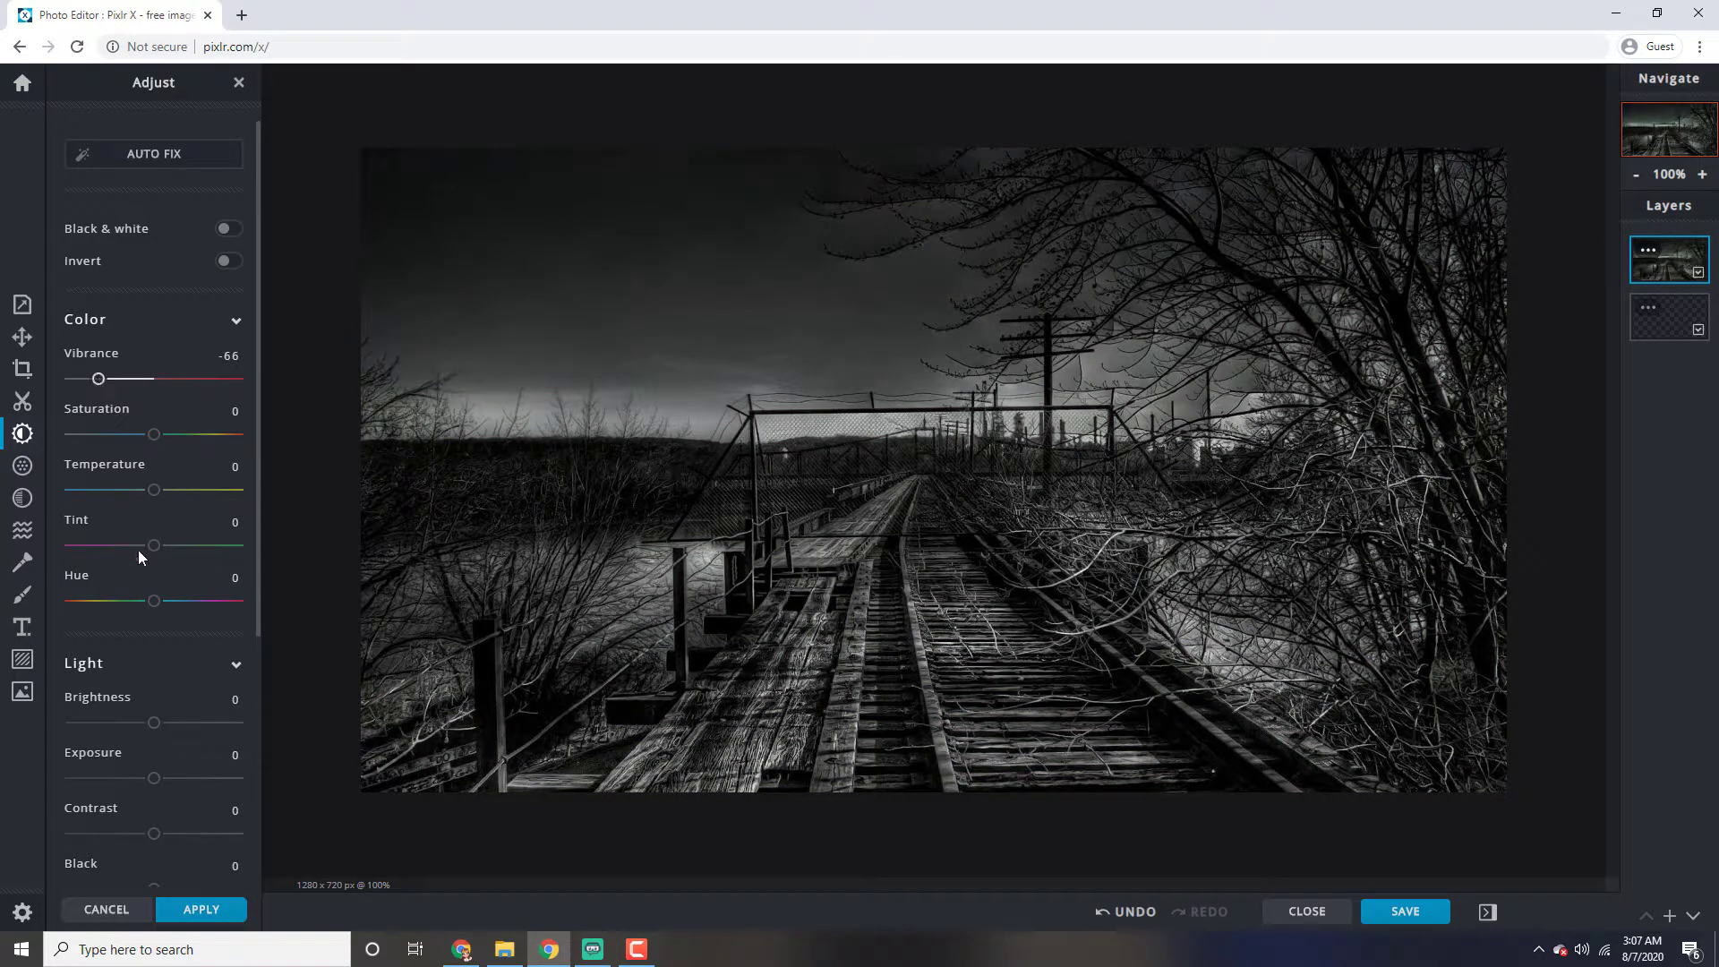
pyautogui.moveTo(154, 601); pyautogui.dragTo(265, 602)
pyautogui.moveTo(154, 543)
pyautogui.mouseDown()
pyautogui.moveTo(189, 548)
pyautogui.moveTo(136, 559)
pyautogui.moveTo(155, 559)
pyautogui.mouseUp()
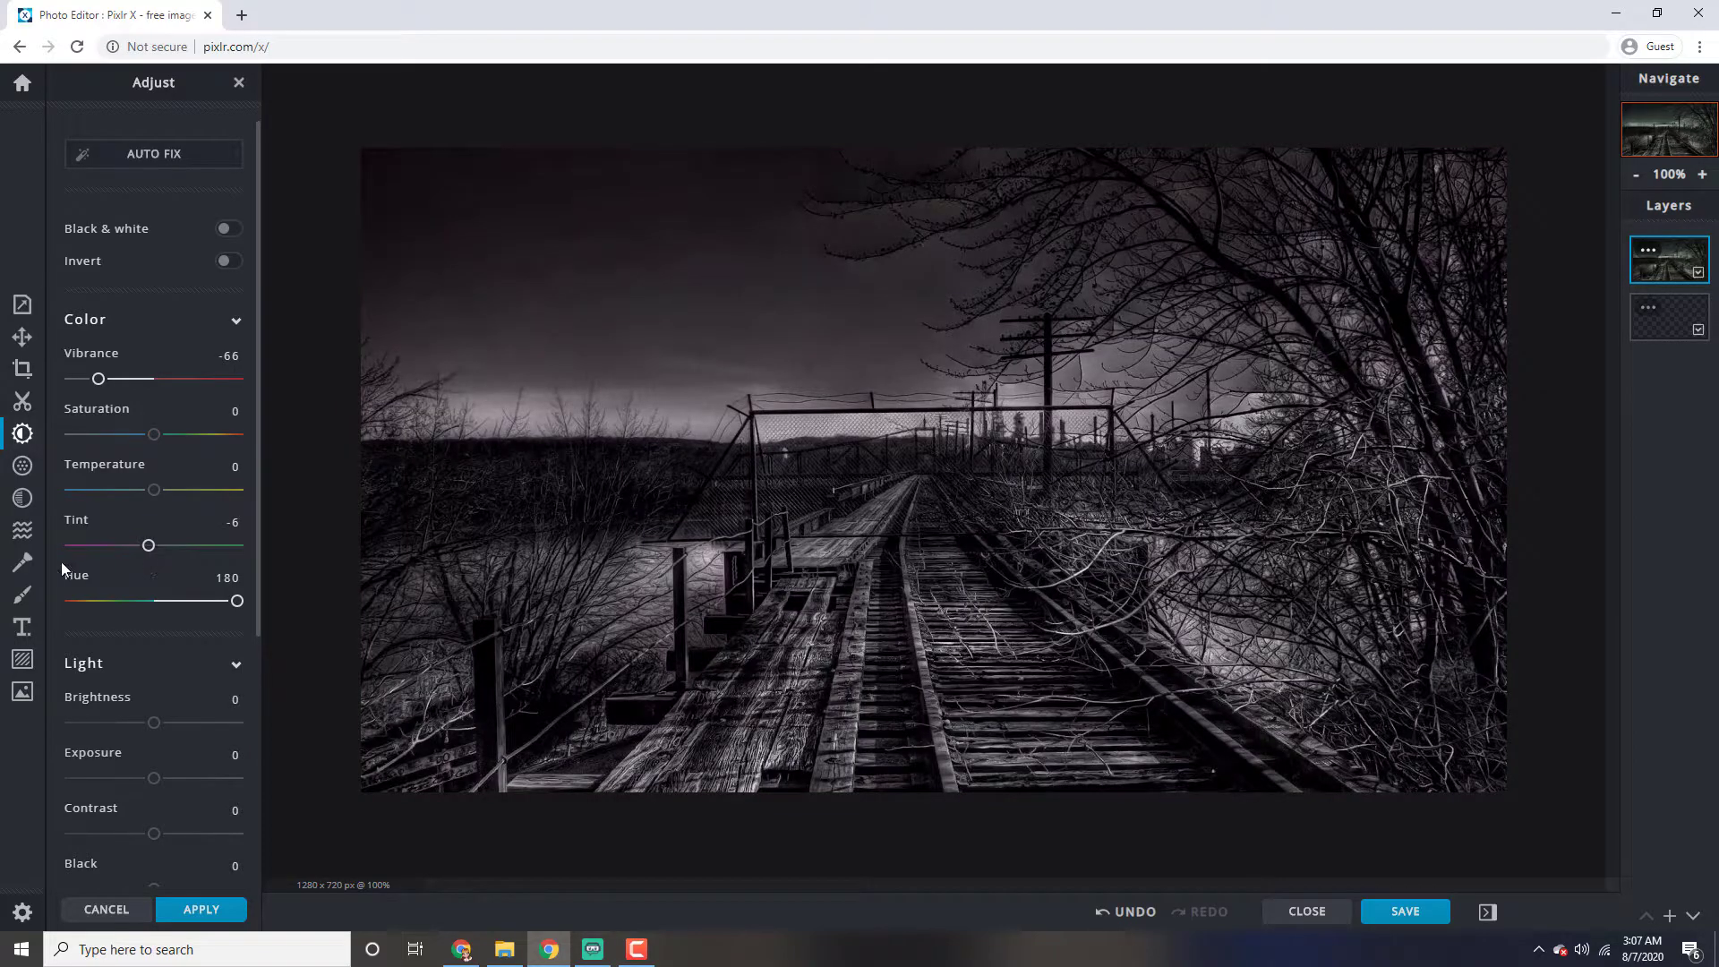
# Filter the background layer's details with Sharpen 86, Clarity -48 and Grain 100
pyautogui.click(24, 465)
pyautogui.moveTo(71, 212); pyautogui.dragTo(215, 219)
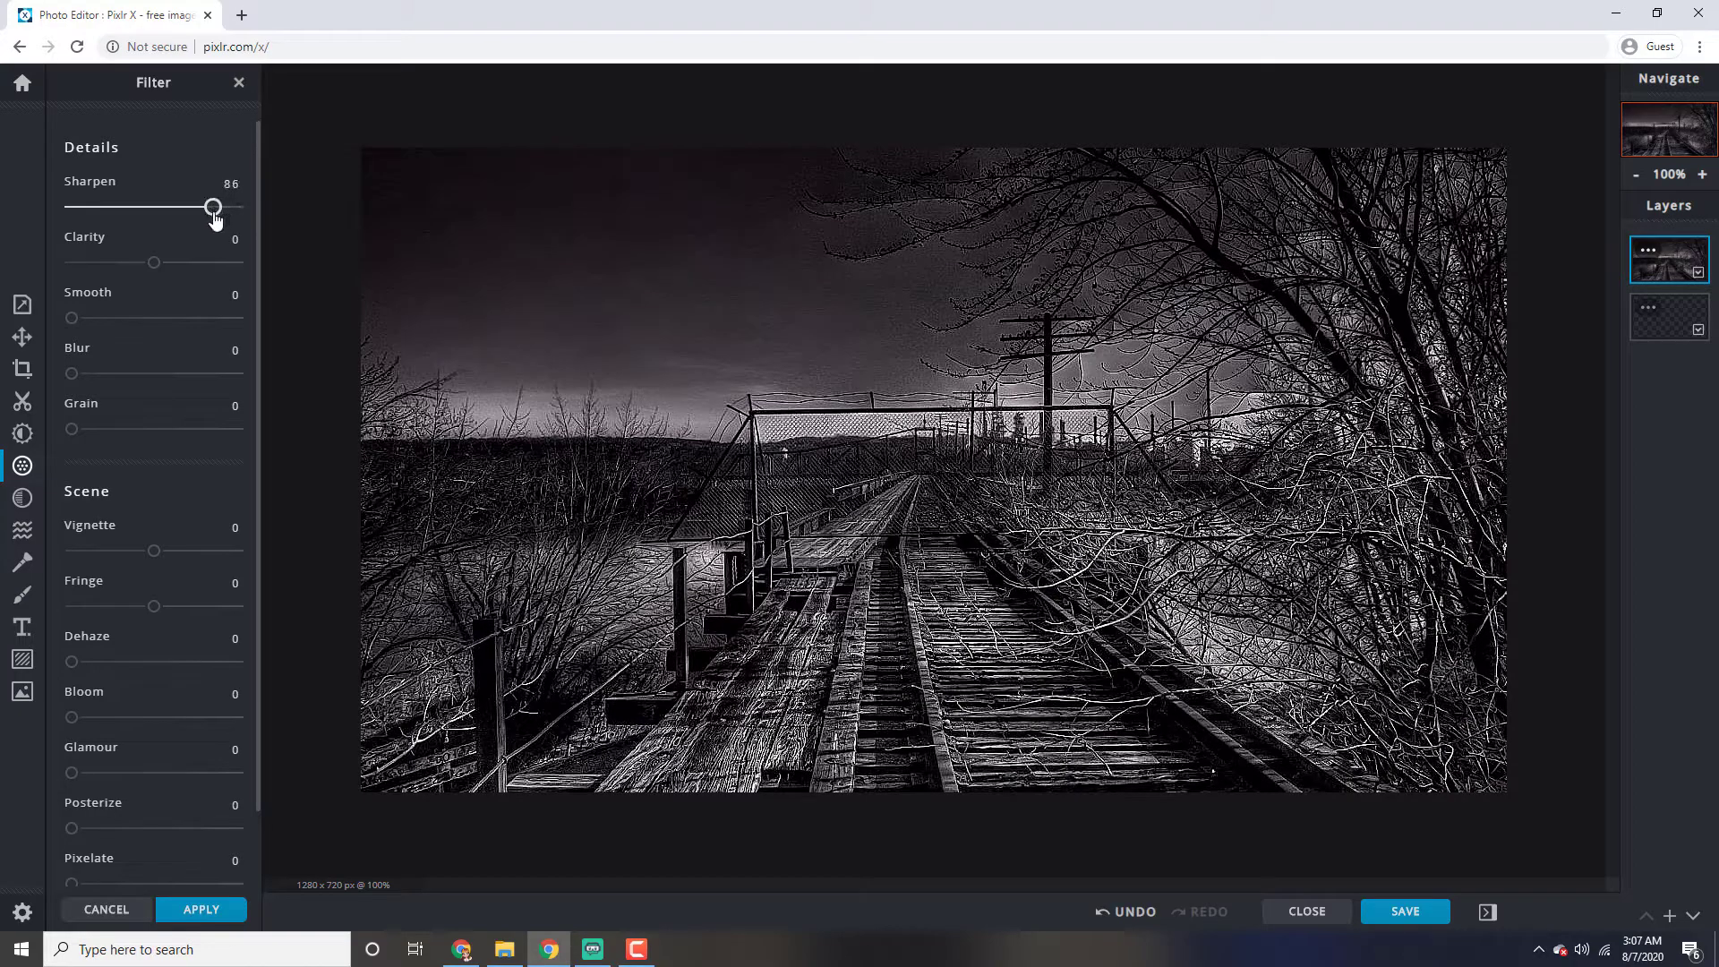
pyautogui.moveTo(154, 267); pyautogui.dragTo(114, 267)
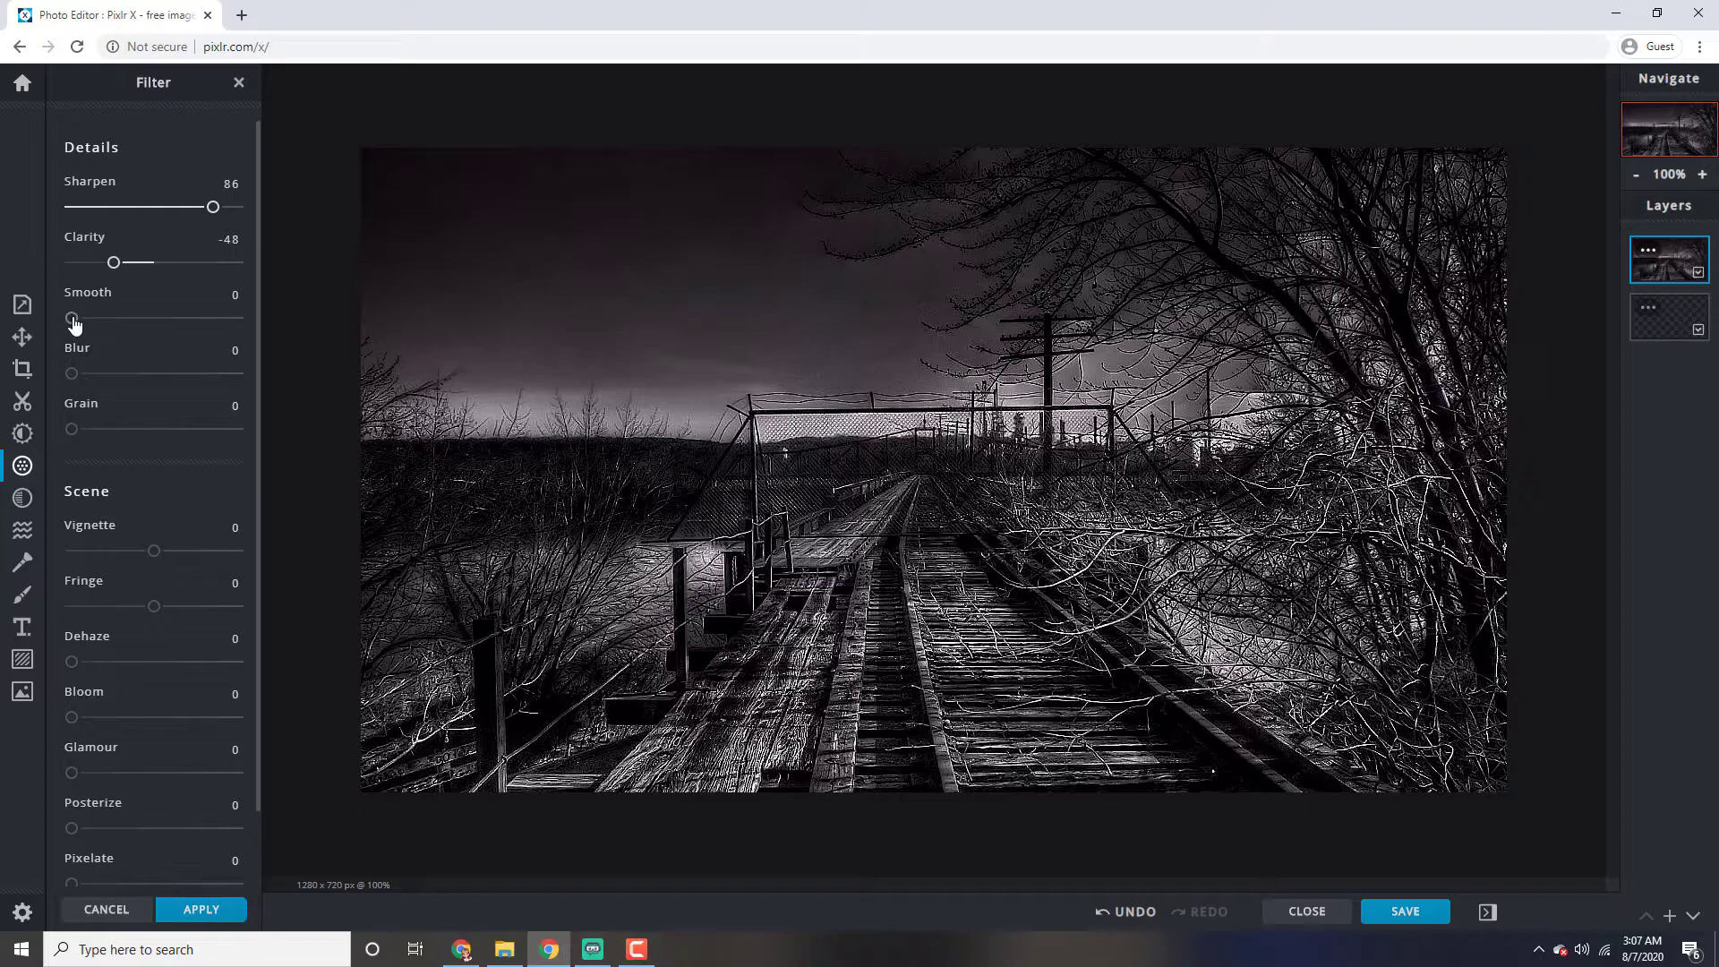
pyautogui.moveTo(74, 438); pyautogui.dragTo(239, 434)
# Give the background layer a Vignette of 63 and a Fringe of 2, and apply the filters
pyautogui.moveTo(156, 555); pyautogui.dragTo(213, 571)
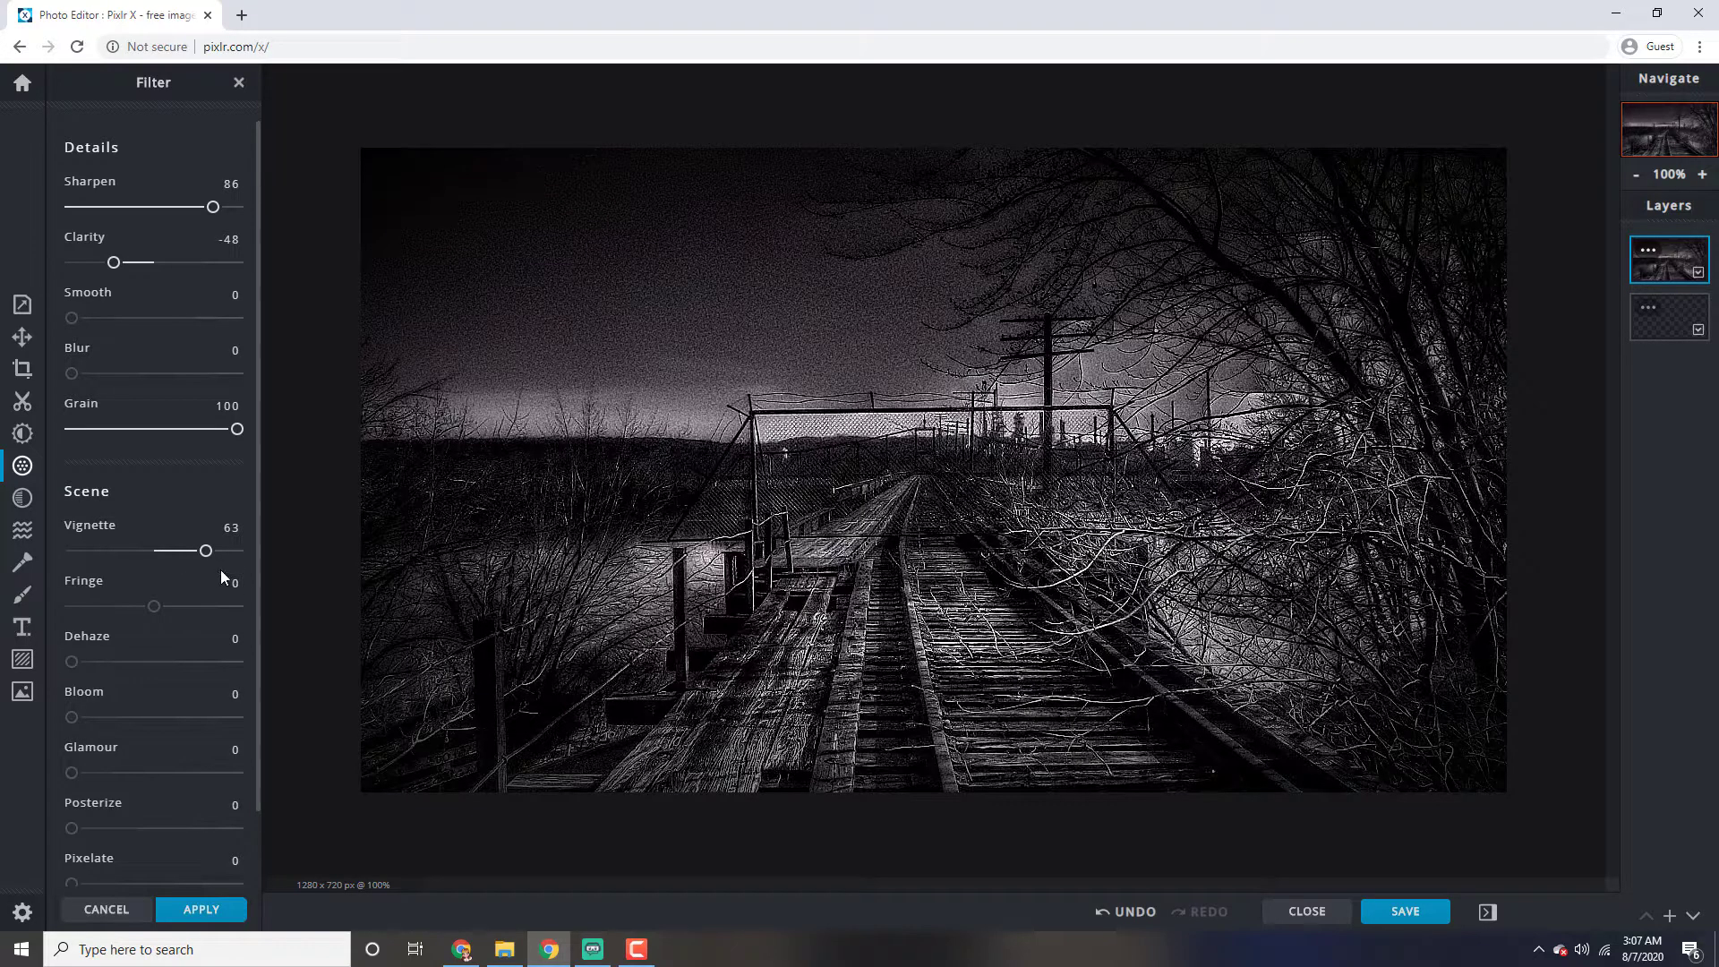
pyautogui.click(155, 607)
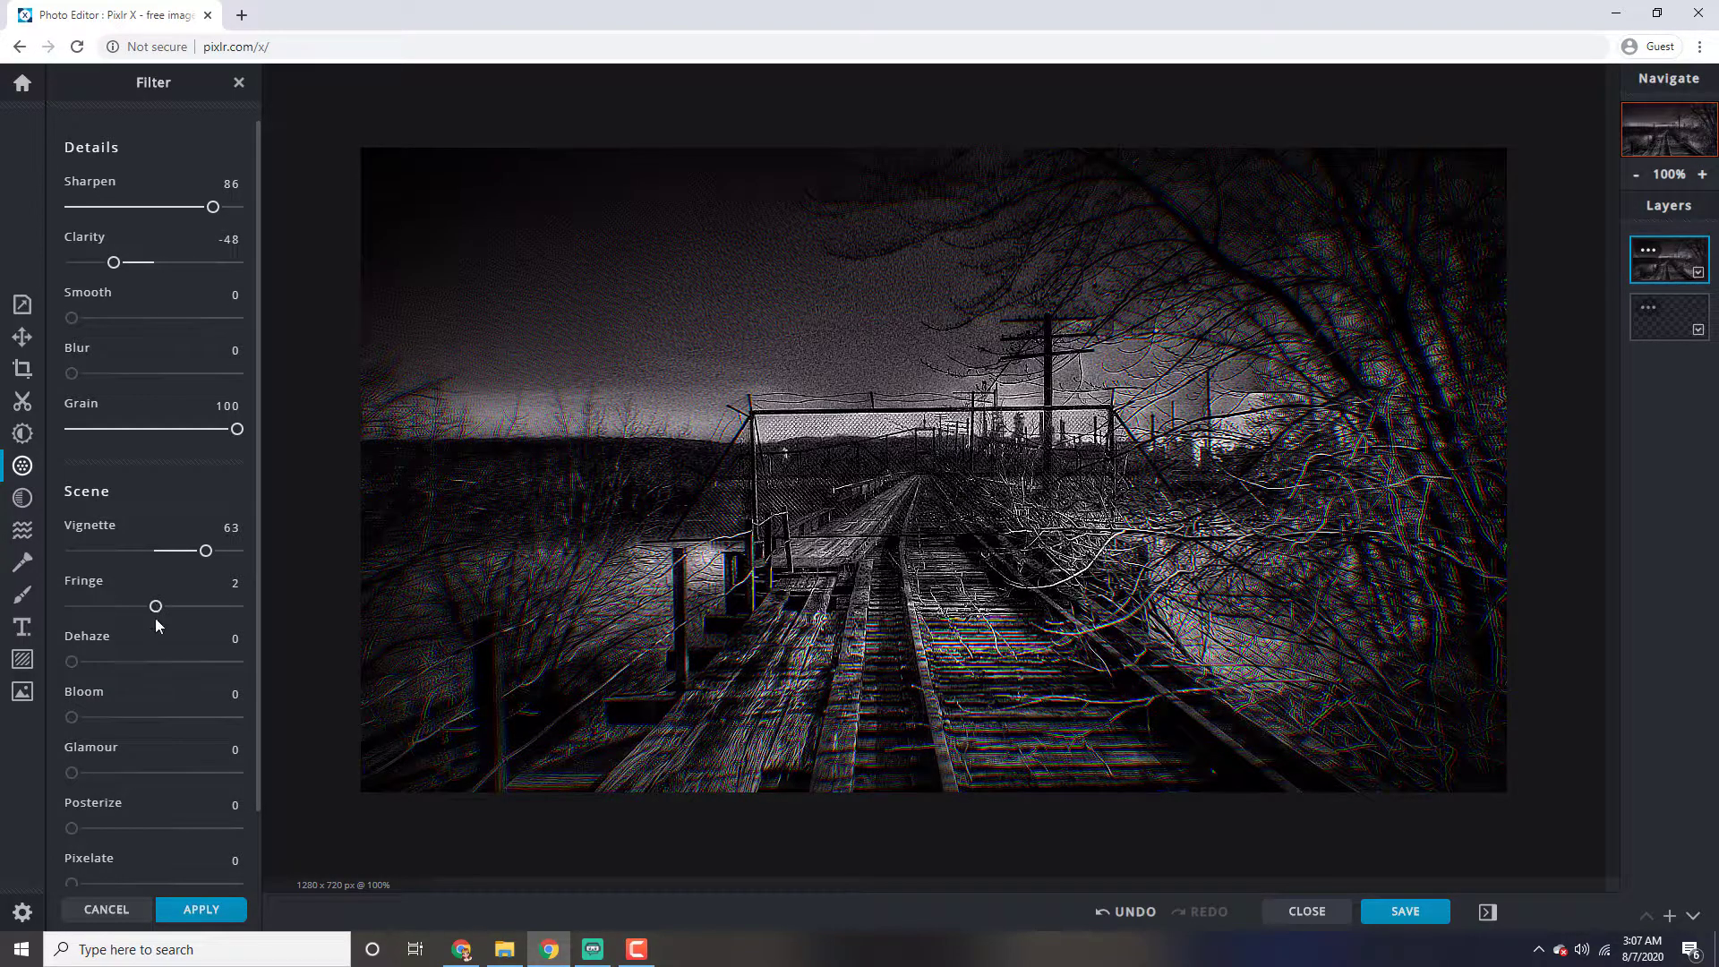
pyautogui.scroll(-1, 146, 648)
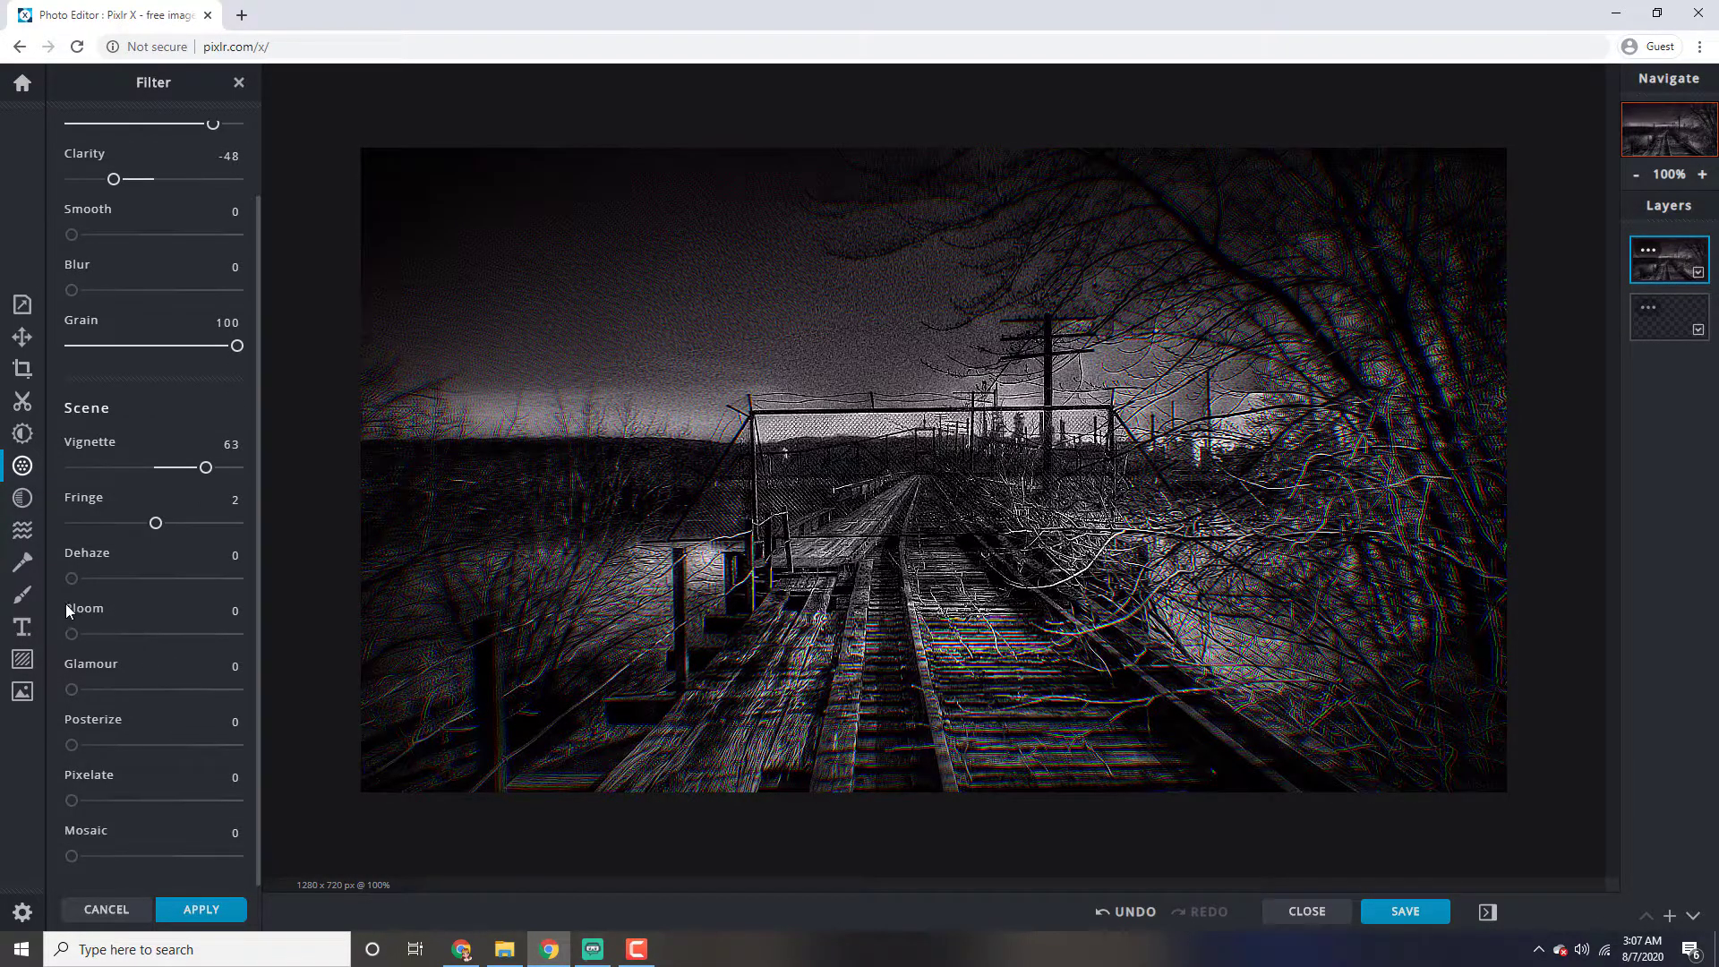
pyautogui.moveTo(79, 582); pyautogui.dragTo(88, 691)
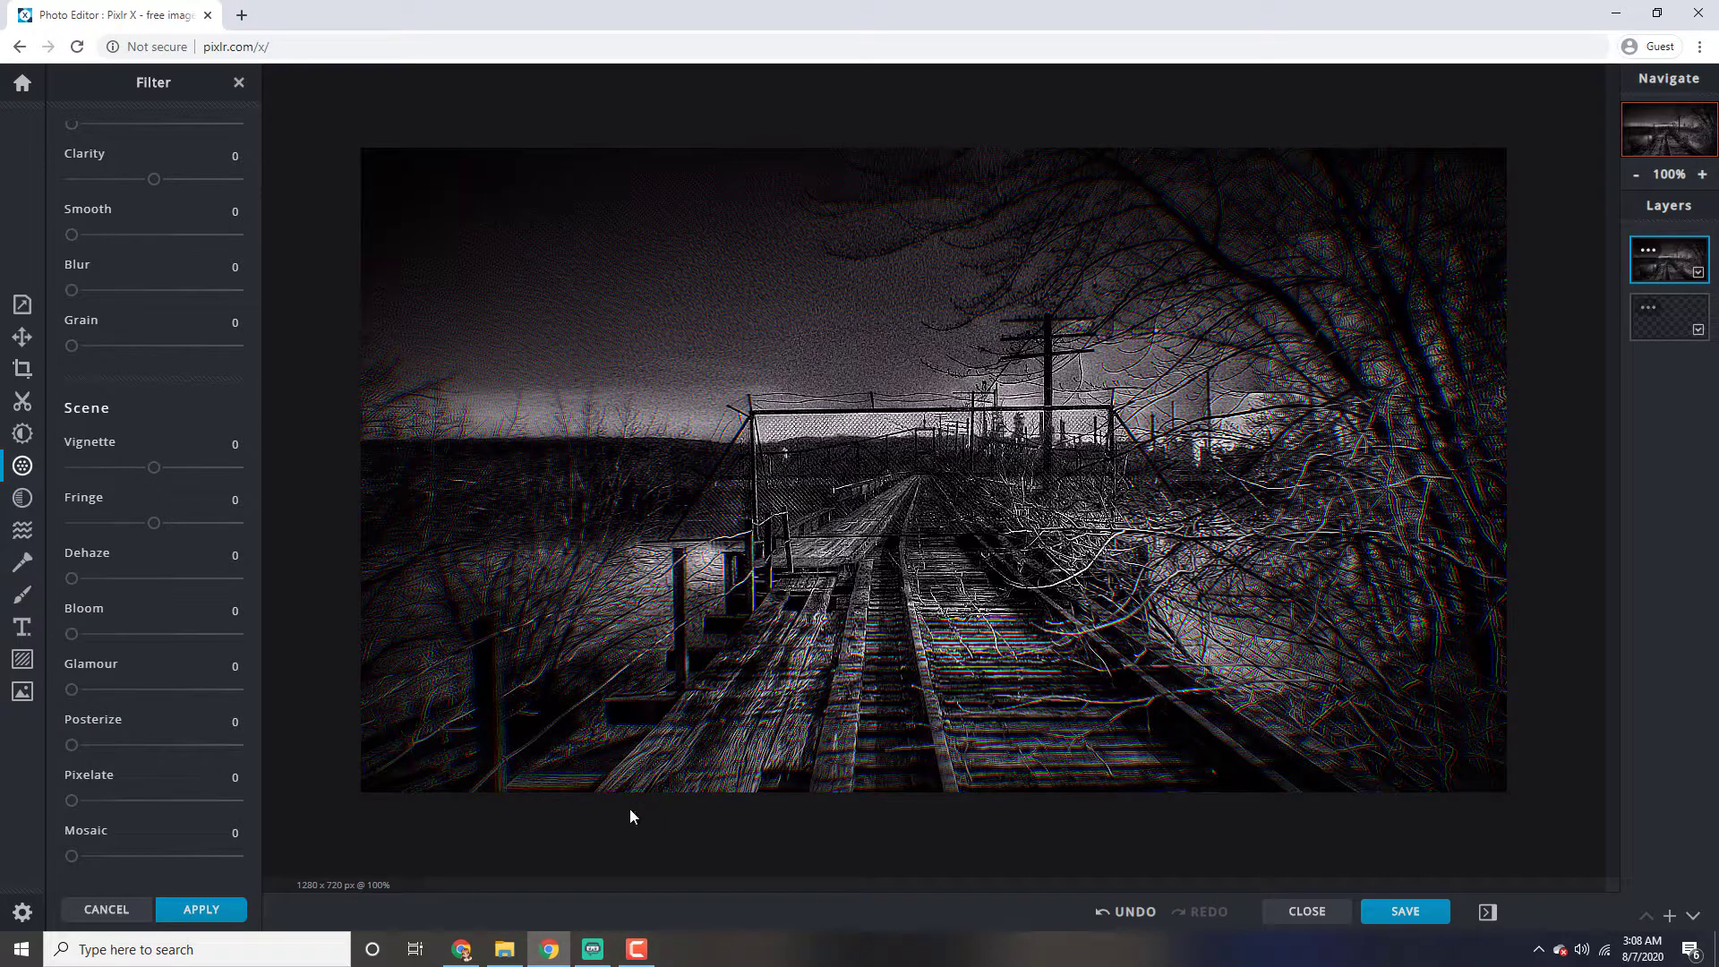
# Add sirenhead.png from the Thumbnail Video folder as a new layer in the current document
pyautogui.moveTo(507, 953)
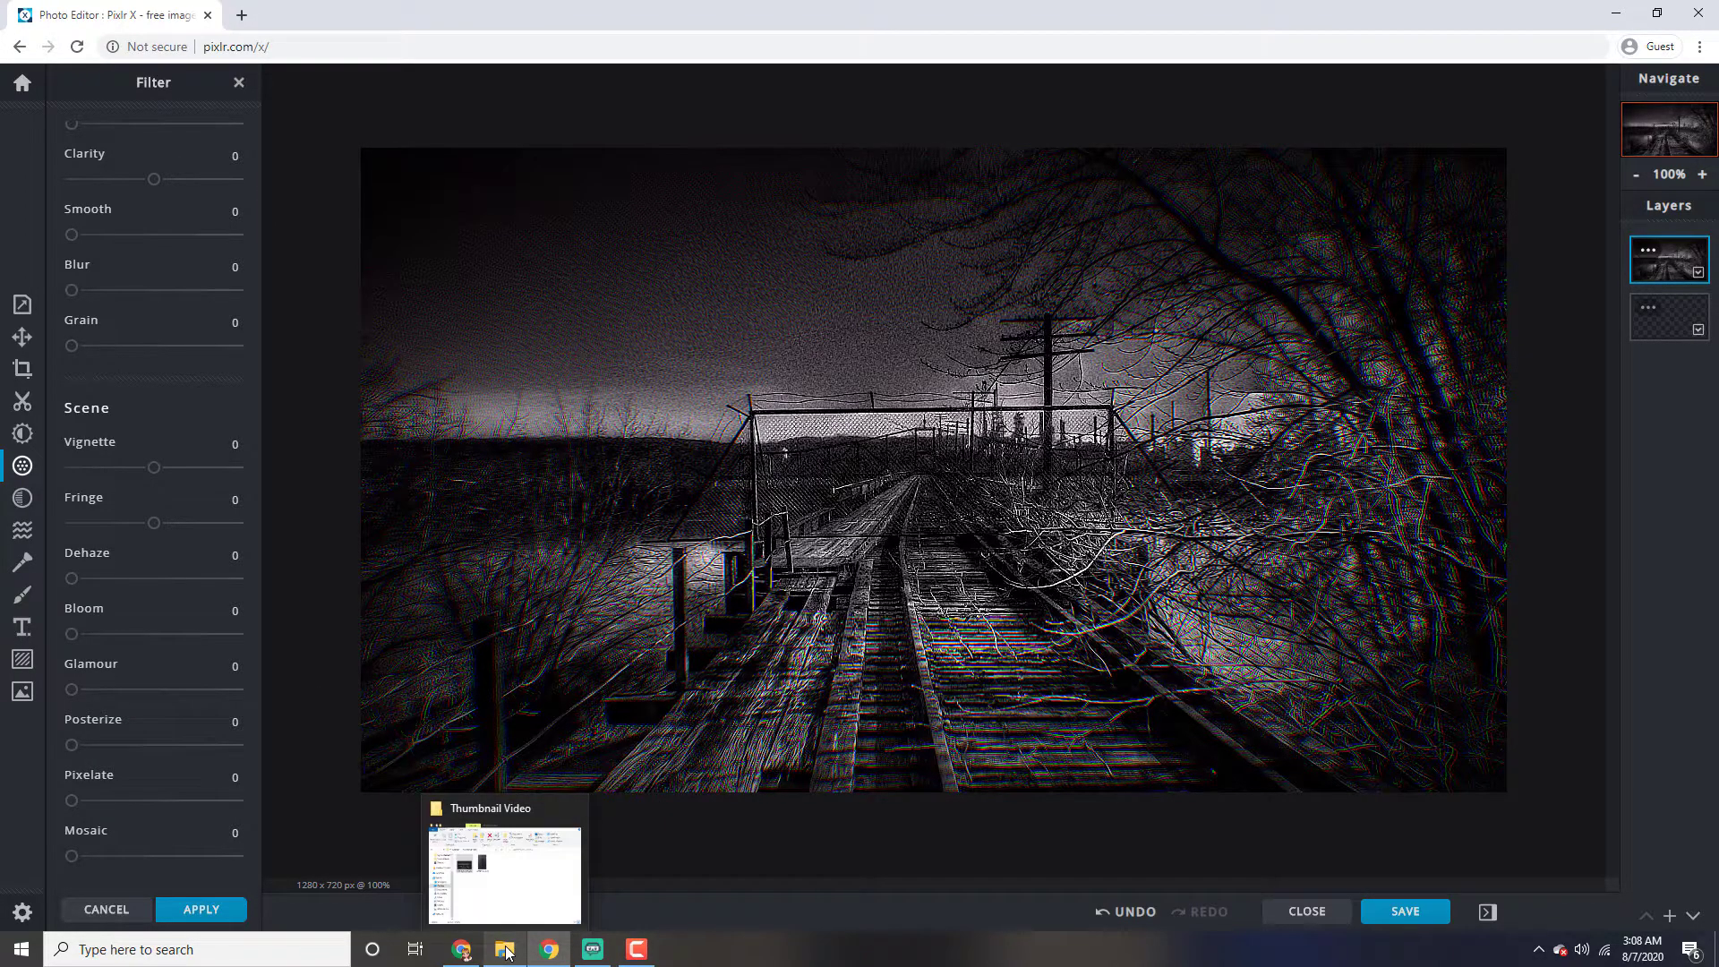
pyautogui.click(511, 951)
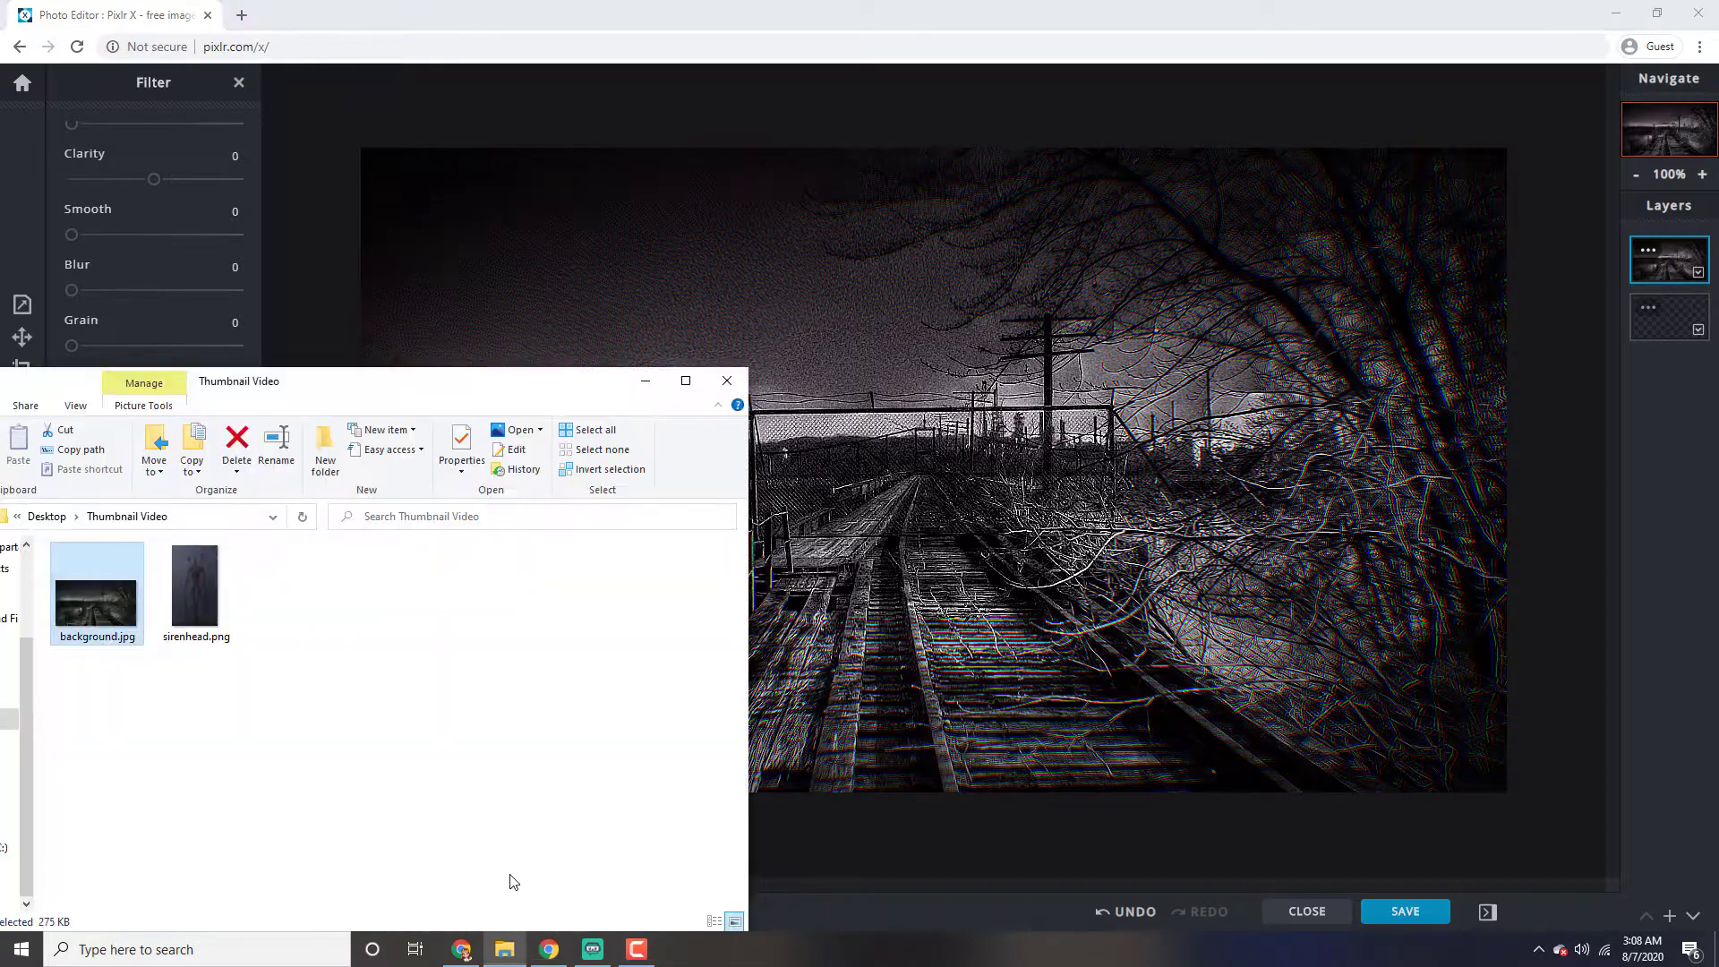
pyautogui.moveTo(231, 596); pyautogui.dragTo(948, 568)
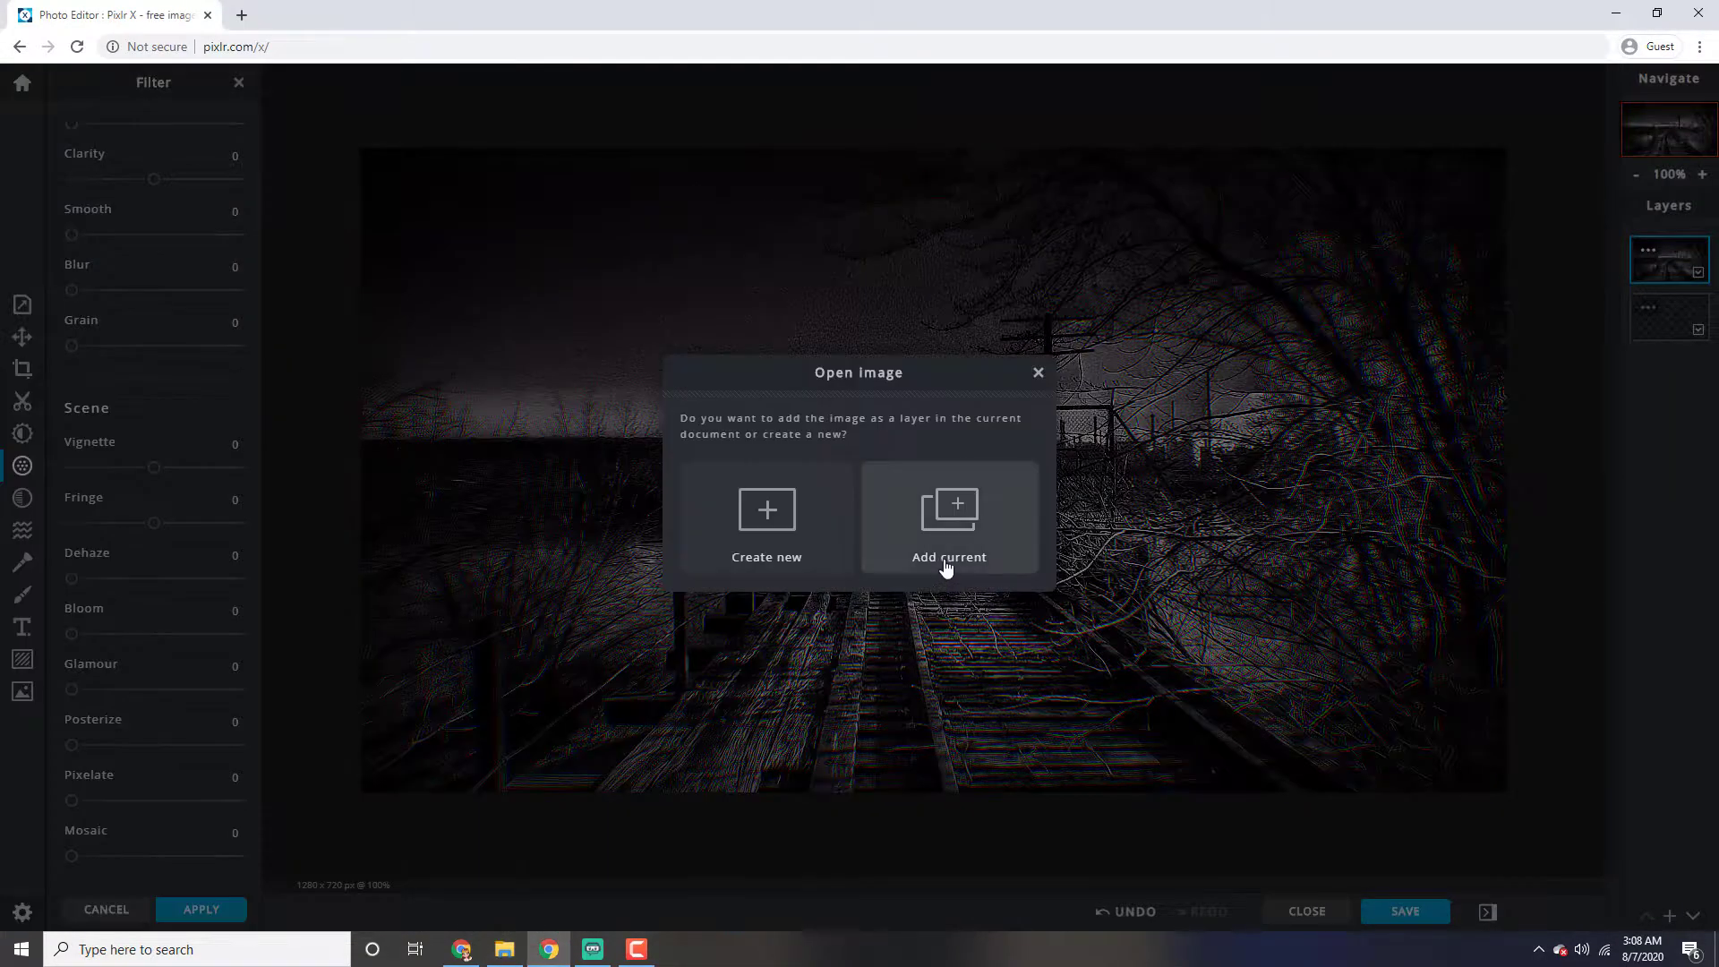
pyautogui.click(962, 528)
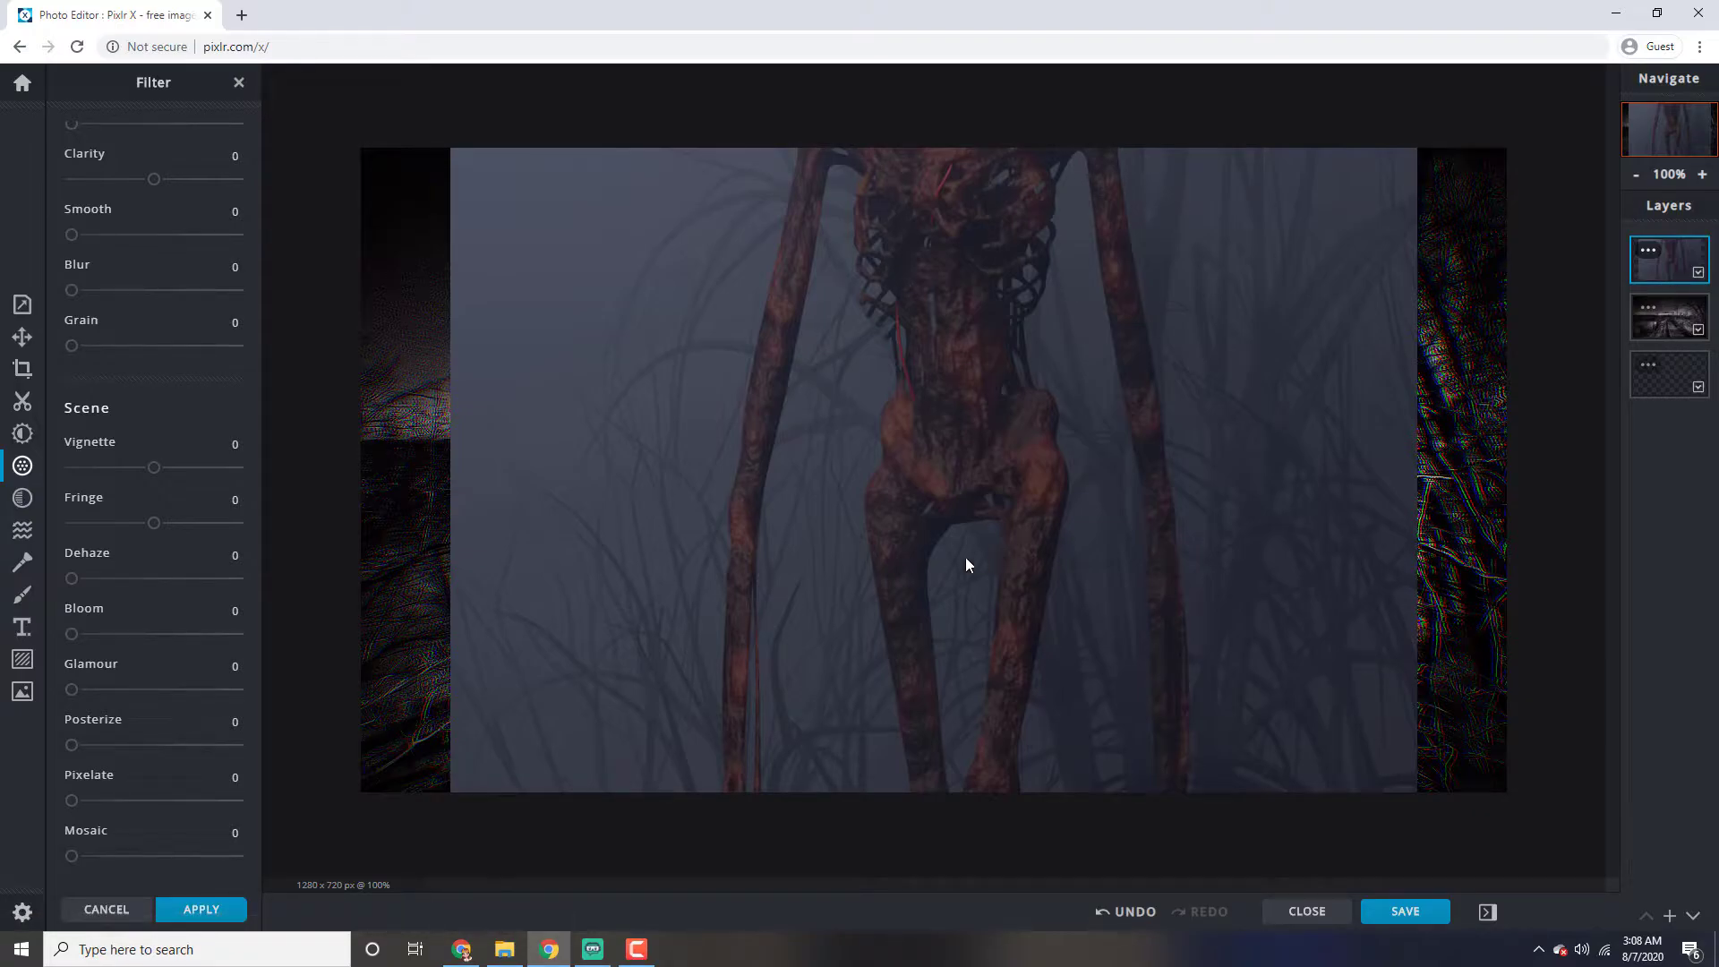
# Scale the Siren Head layer down to about 552 x 981 and place it near the canvas center at top 0, left 346
pyautogui.click(23, 337)
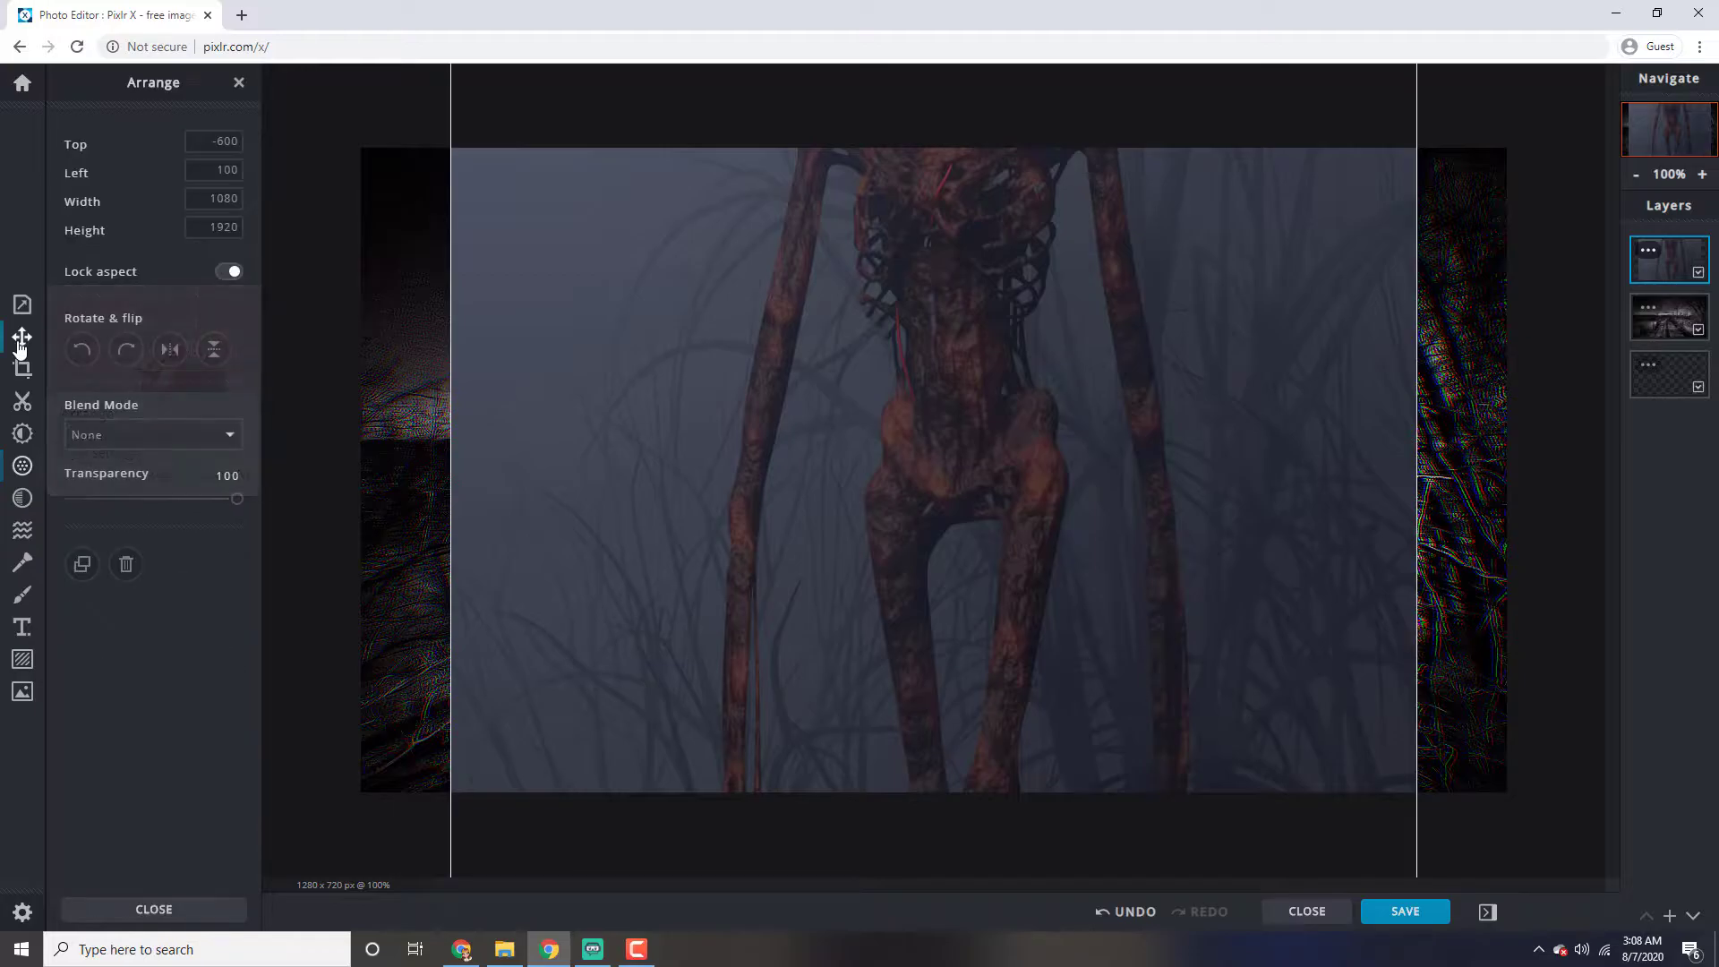
pyautogui.moveTo(499, 297); pyautogui.dragTo(849, 546)
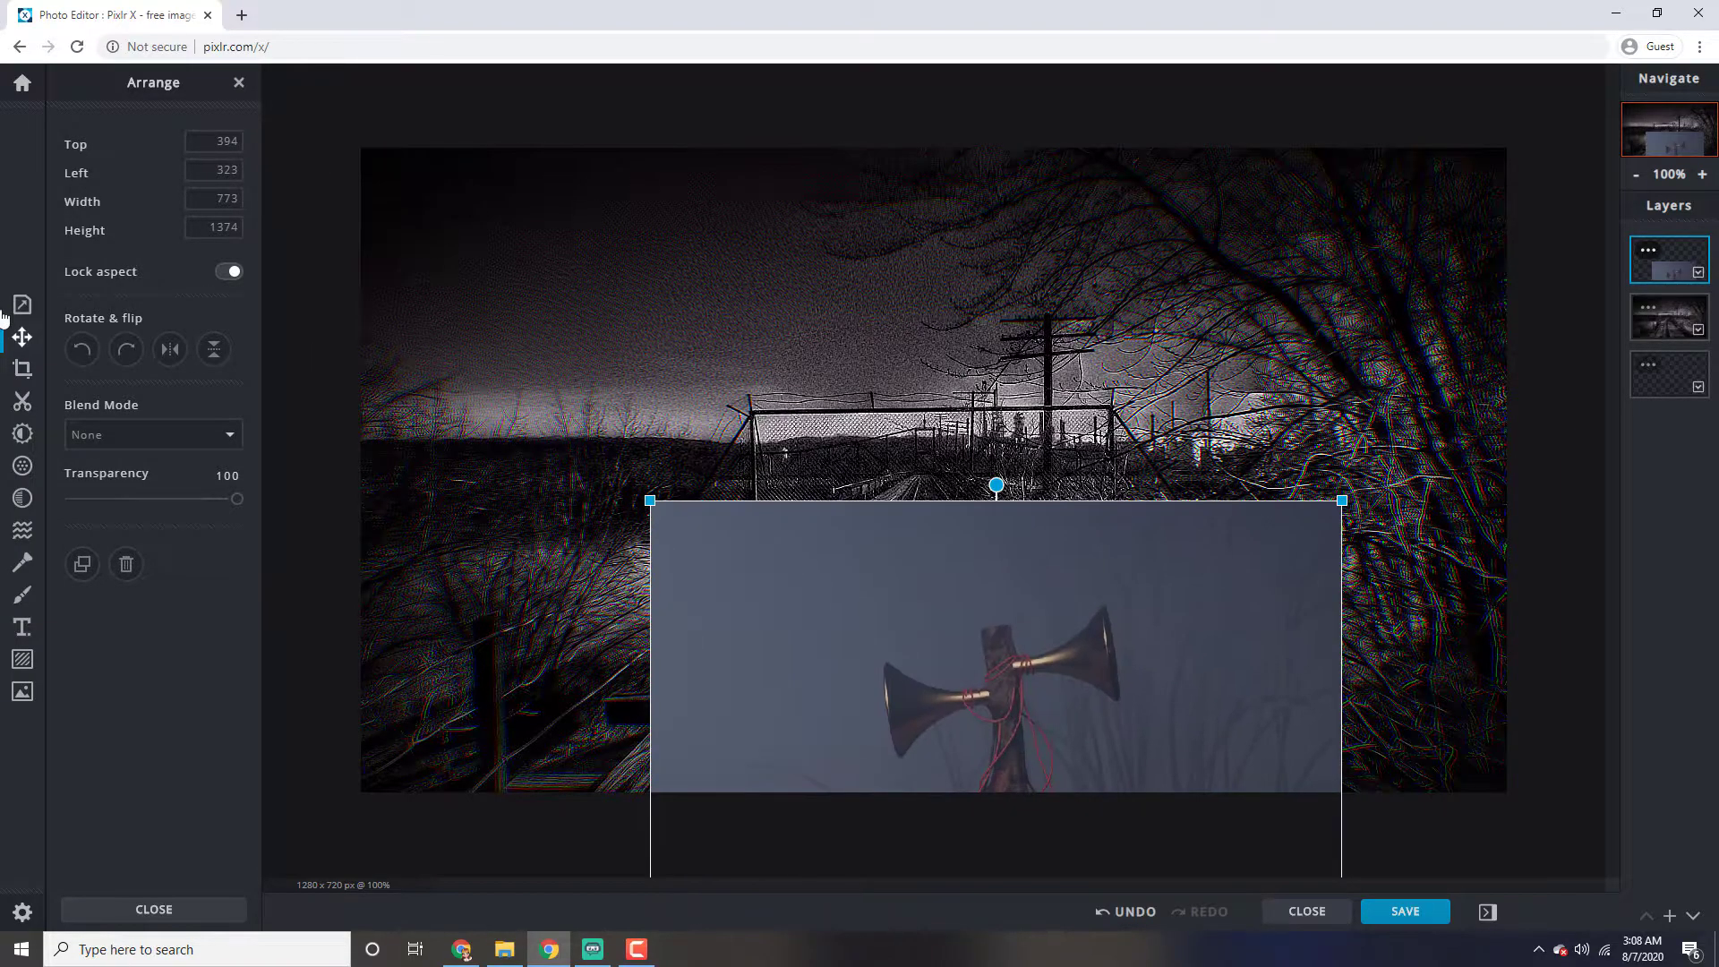
pyautogui.moveTo(729, 615); pyautogui.dragTo(684, 442)
pyautogui.moveTo(905, 561); pyautogui.dragTo(799, 263)
pyautogui.moveTo(575, 150); pyautogui.dragTo(618, 223)
pyautogui.moveTo(787, 373); pyautogui.dragTo(787, 295)
pyautogui.moveTo(904, 343); pyautogui.dragTo(955, 339)
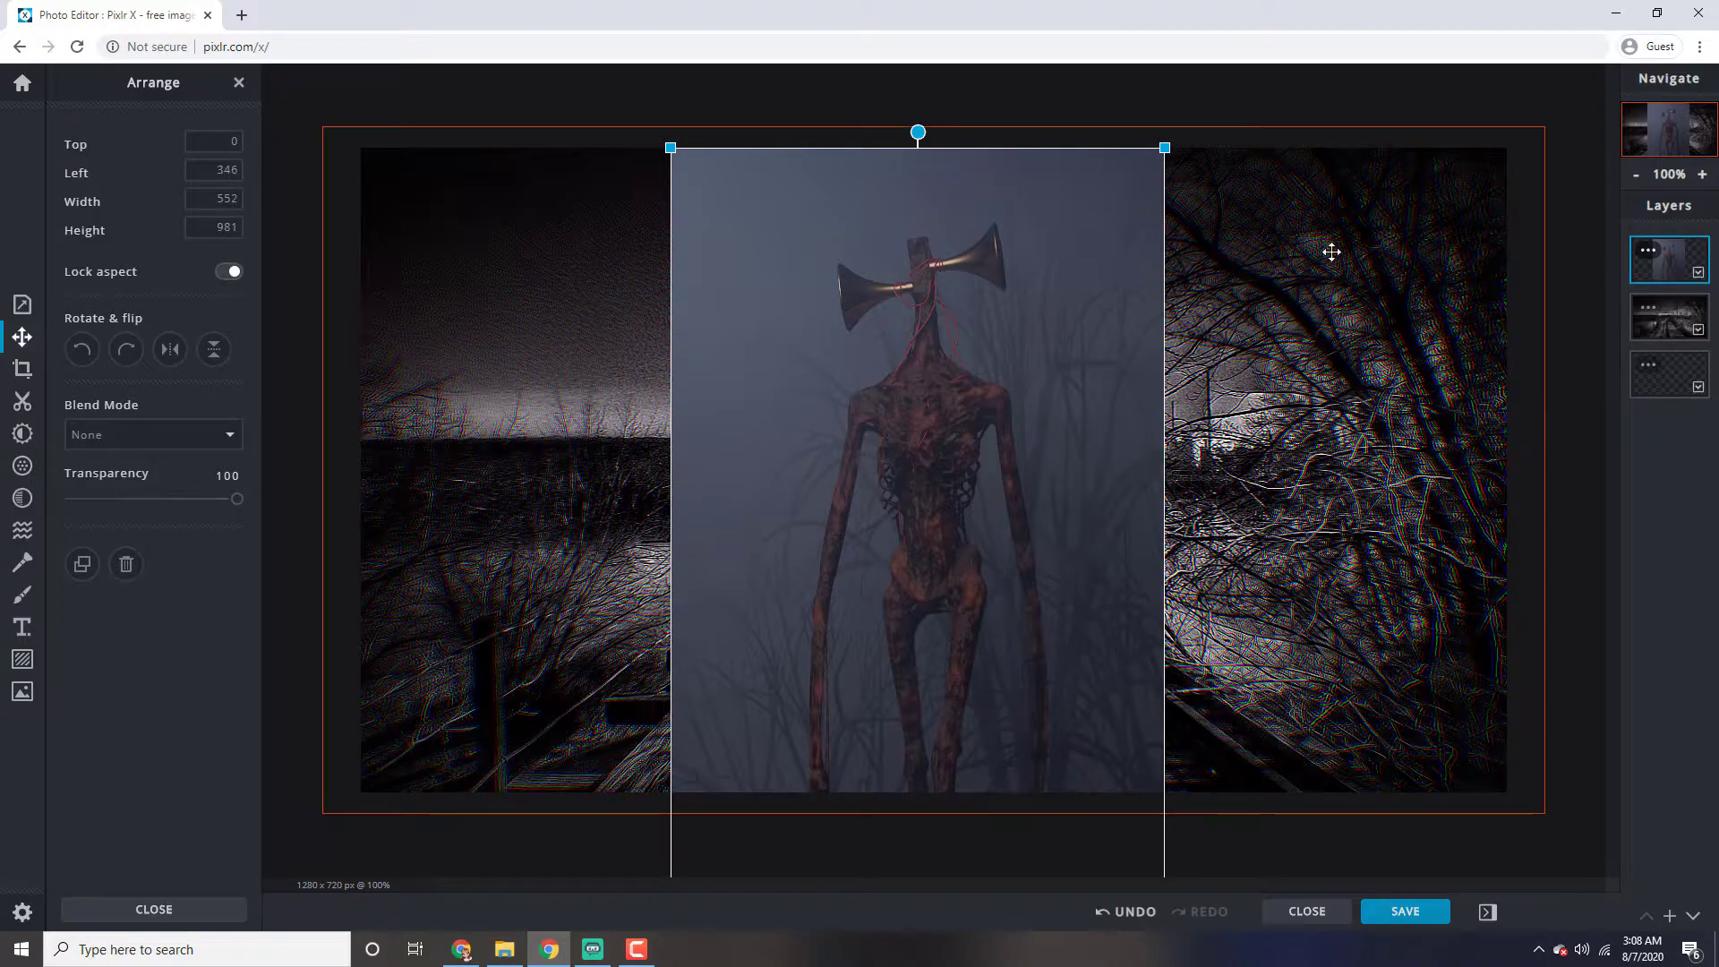
# Run AI Cutout on the Siren Head layer to remove its foggy backdrop, continuing past the premium ad
pyautogui.click(32, 396)
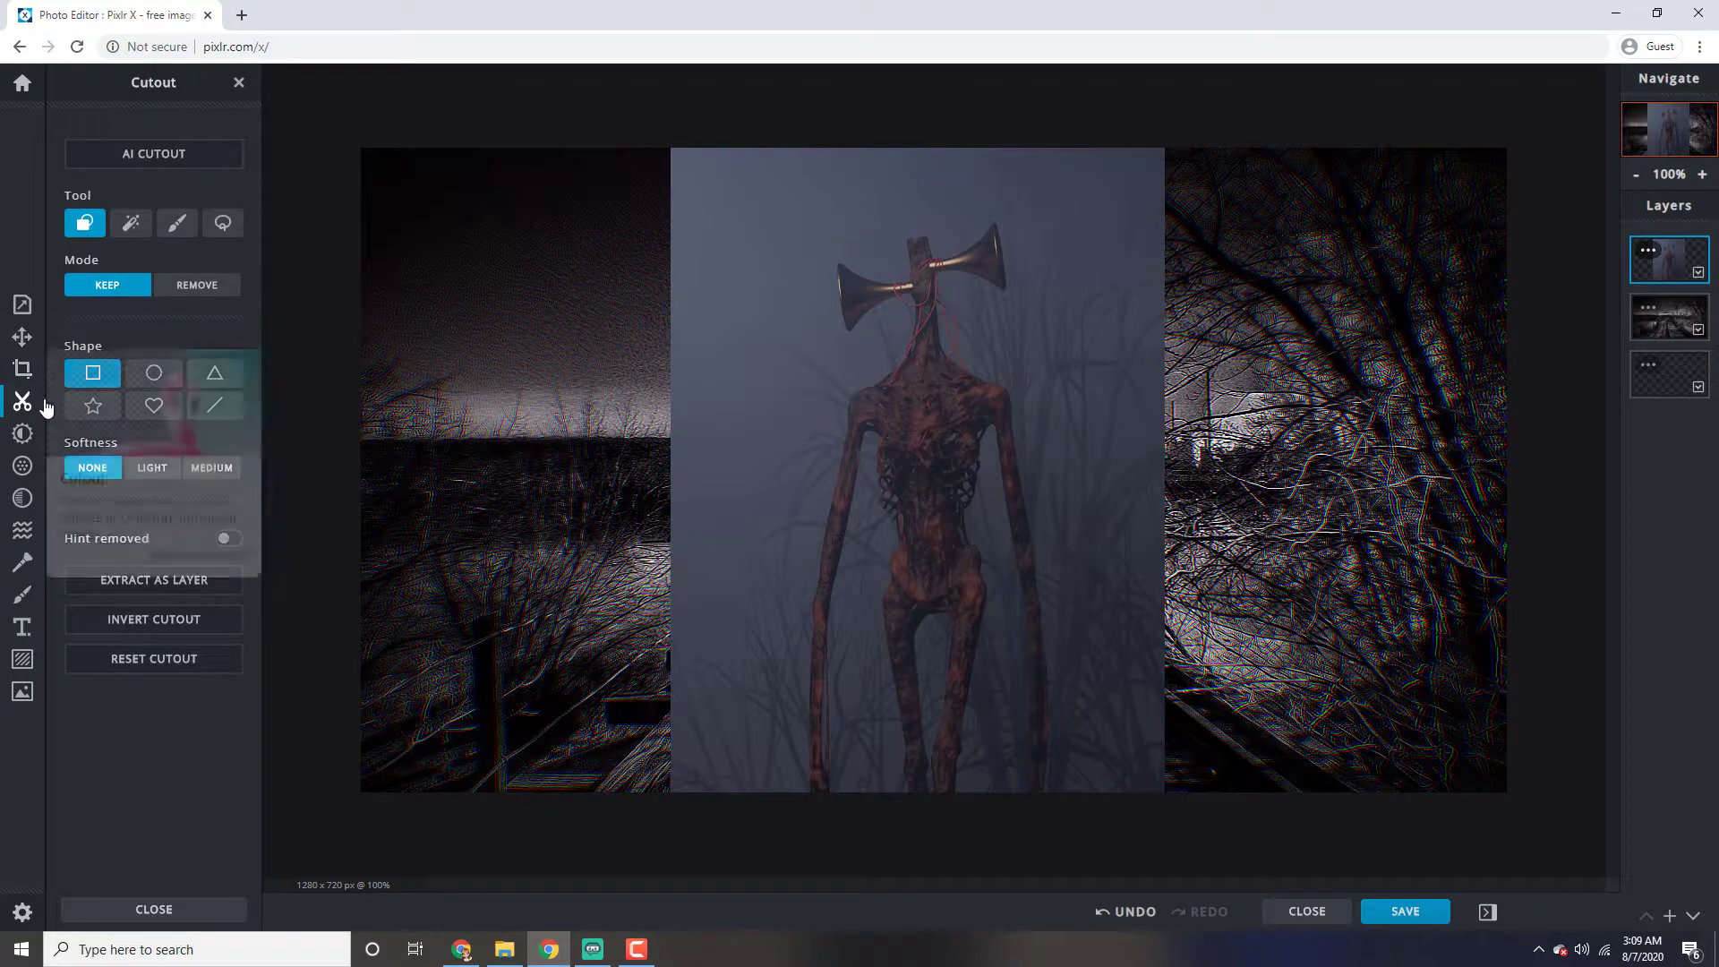
pyautogui.click(165, 157)
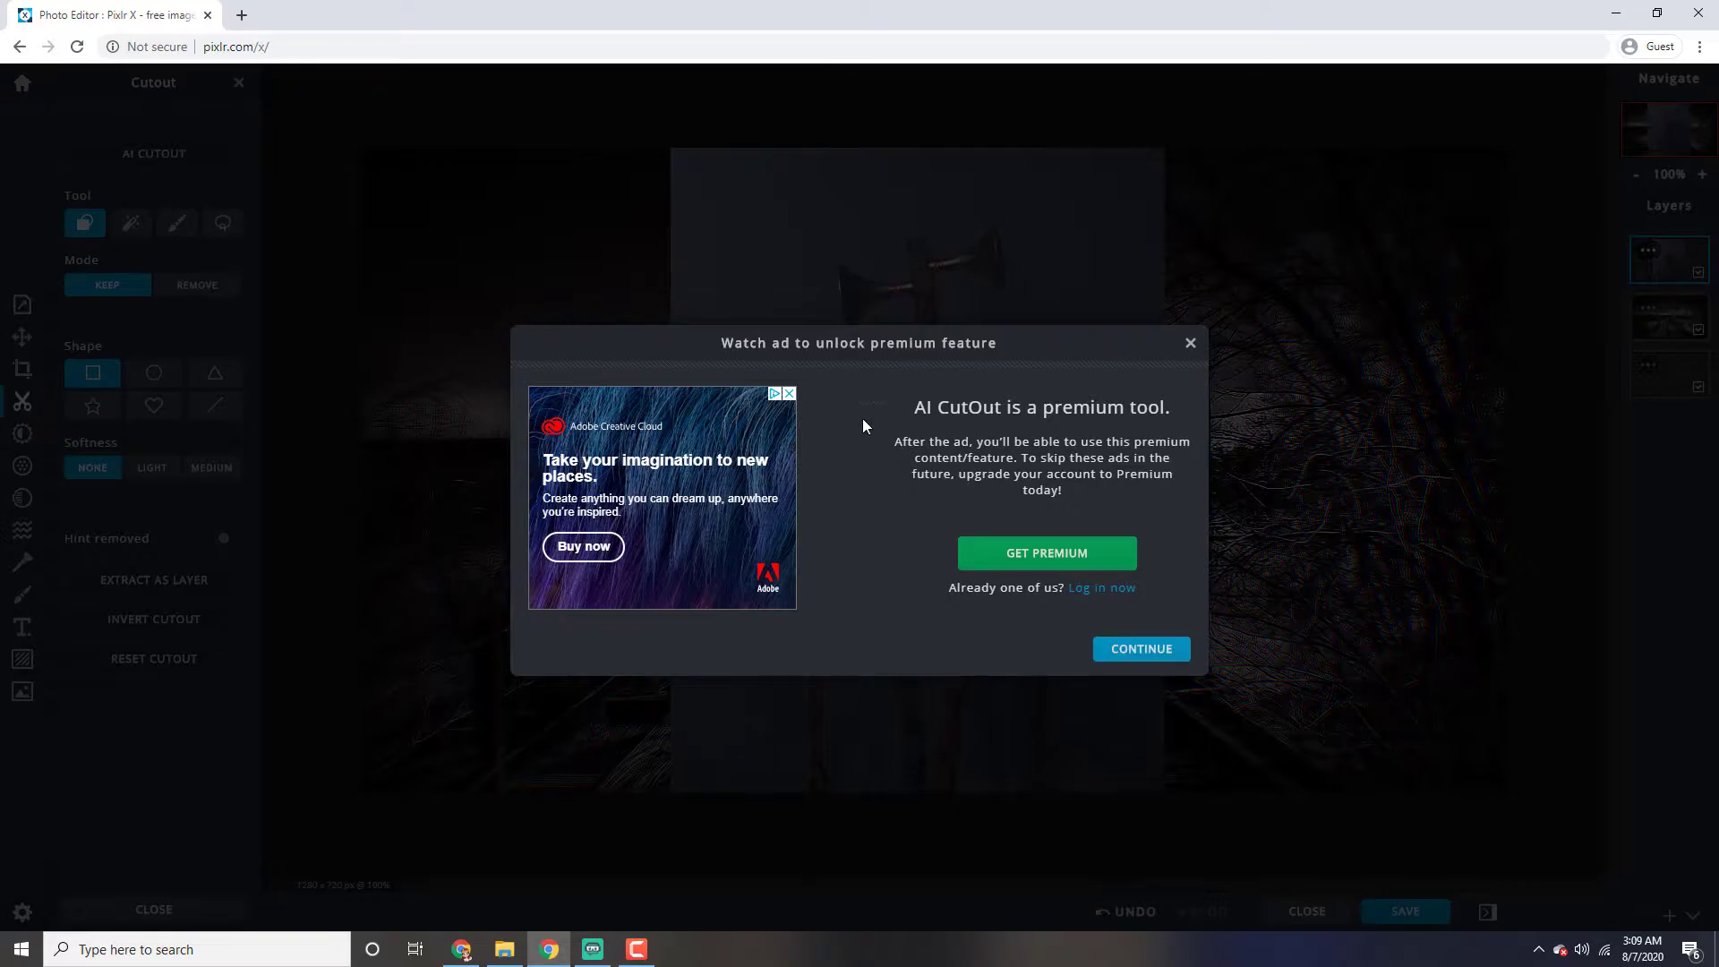
pyautogui.click(1127, 648)
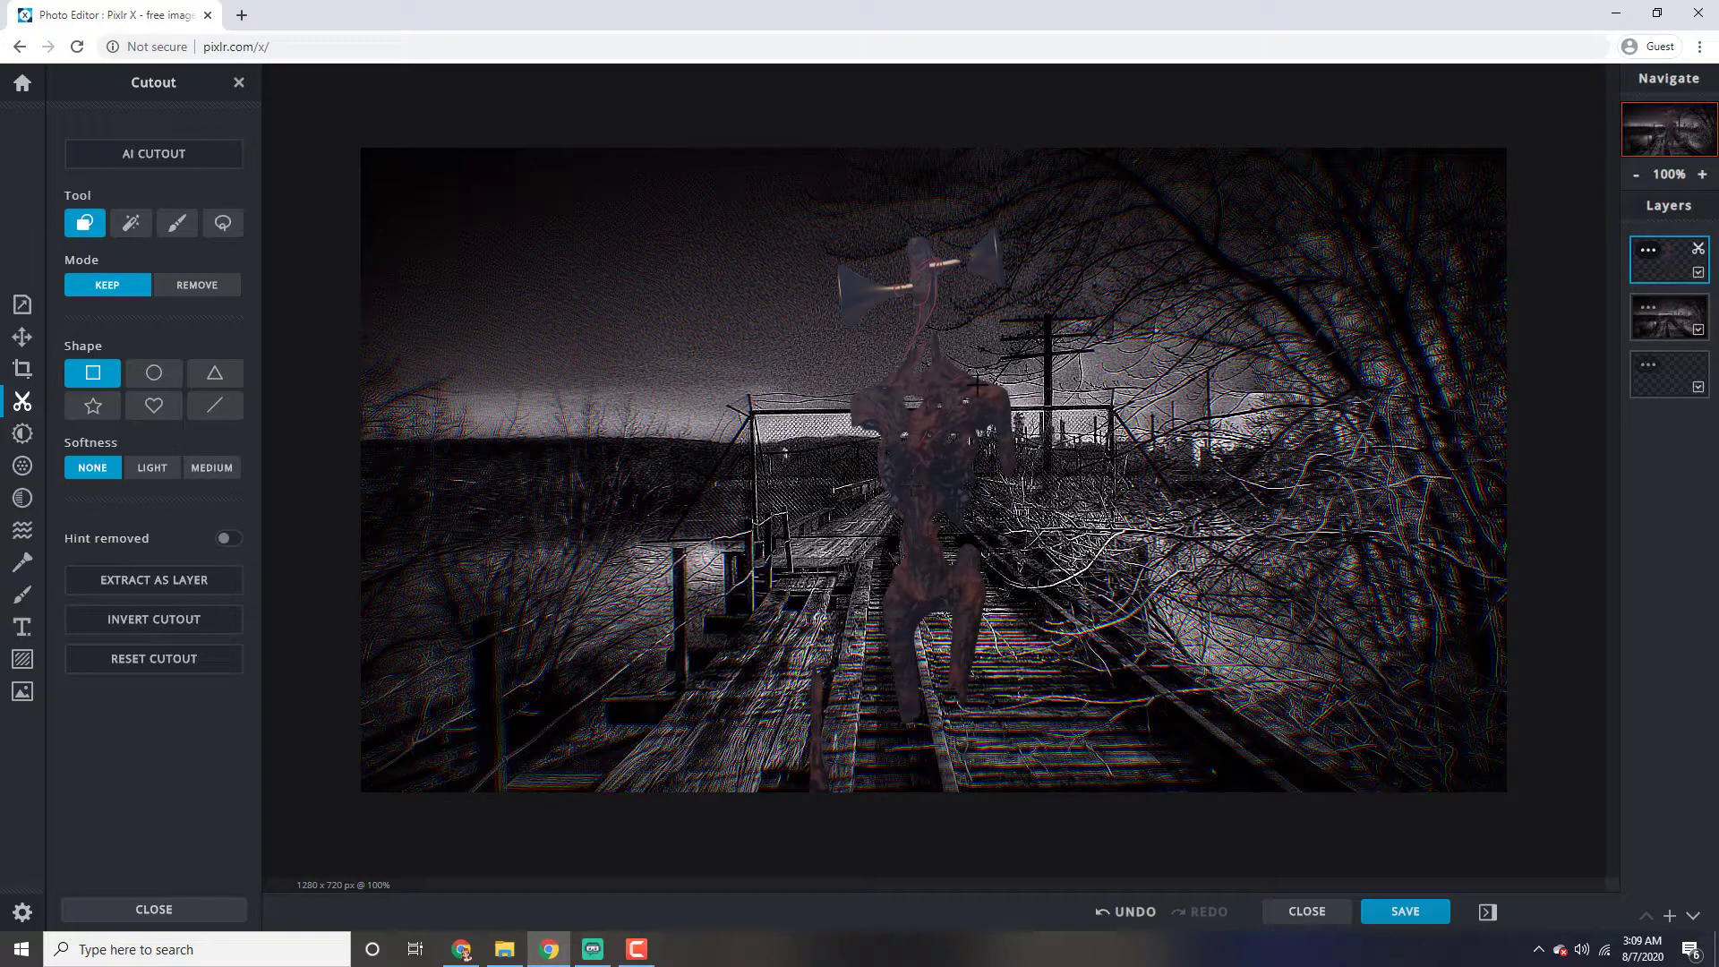
# Restore the missing parts of the figure's right-hand horn and neck with a 29 px cutout brush in Keep mode
pyautogui.scroll(6, 981, 240)
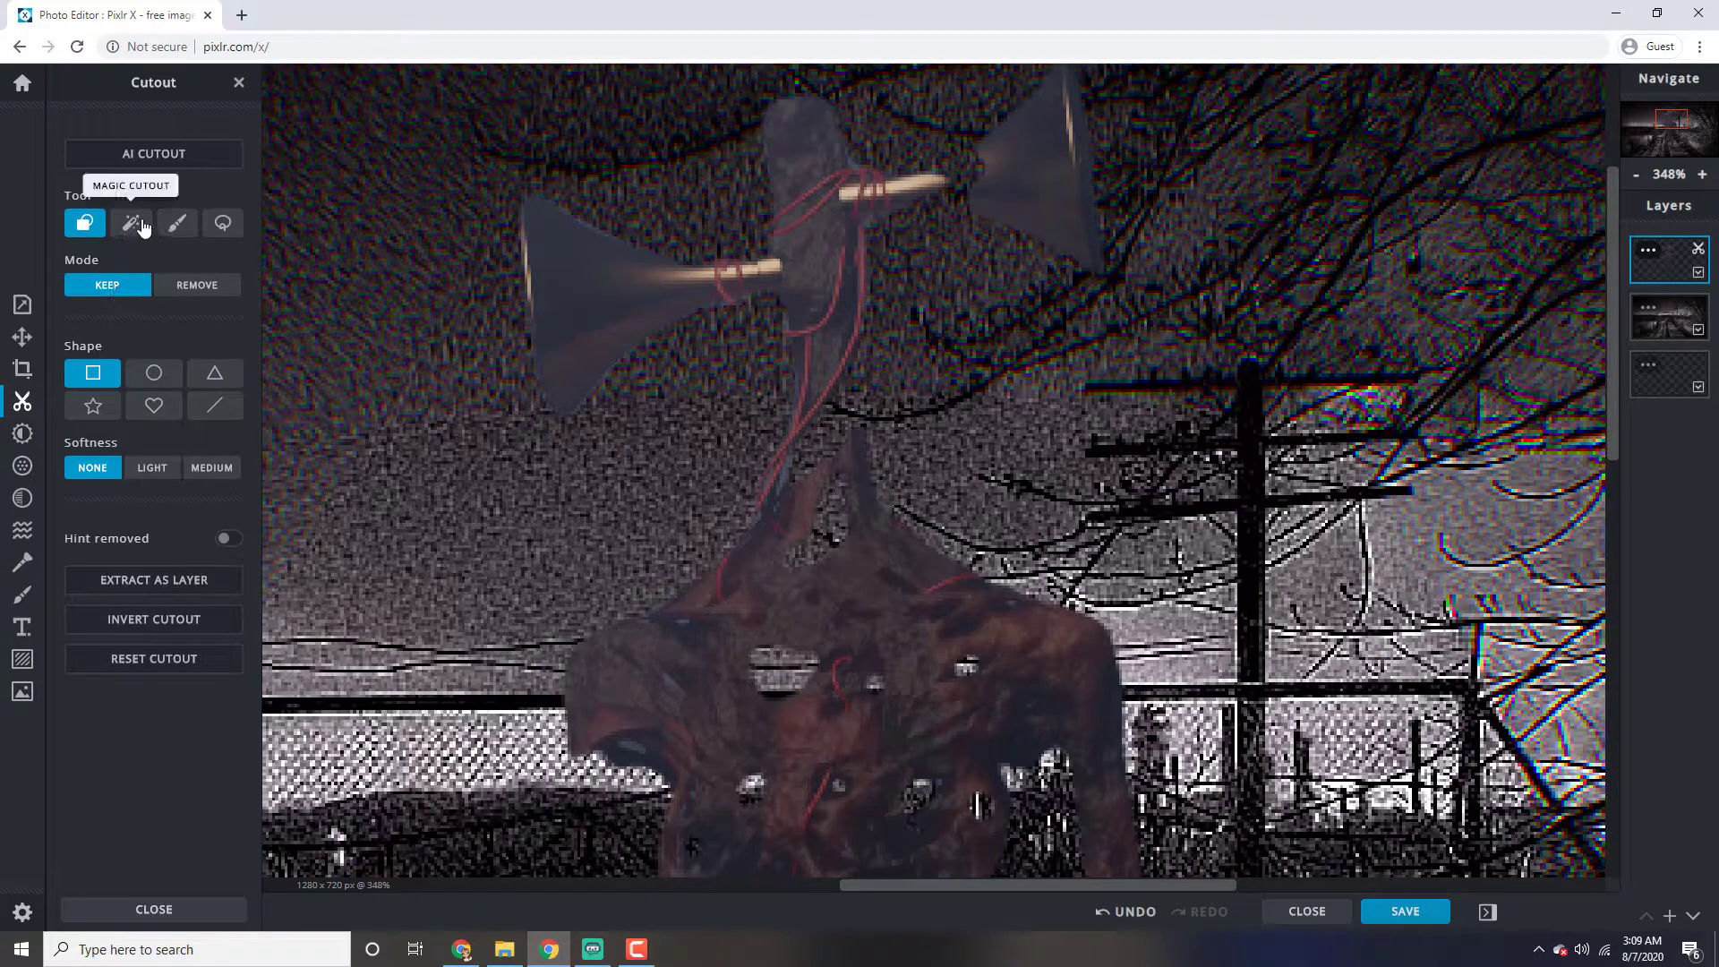
pyautogui.click(176, 225)
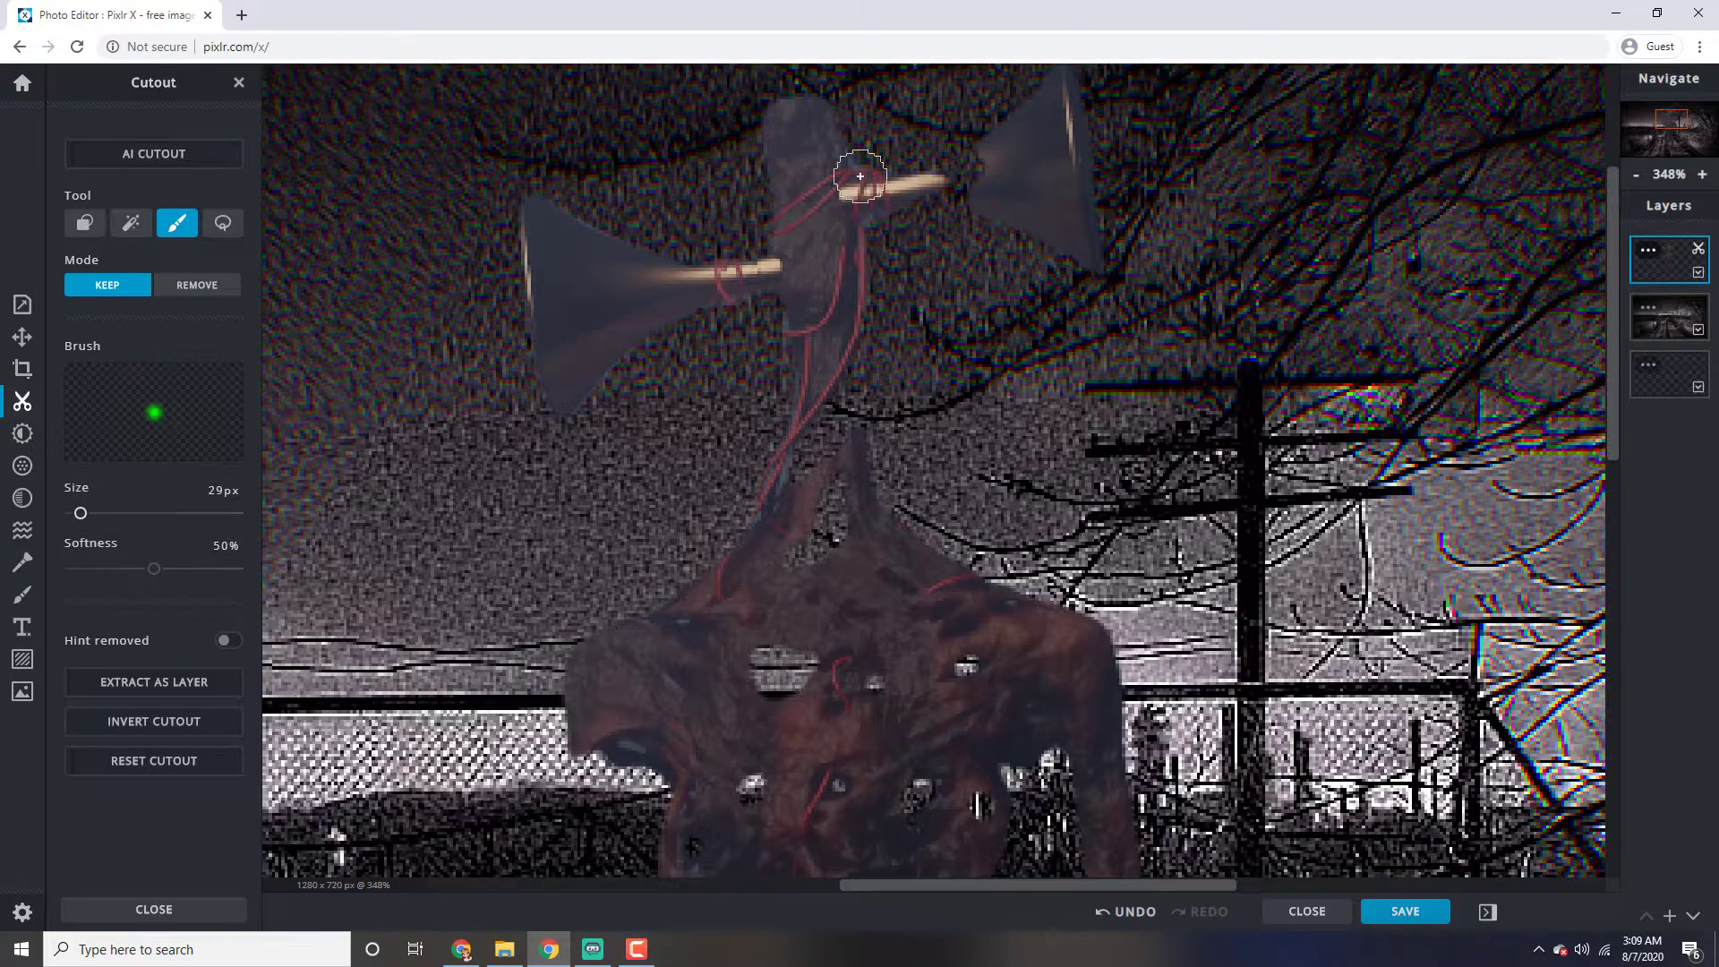
pyautogui.moveTo(900, 186); pyautogui.dragTo(1023, 175)
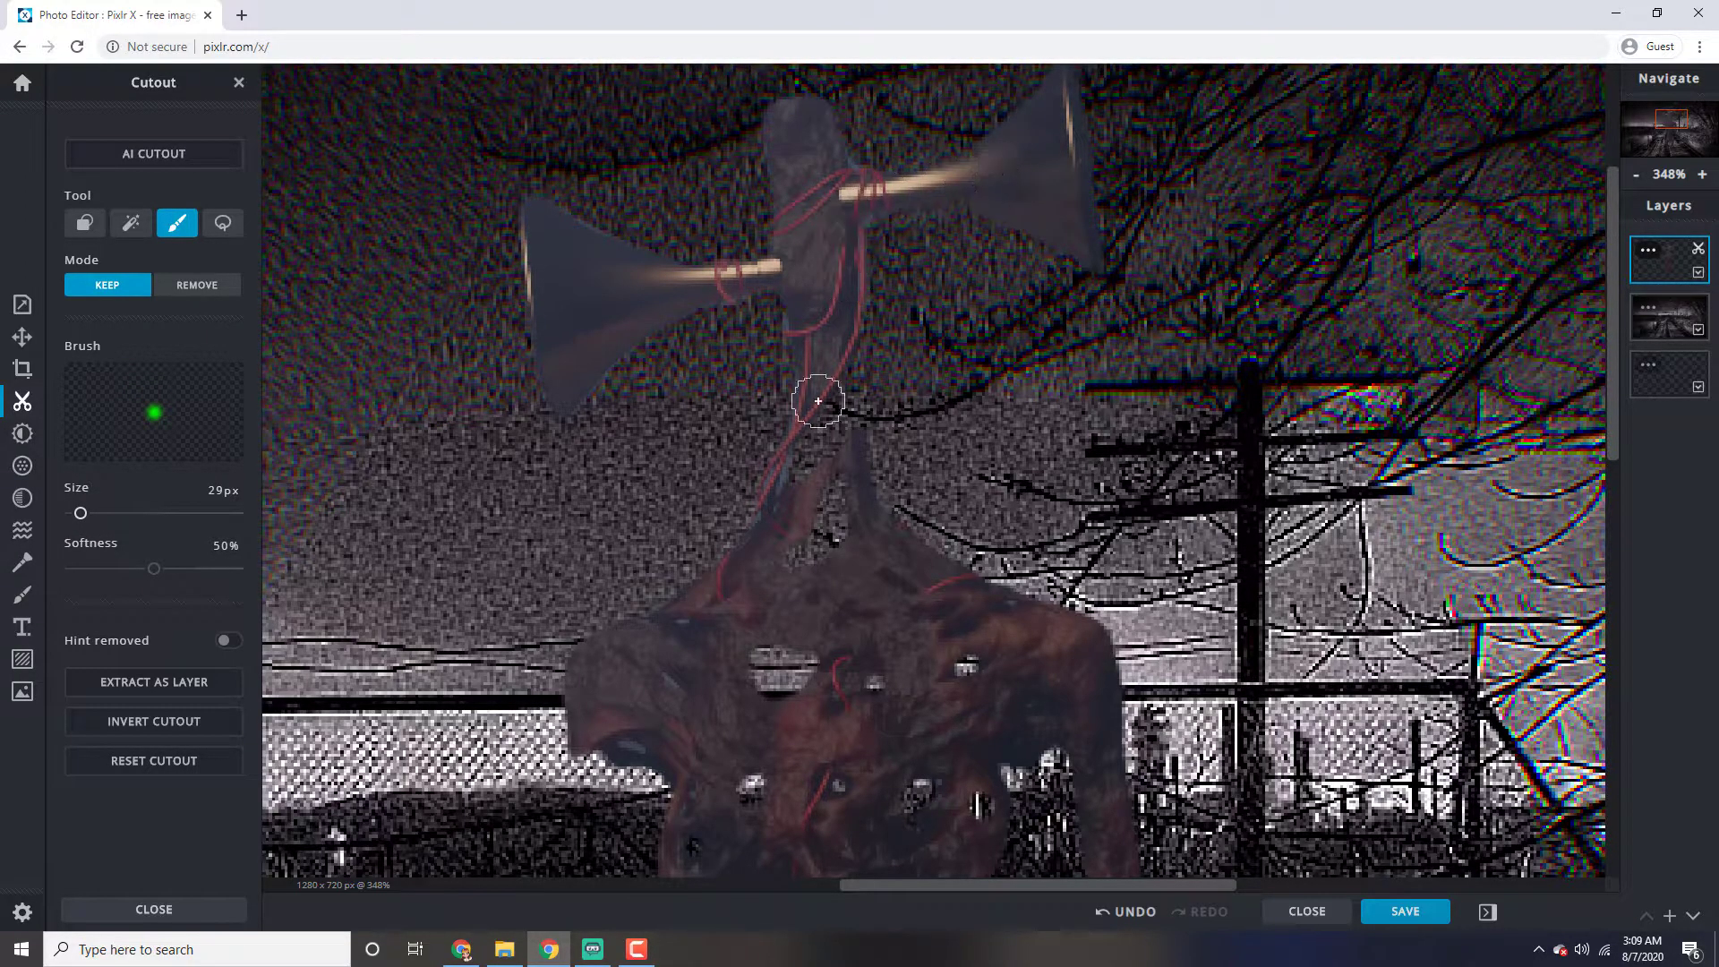
pyautogui.moveTo(828, 358)
pyautogui.mouseDown()
pyautogui.moveTo(799, 551)
pyautogui.moveTo(824, 560)
pyautogui.moveTo(828, 352)
pyautogui.moveTo(860, 438)
pyautogui.mouseUp()
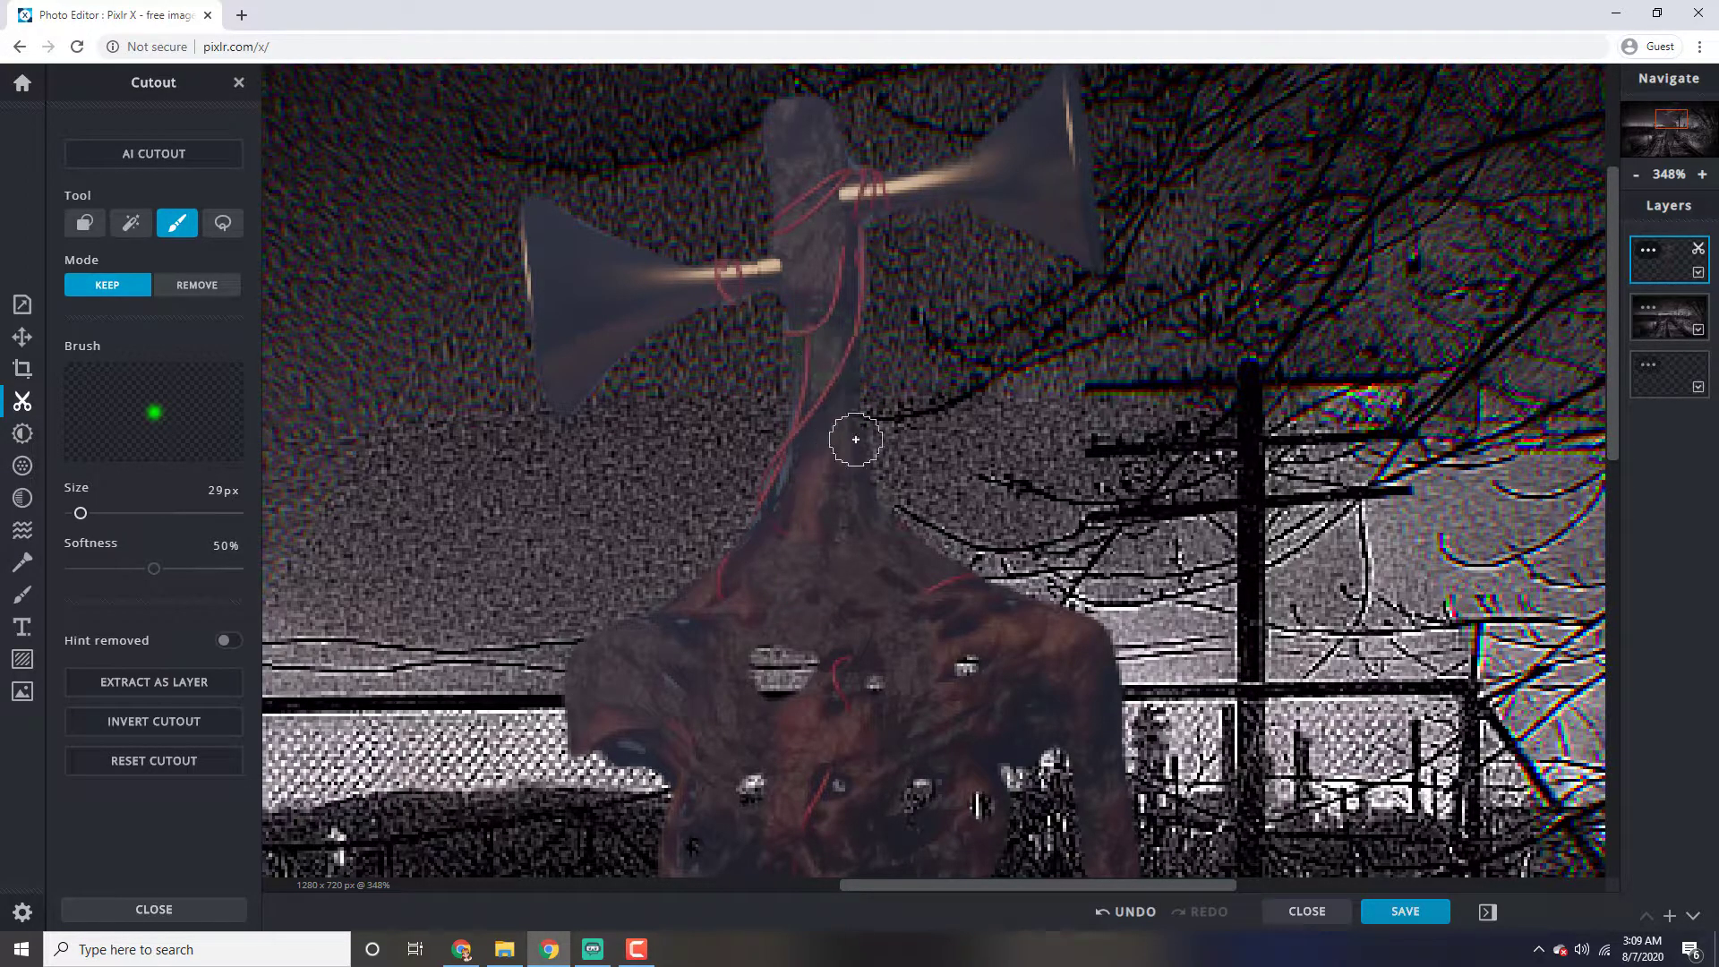
# Restore the figure's missing left-hand arm, from shoulder to hand, with the 29 px cutout brush in Keep mode
pyautogui.moveTo(1608, 380); pyautogui.dragTo(1633, 581)
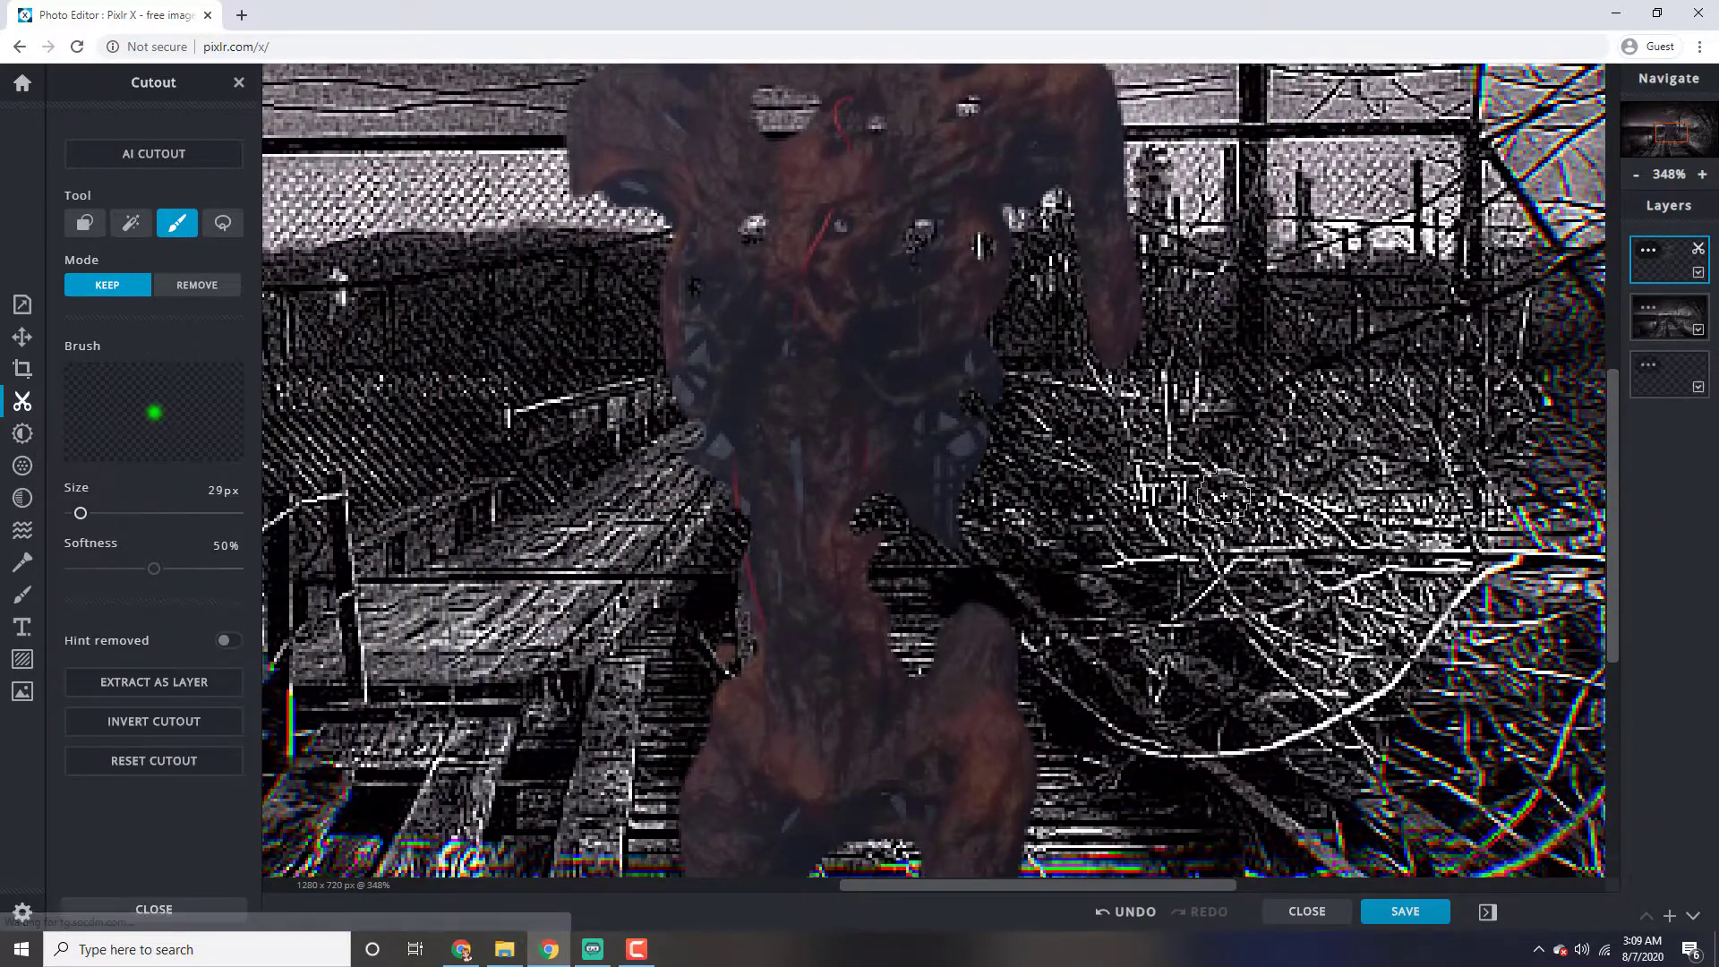
pyautogui.scroll(-1, 1220, 491)
pyautogui.moveTo(1611, 428); pyautogui.dragTo(1615, 463)
pyautogui.moveTo(728, 154)
pyautogui.mouseDown()
pyautogui.moveTo(711, 394)
pyautogui.moveTo(635, 710)
pyautogui.moveTo(636, 840)
pyautogui.mouseUp()
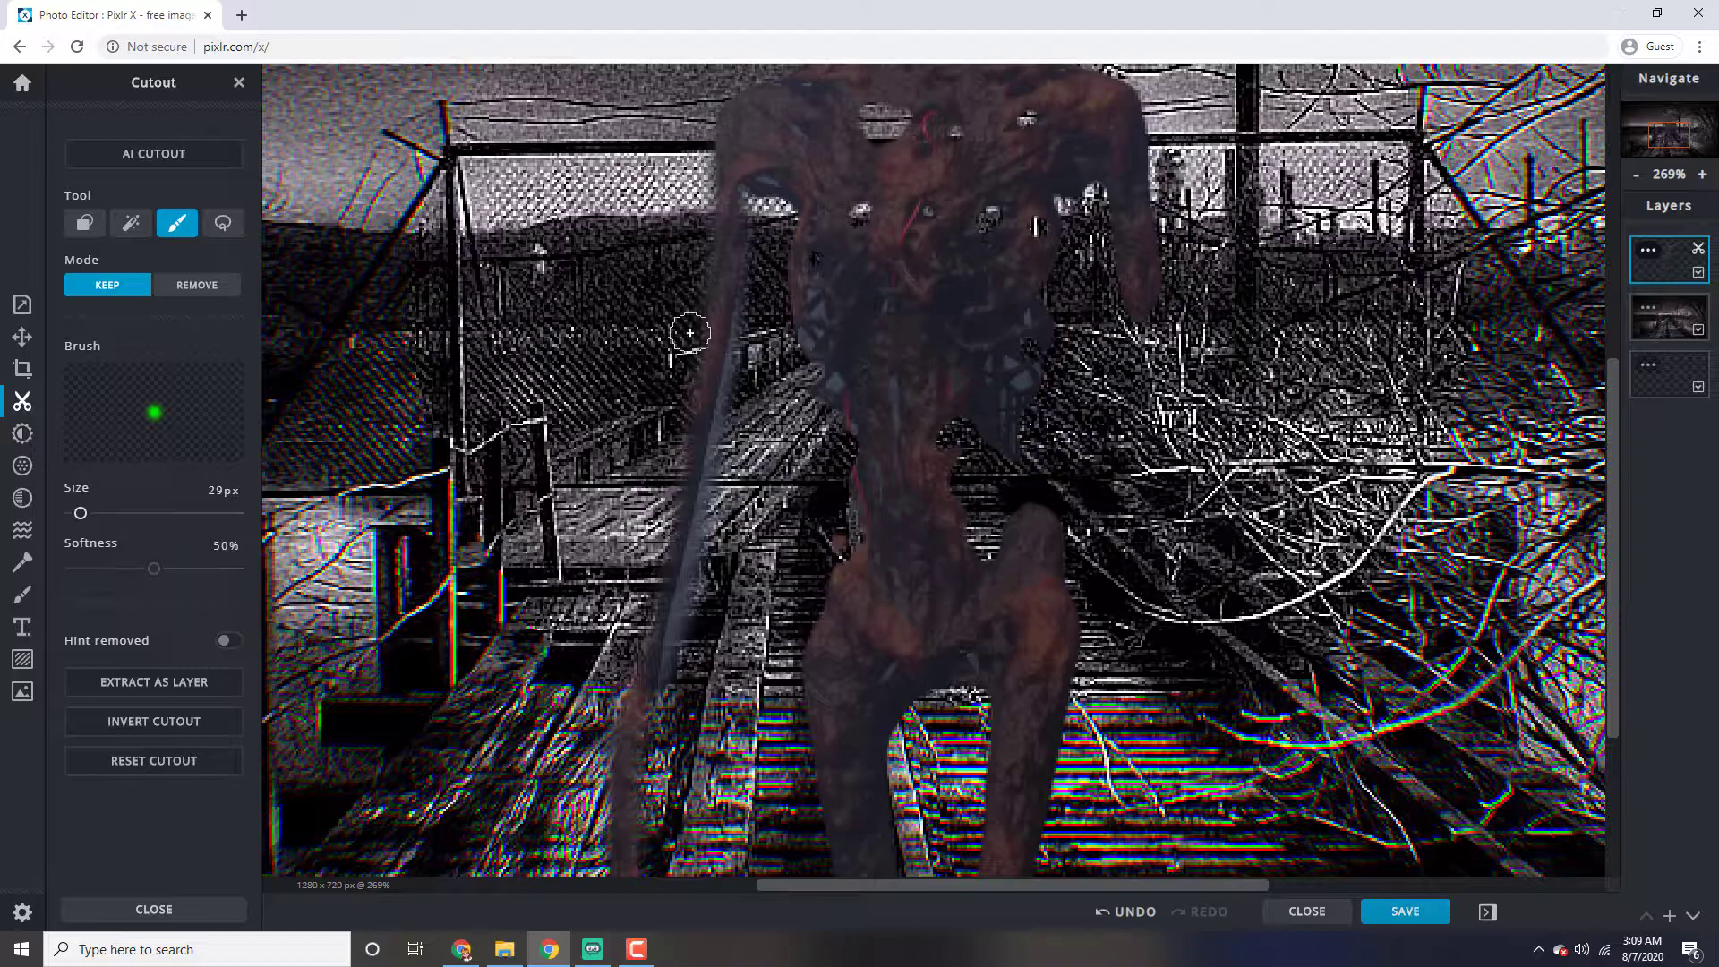
pyautogui.moveTo(724, 185)
pyautogui.mouseDown()
pyautogui.moveTo(664, 518)
pyautogui.moveTo(598, 707)
pyautogui.mouseUp()
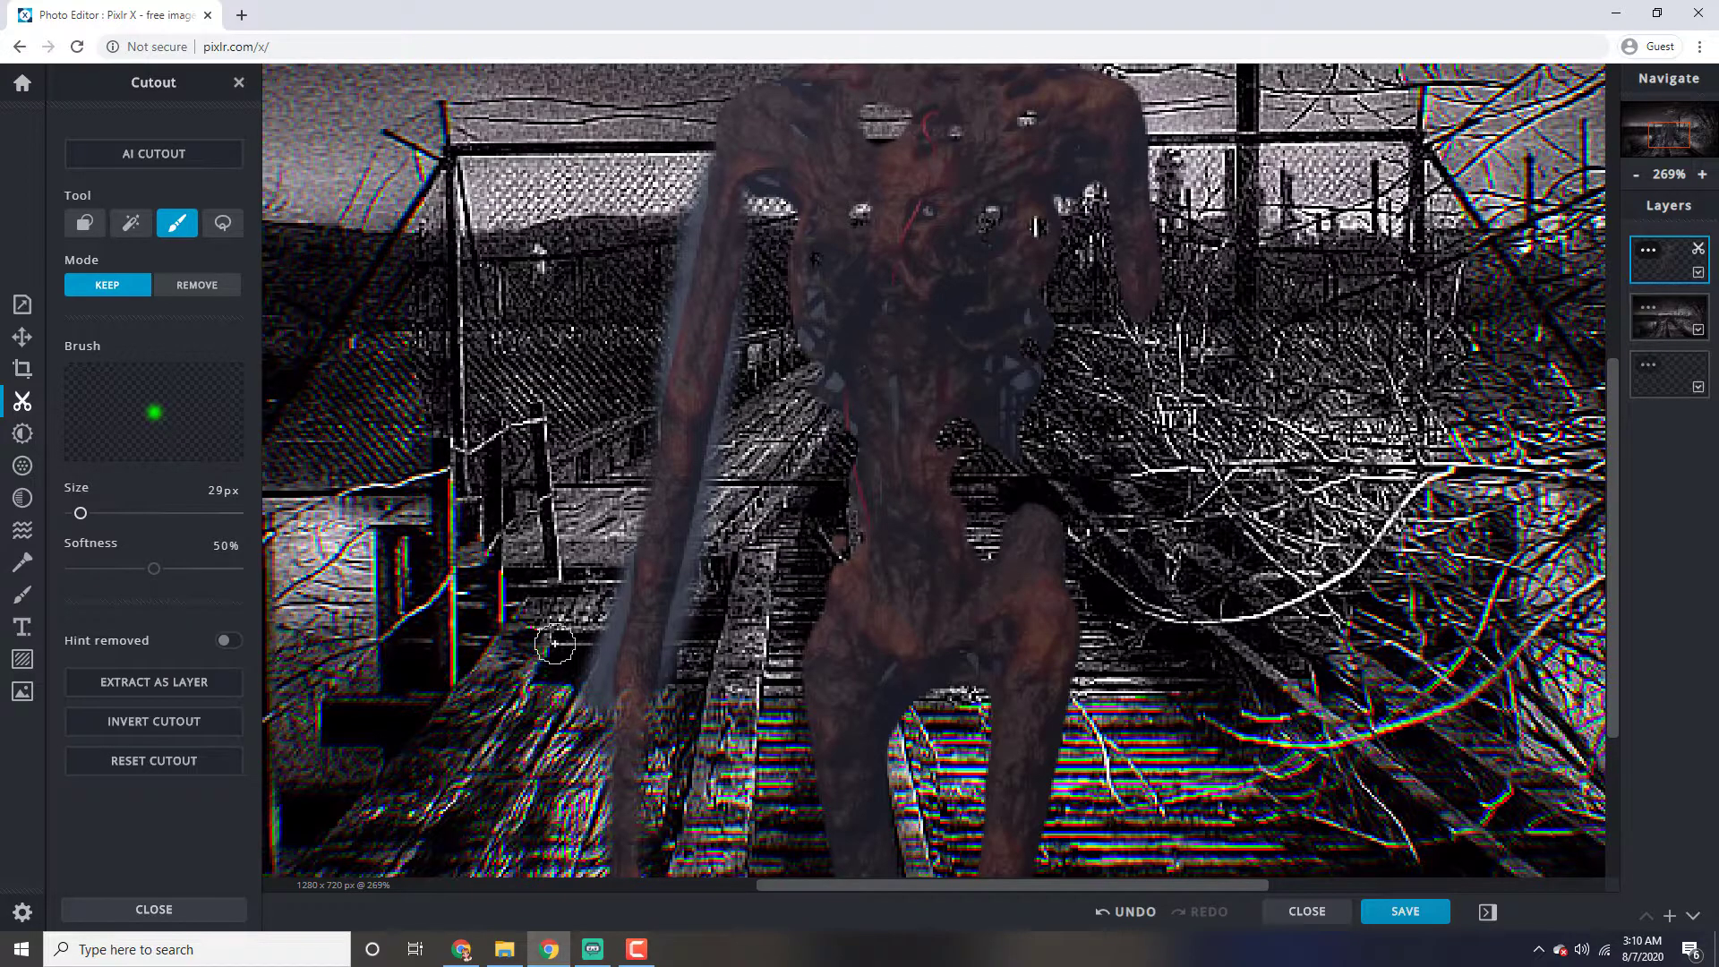
# Restore the figure's waist edge, right-hand arm and lower legs with the 29 px cutout brush in Keep mode
pyautogui.moveTo(1030, 568)
pyautogui.mouseDown()
pyautogui.moveTo(1006, 453)
pyautogui.moveTo(961, 444)
pyautogui.mouseUp()
pyautogui.moveTo(1144, 293)
pyautogui.mouseDown()
pyautogui.moveTo(1183, 432)
pyautogui.moveTo(1216, 858)
pyautogui.mouseUp()
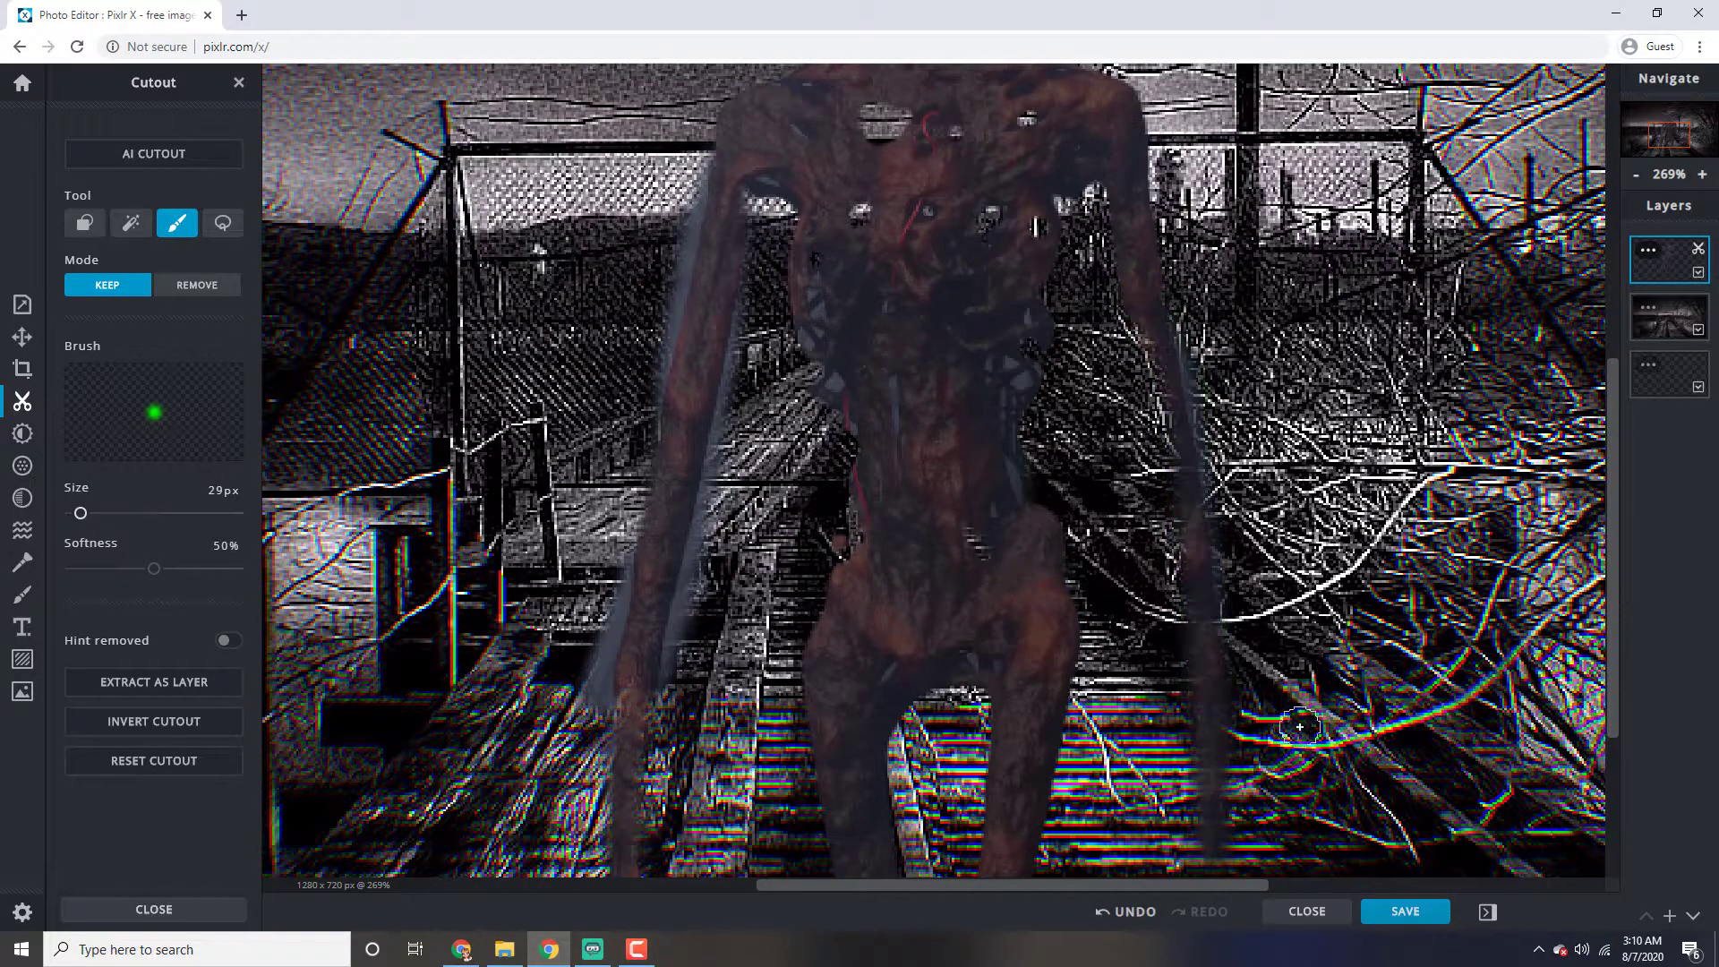
pyautogui.scroll(-5, 1299, 727)
pyautogui.moveTo(1114, 707); pyautogui.dragTo(1122, 887)
pyautogui.moveTo(946, 769); pyautogui.dragTo(965, 845)
pyautogui.moveTo(1012, 741)
pyautogui.mouseDown()
pyautogui.moveTo(1006, 848)
pyautogui.moveTo(979, 833)
pyautogui.moveTo(1002, 862)
pyautogui.mouseUp()
pyautogui.moveTo(1126, 763)
pyautogui.mouseDown()
pyautogui.moveTo(1109, 869)
pyautogui.moveTo(1103, 730)
pyautogui.mouseUp()
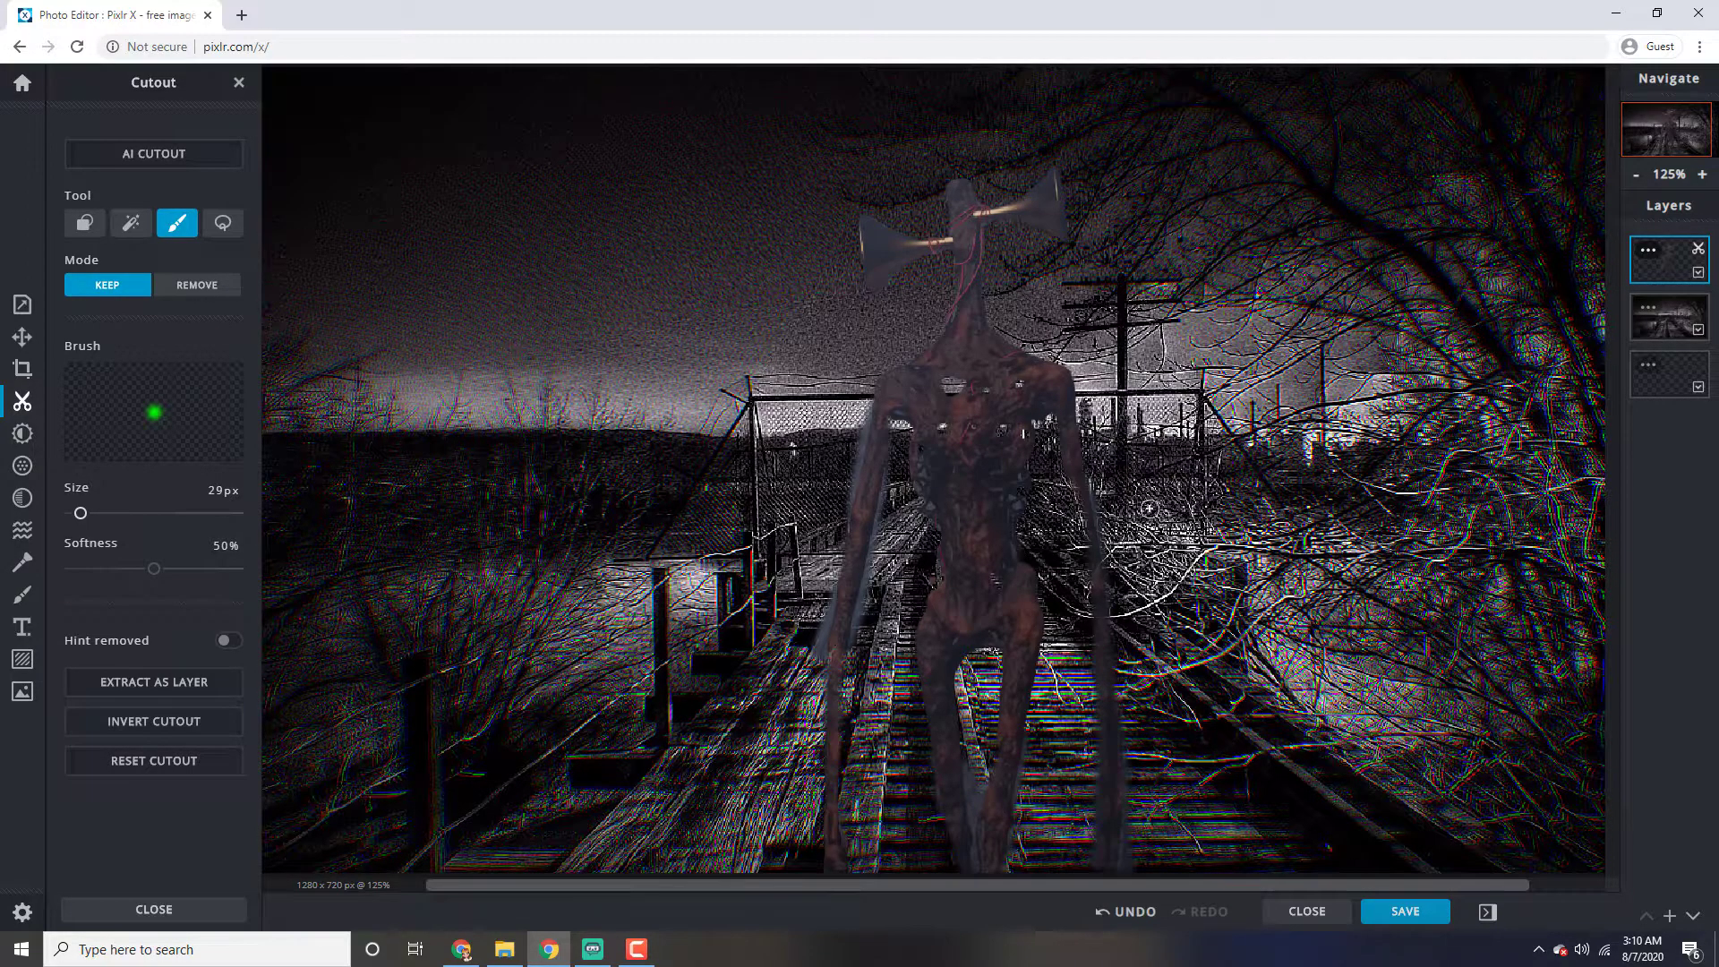
# Erase the foggy fringe along both sides of the left-hand arm with the 29 px cutout brush in Remove mode
pyautogui.scroll(-2, 1105, 642)
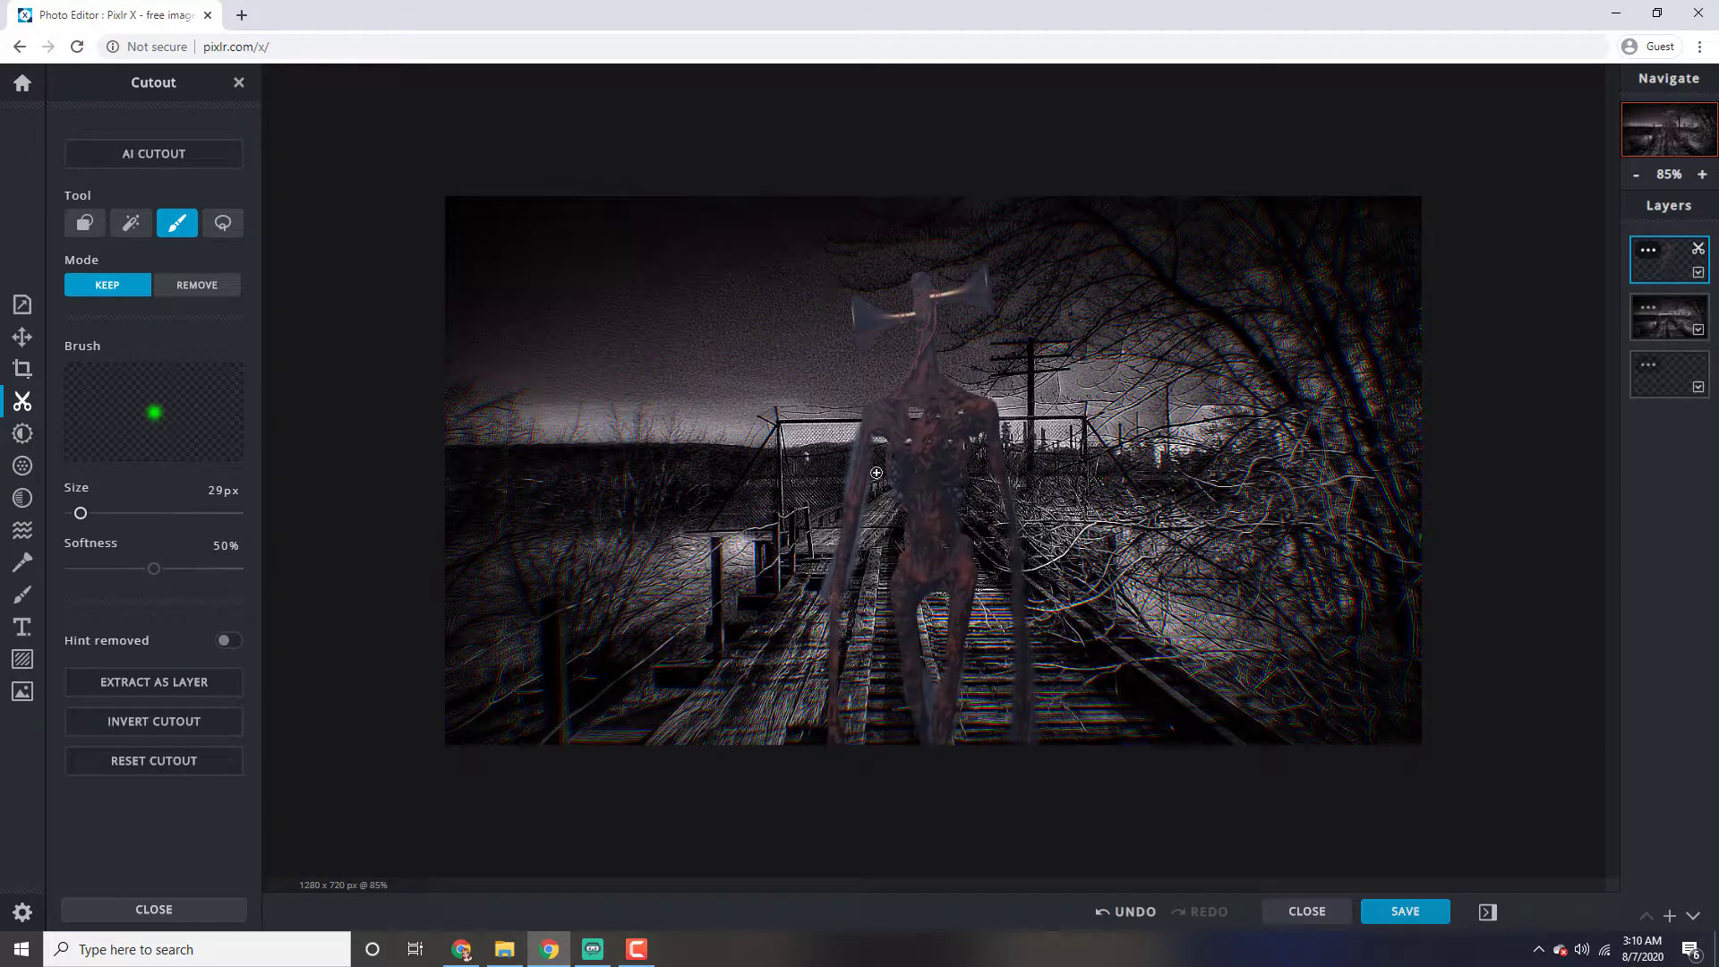
pyautogui.scroll(6, 877, 472)
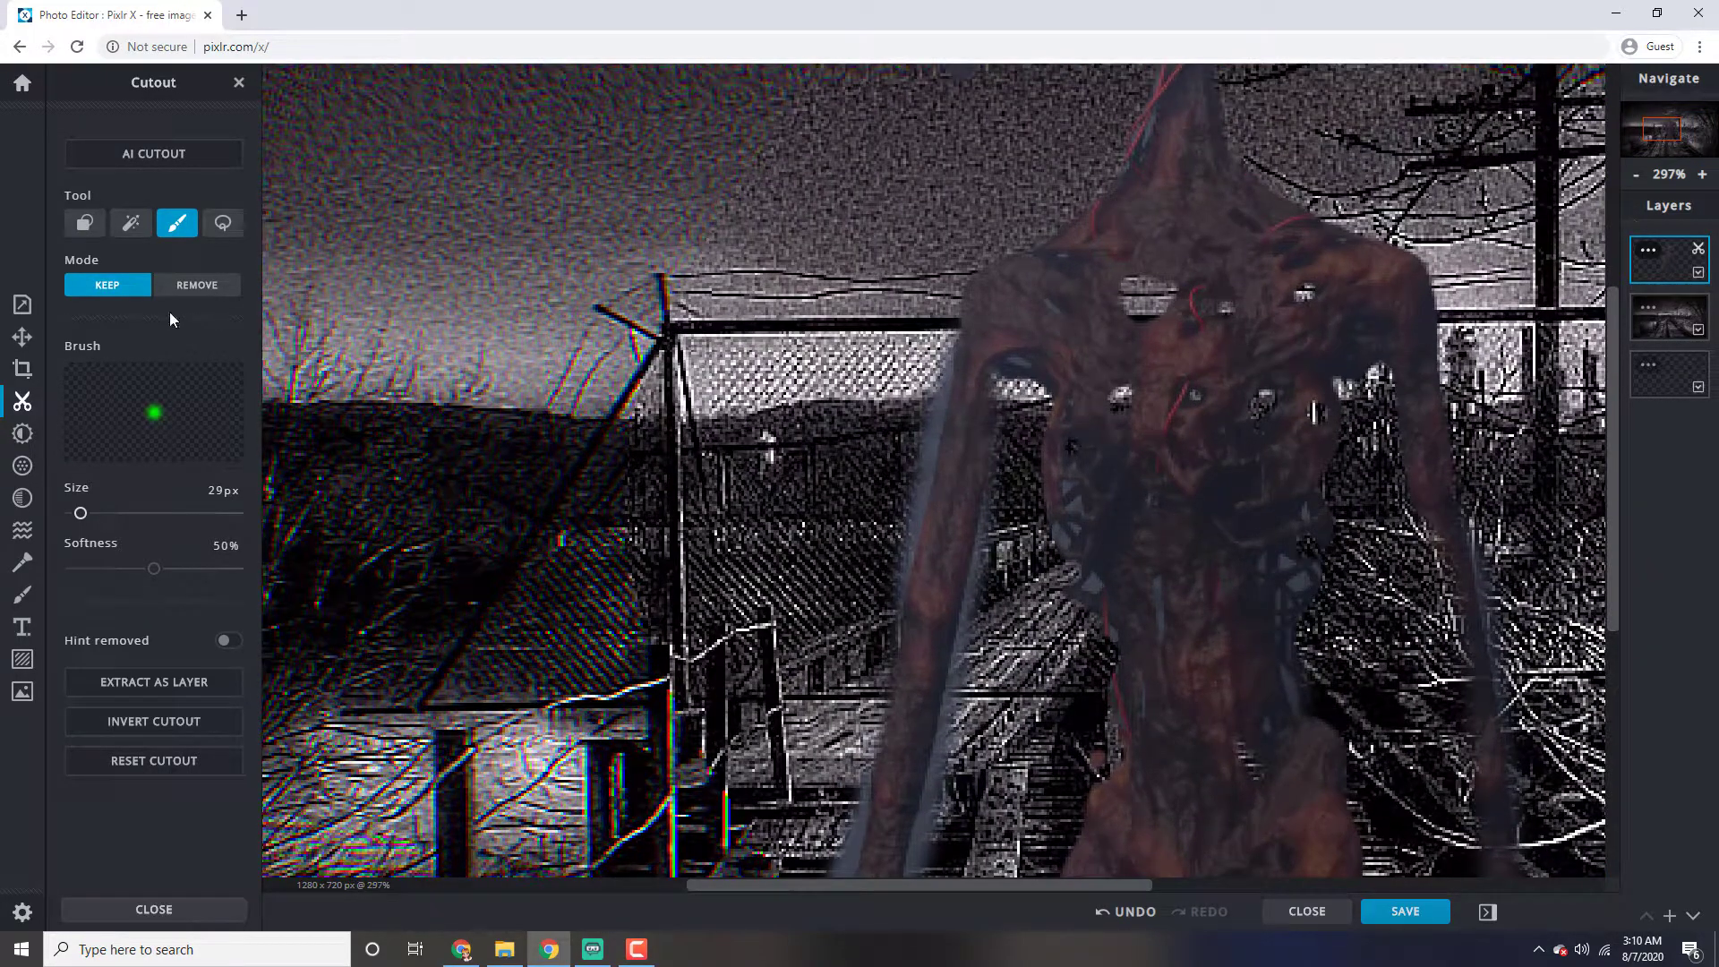
pyautogui.click(192, 286)
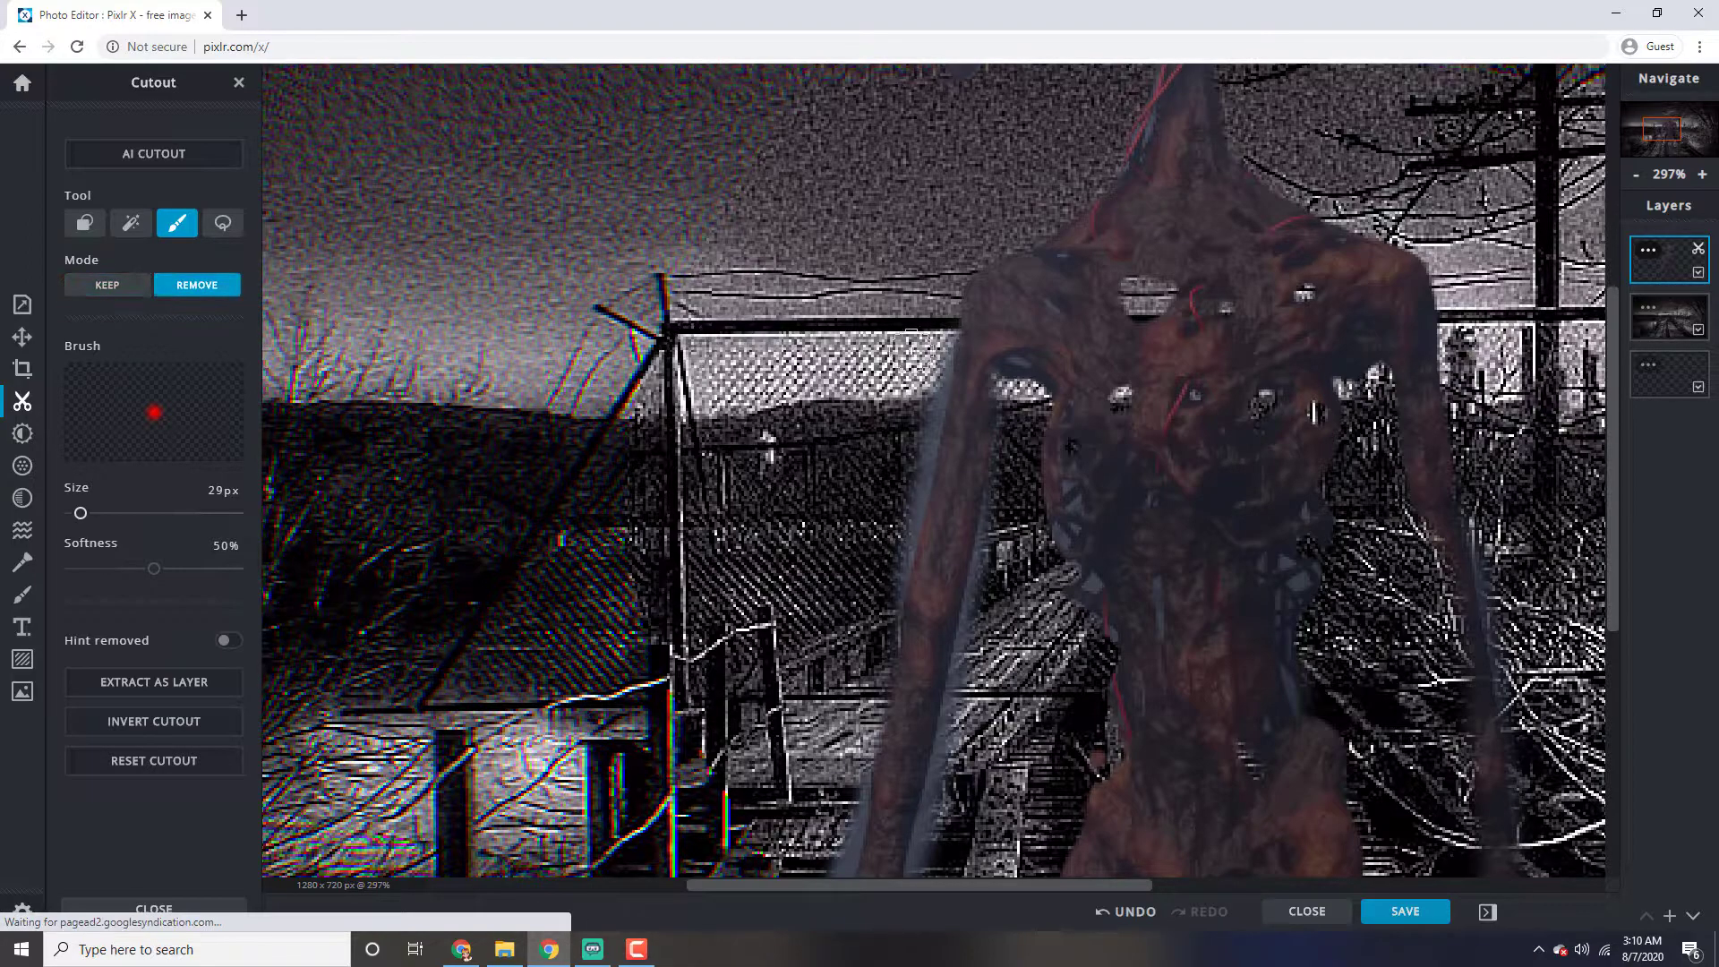
pyautogui.moveTo(938, 367); pyautogui.dragTo(883, 596)
pyautogui.moveTo(1009, 443); pyautogui.dragTo(927, 833)
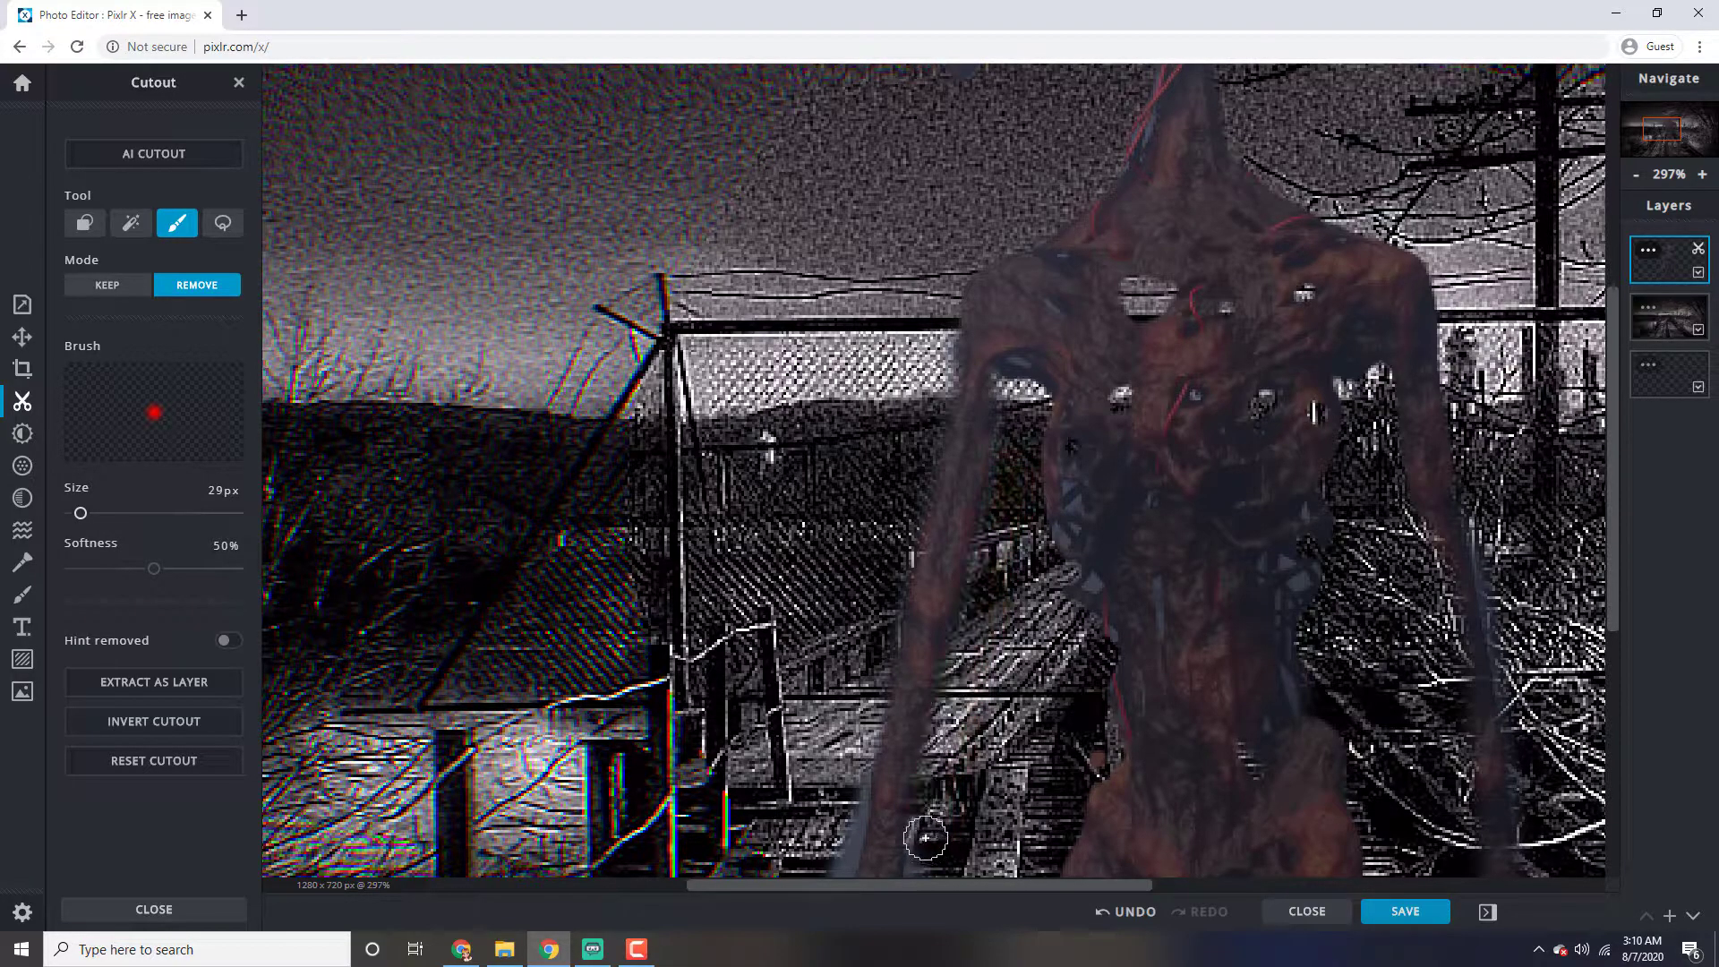
pyautogui.moveTo(851, 770); pyautogui.dragTo(834, 858)
# Erase the leftover fringe on both sides of the left-hand forearm with the 29 px Remove brush
pyautogui.scroll(-2, 1022, 767)
pyautogui.scroll(-3, 1044, 767)
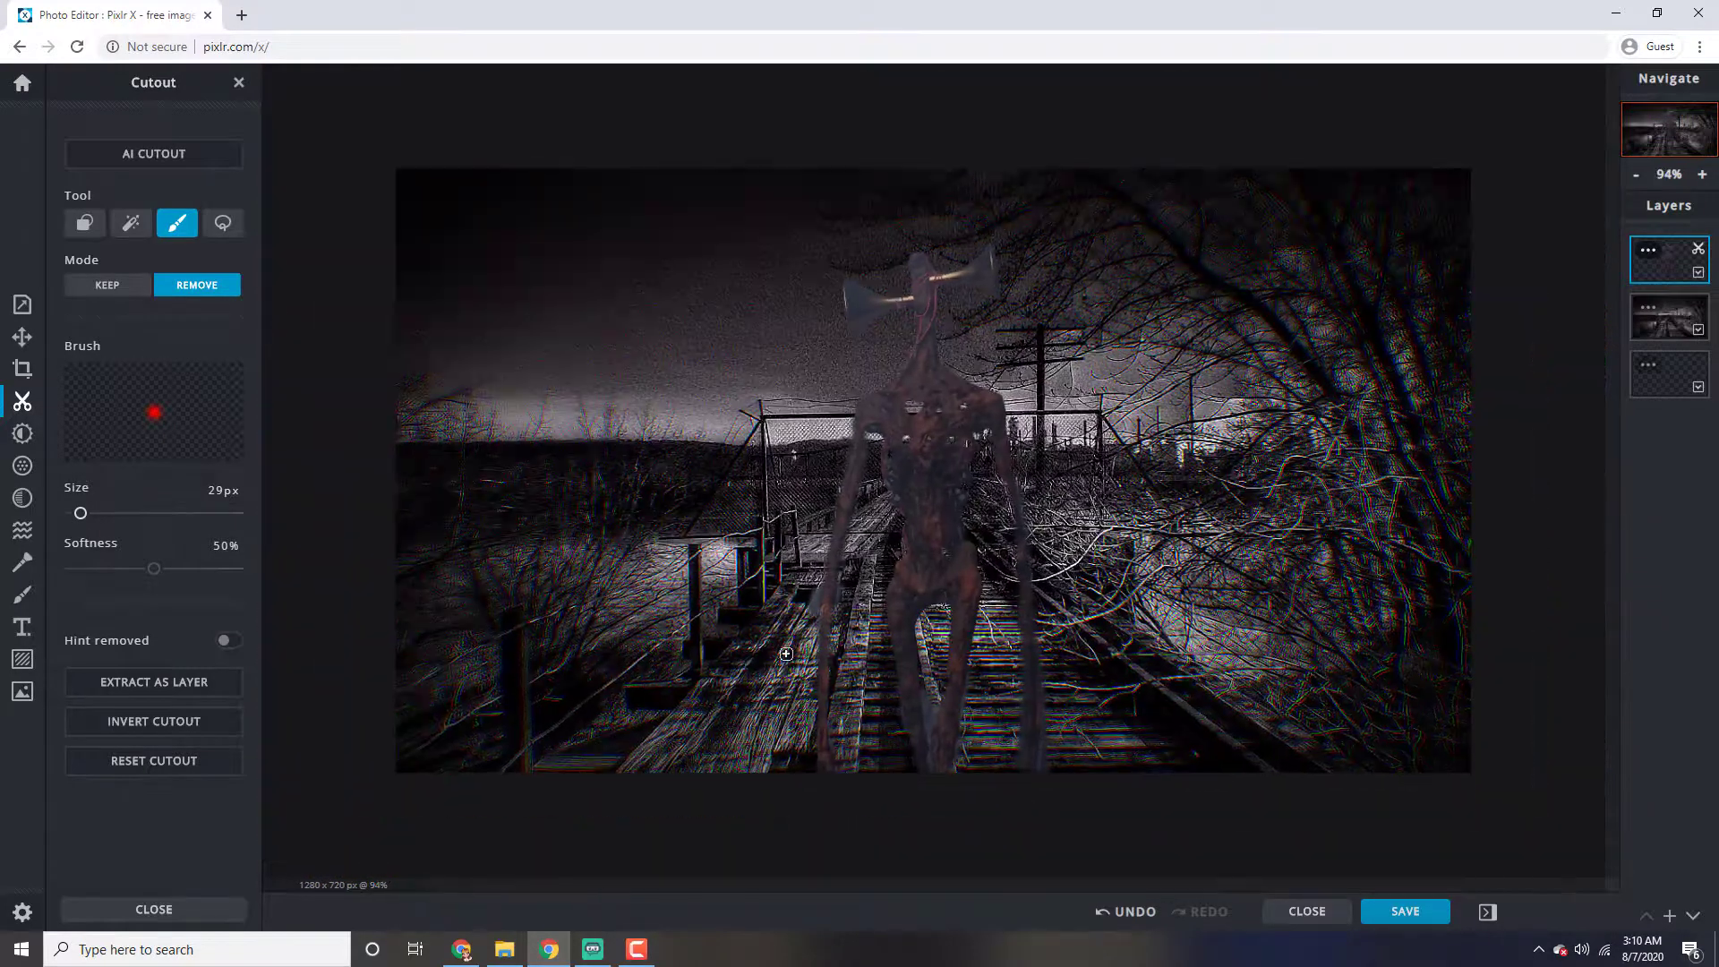
pyautogui.scroll(5, 794, 675)
pyautogui.moveTo(730, 537); pyautogui.dragTo(699, 707)
pyautogui.moveTo(860, 550); pyautogui.dragTo(860, 667)
pyautogui.scroll(-5, 1221, 701)
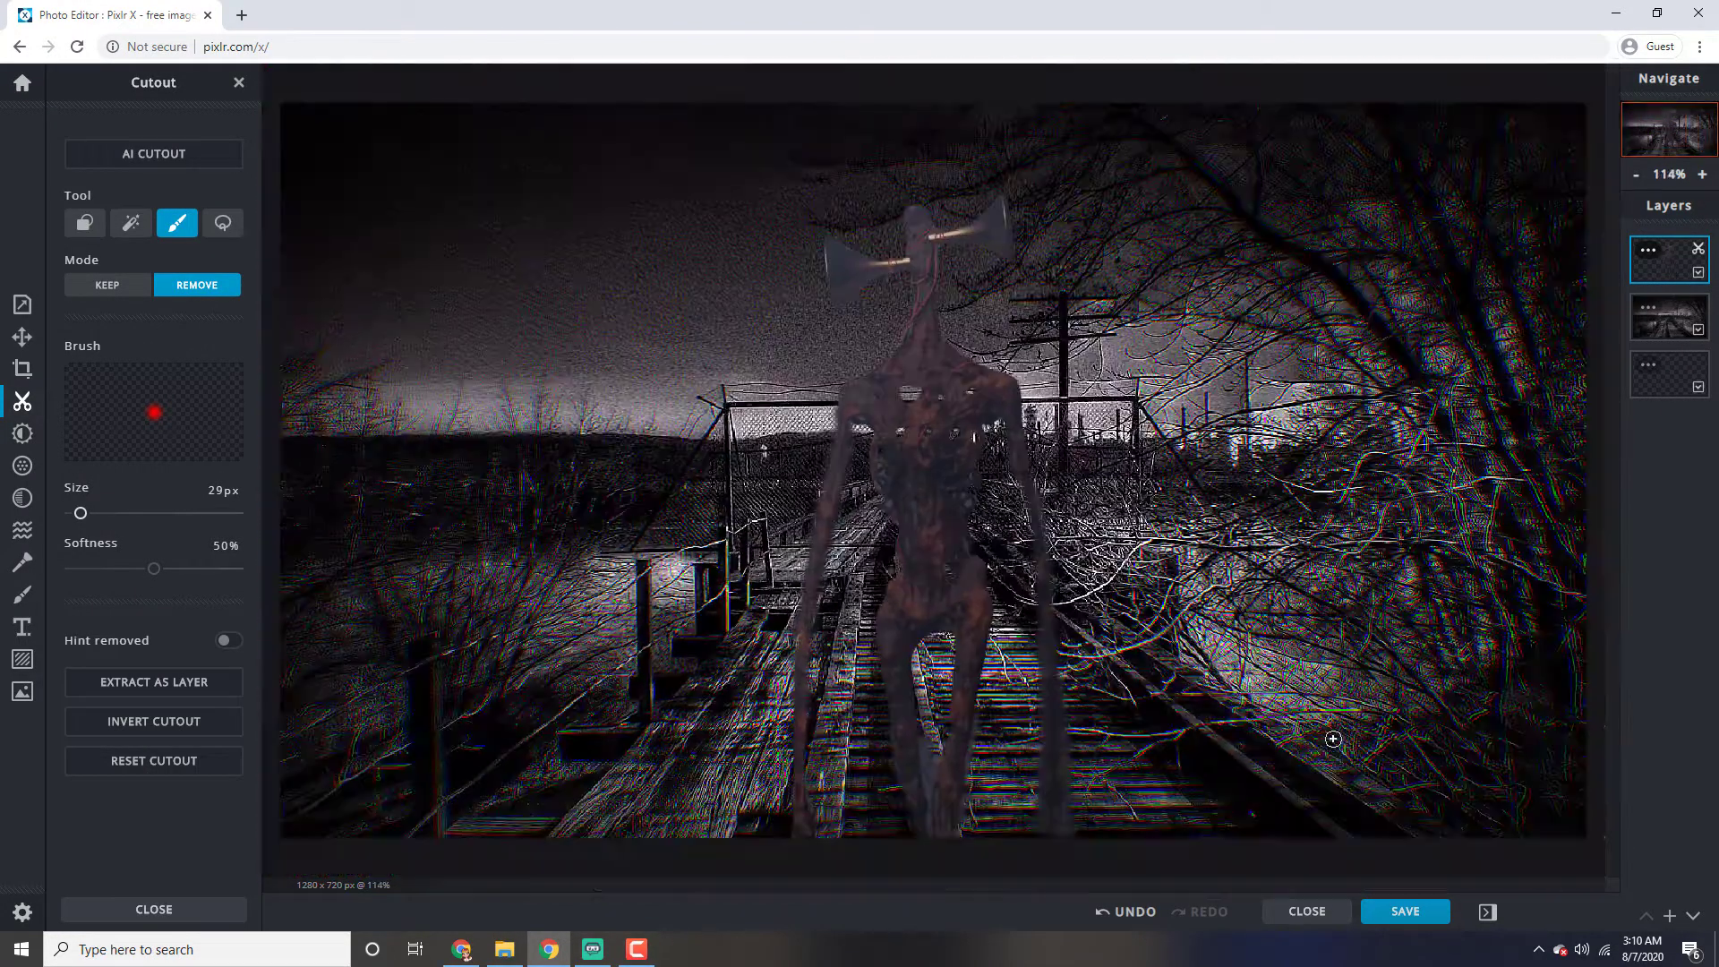
# Erase the foggy fringe around the figure's lower legs, refining the gap between them with a 5 px Remove brush
pyautogui.scroll(5, 1145, 801)
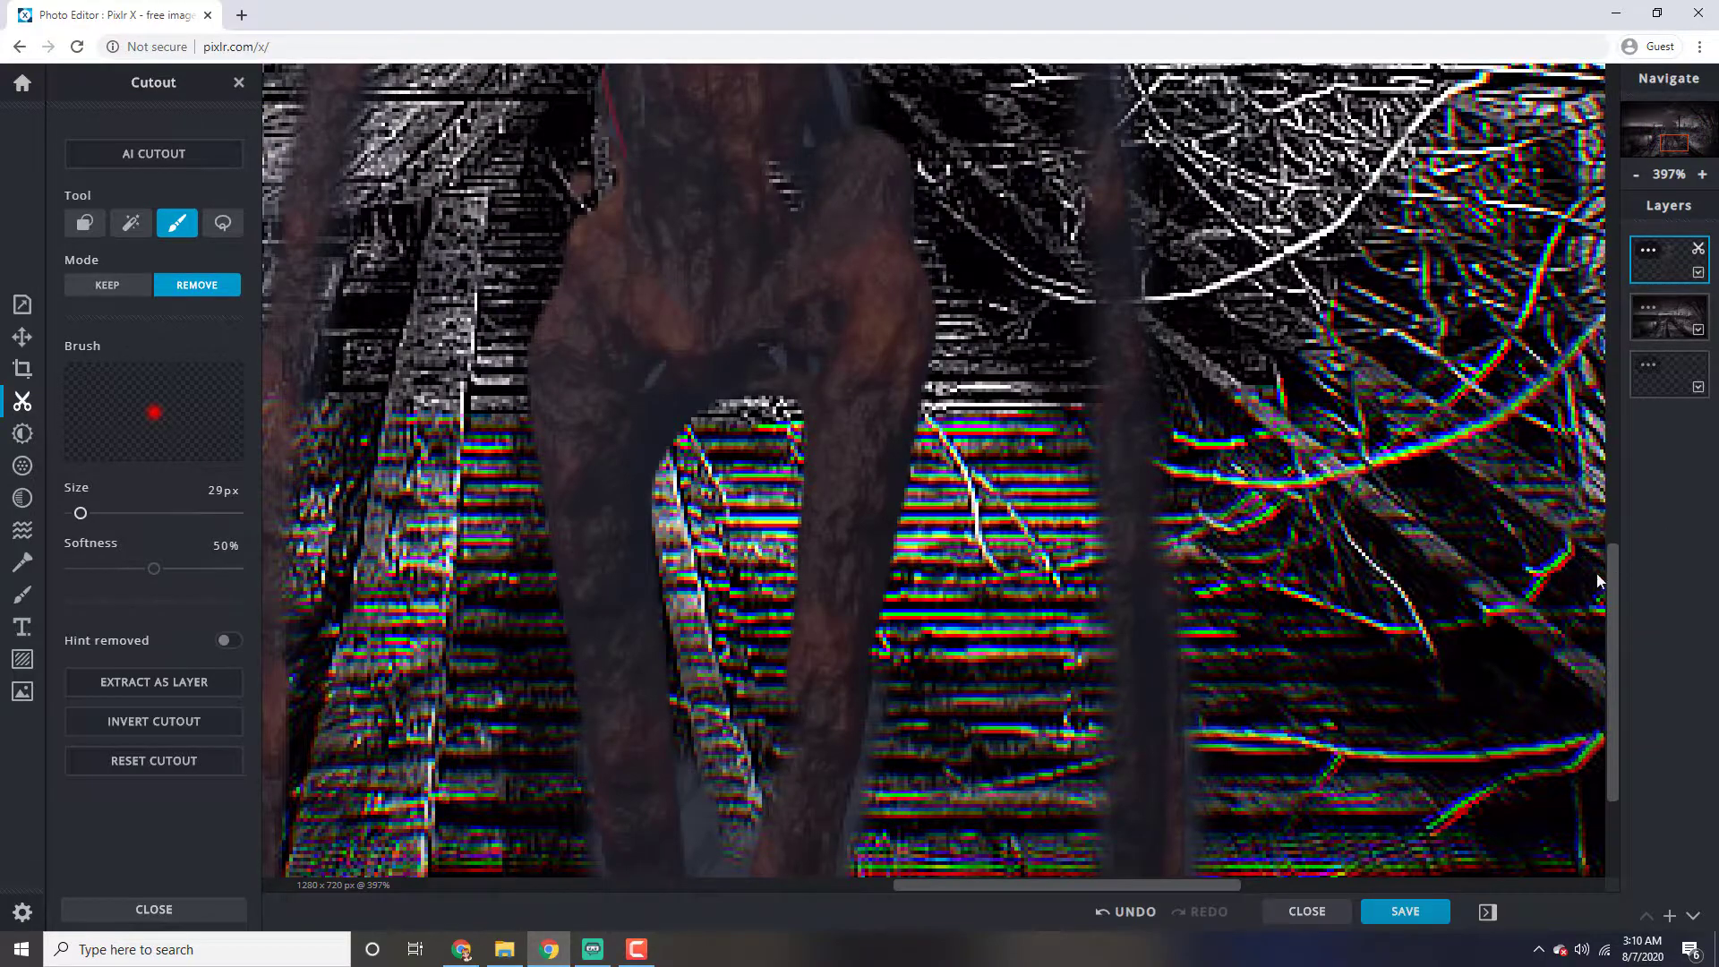
pyautogui.moveTo(1609, 577); pyautogui.dragTo(1610, 695)
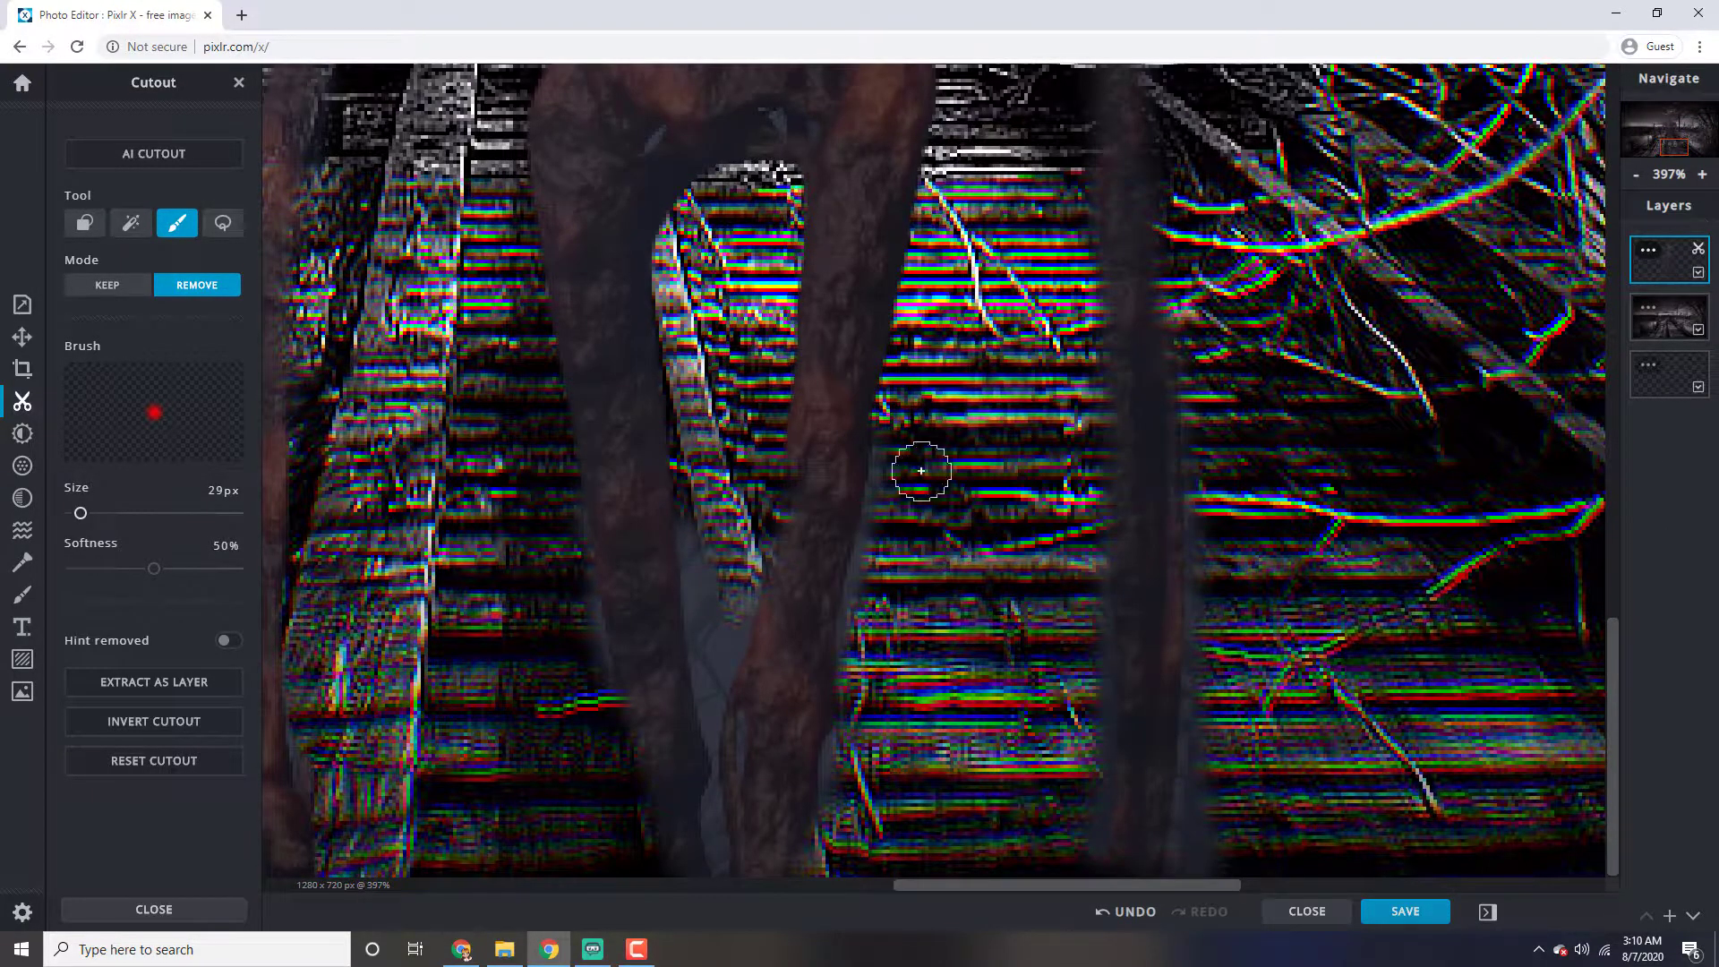
pyautogui.moveTo(904, 443); pyautogui.dragTo(824, 806)
pyautogui.moveTo(549, 514)
pyautogui.mouseDown()
pyautogui.moveTo(573, 565)
pyautogui.moveTo(582, 694)
pyautogui.mouseUp()
pyautogui.moveTo(710, 510)
pyautogui.mouseDown()
pyautogui.moveTo(713, 645)
pyautogui.moveTo(706, 583)
pyautogui.moveTo(723, 631)
pyautogui.moveTo(743, 593)
pyautogui.mouseUp()
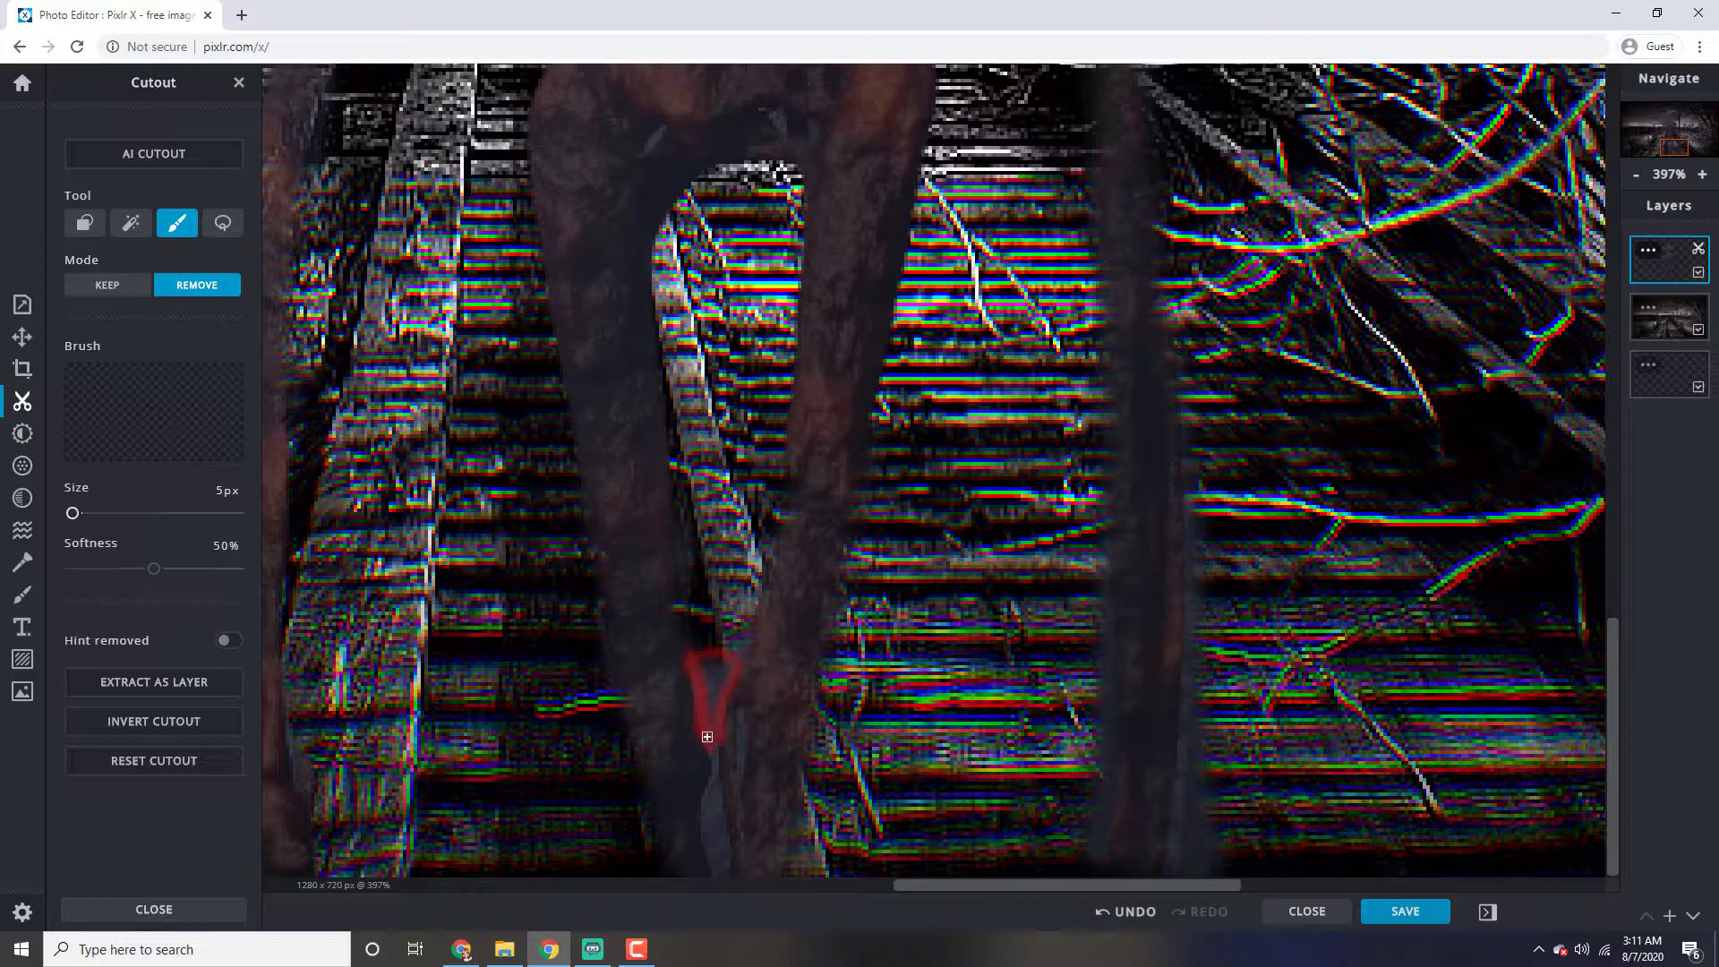
pyautogui.moveTo(703, 668); pyautogui.dragTo(712, 661)
pyautogui.click(1649, 337)
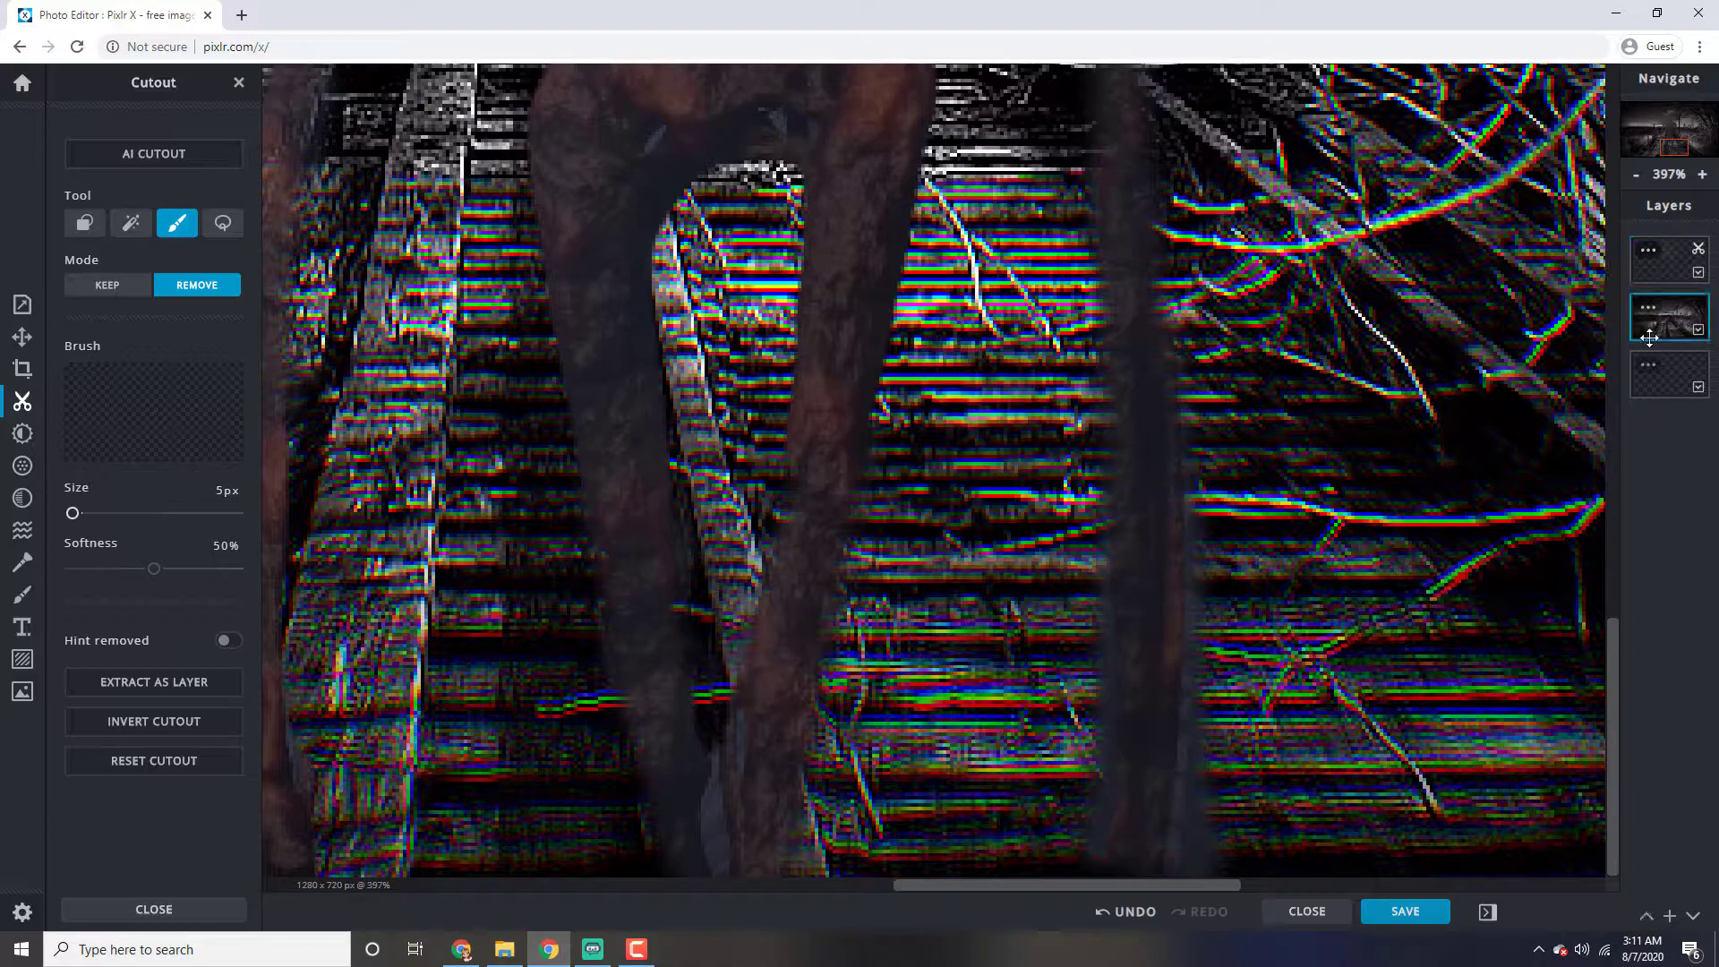
pyautogui.moveTo(1041, 502)
pyautogui.mouseDown()
pyautogui.moveTo(1054, 512)
pyautogui.moveTo(1051, 487)
pyautogui.moveTo(1039, 514)
pyautogui.mouseUp()
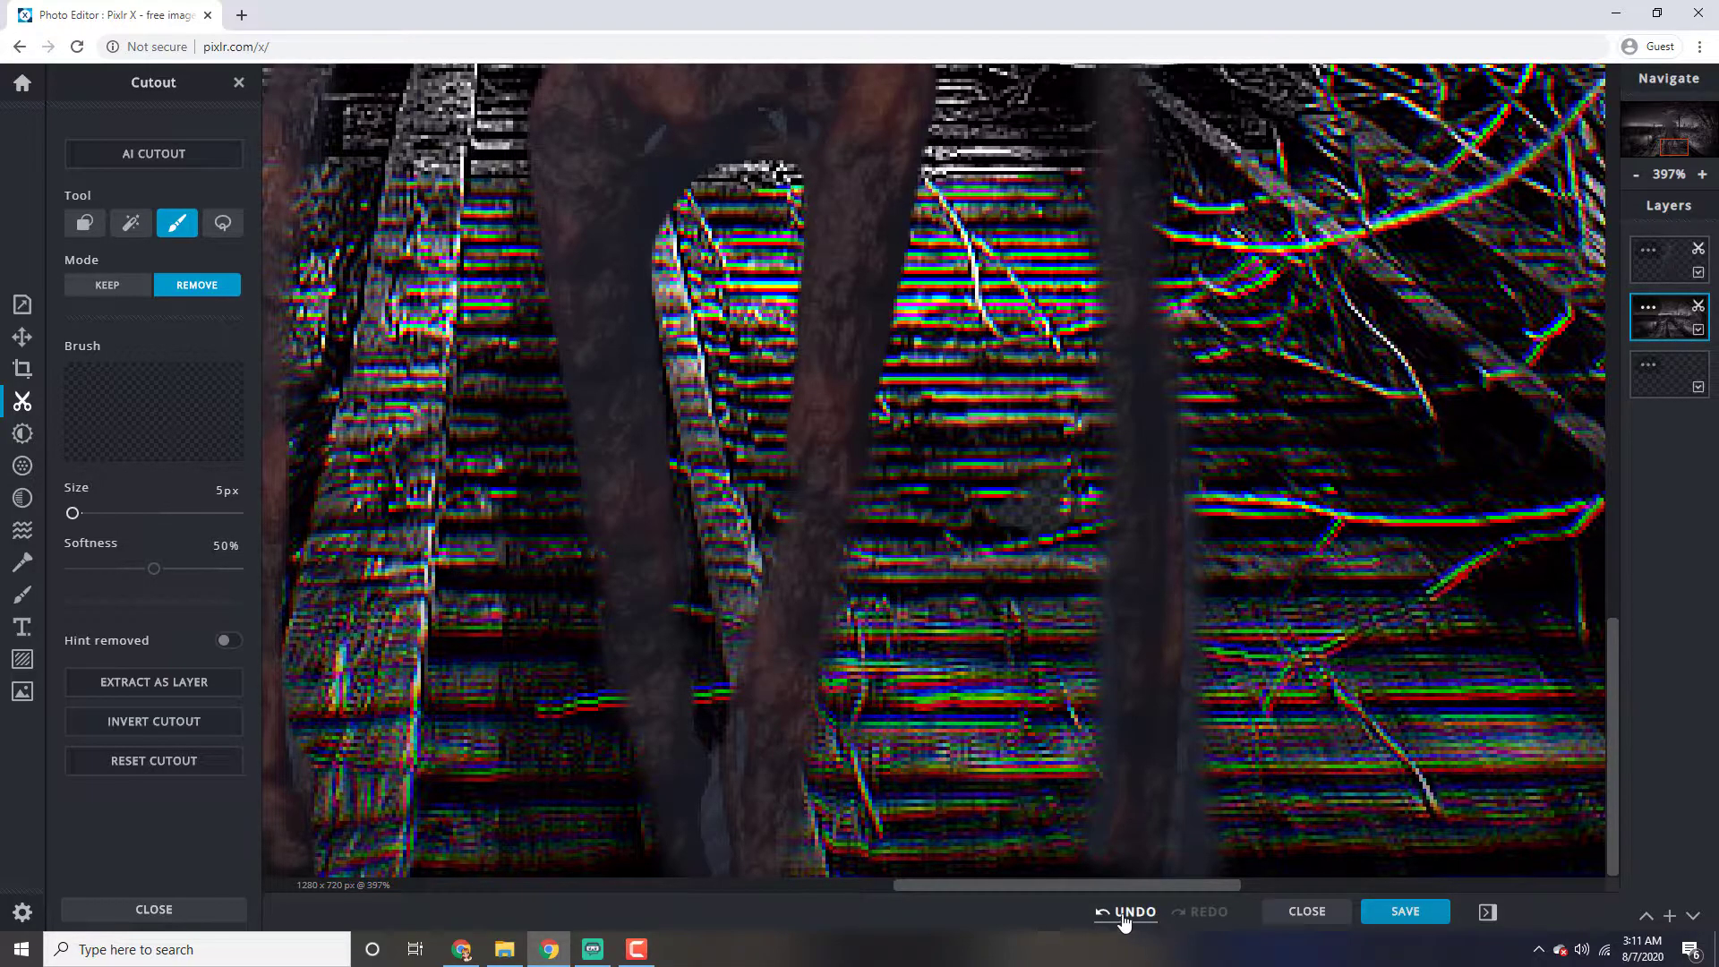
pyautogui.click(1126, 914)
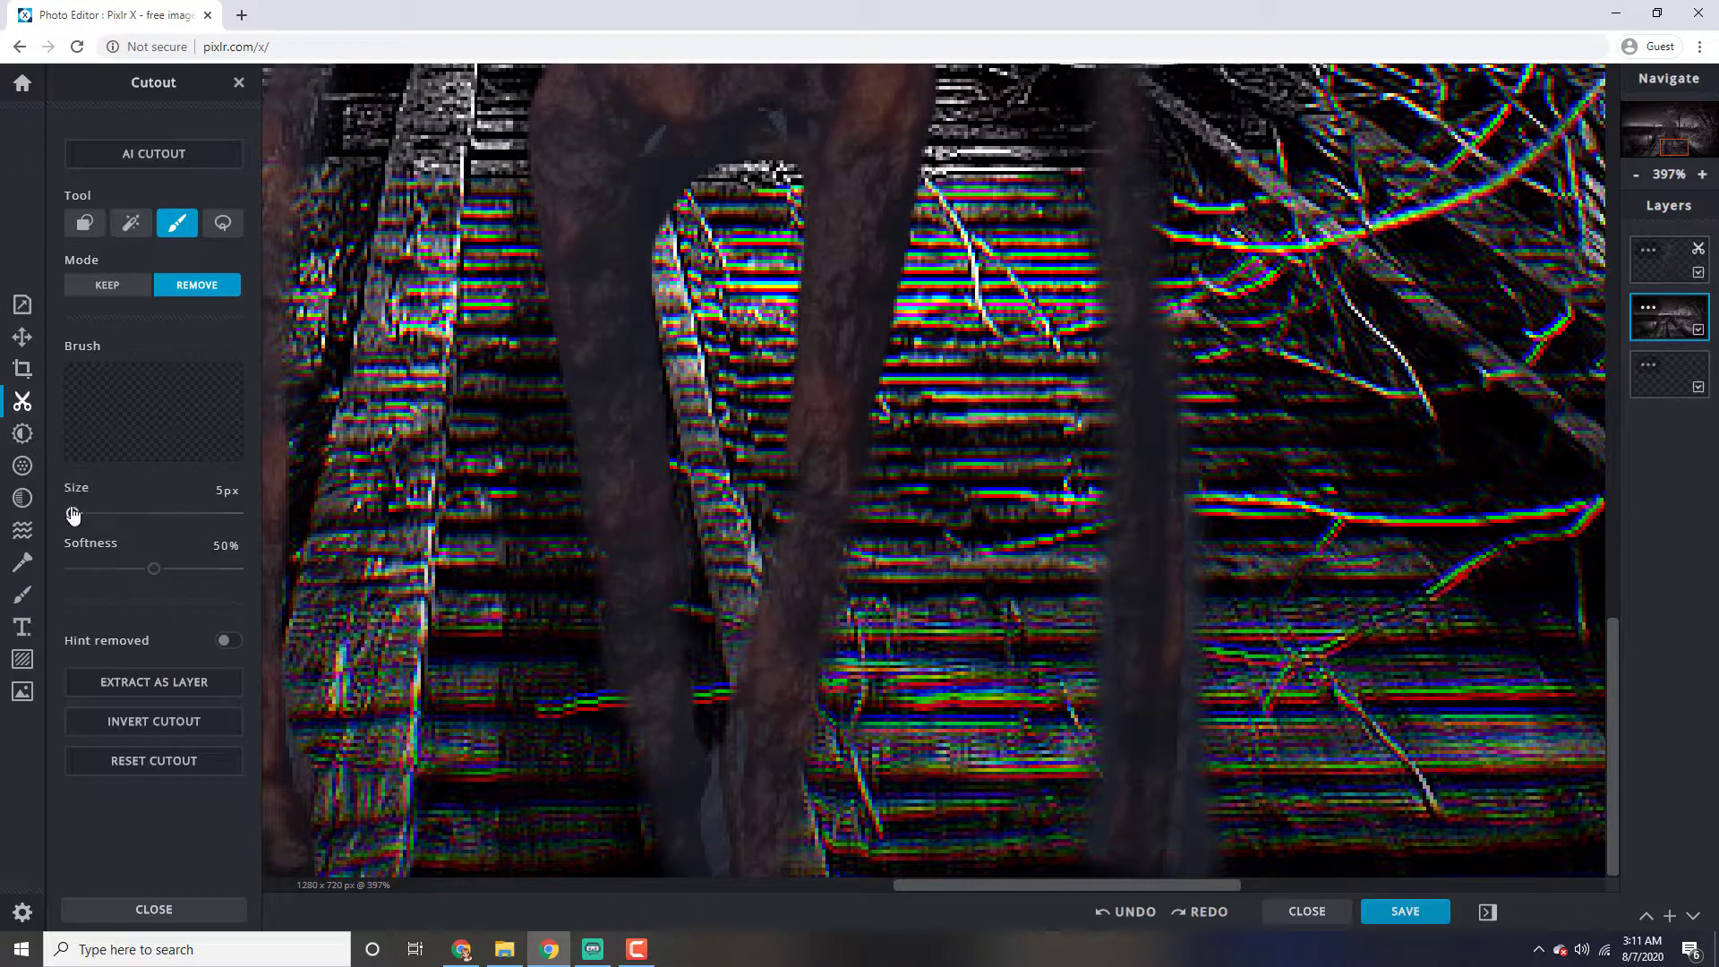
# Erase the remaining backdrop between the lower legs on the Siren Head layer with a 21 px Remove brush
pyautogui.moveTo(76, 516); pyautogui.dragTo(78, 514)
pyautogui.click(1669, 279)
pyautogui.moveTo(719, 797); pyautogui.dragTo(733, 854)
pyautogui.moveTo(718, 743); pyautogui.dragTo(721, 852)
pyautogui.click(1143, 912)
pyautogui.moveTo(722, 725); pyautogui.dragTo(716, 837)
pyautogui.click(108, 285)
pyautogui.click(197, 285)
pyautogui.moveTo(718, 740); pyautogui.dragTo(714, 851)
pyautogui.click(1120, 914)
pyautogui.click(1121, 915)
pyautogui.moveTo(713, 649)
pyautogui.mouseDown()
pyautogui.moveTo(720, 753)
pyautogui.moveTo(722, 721)
pyautogui.mouseUp()
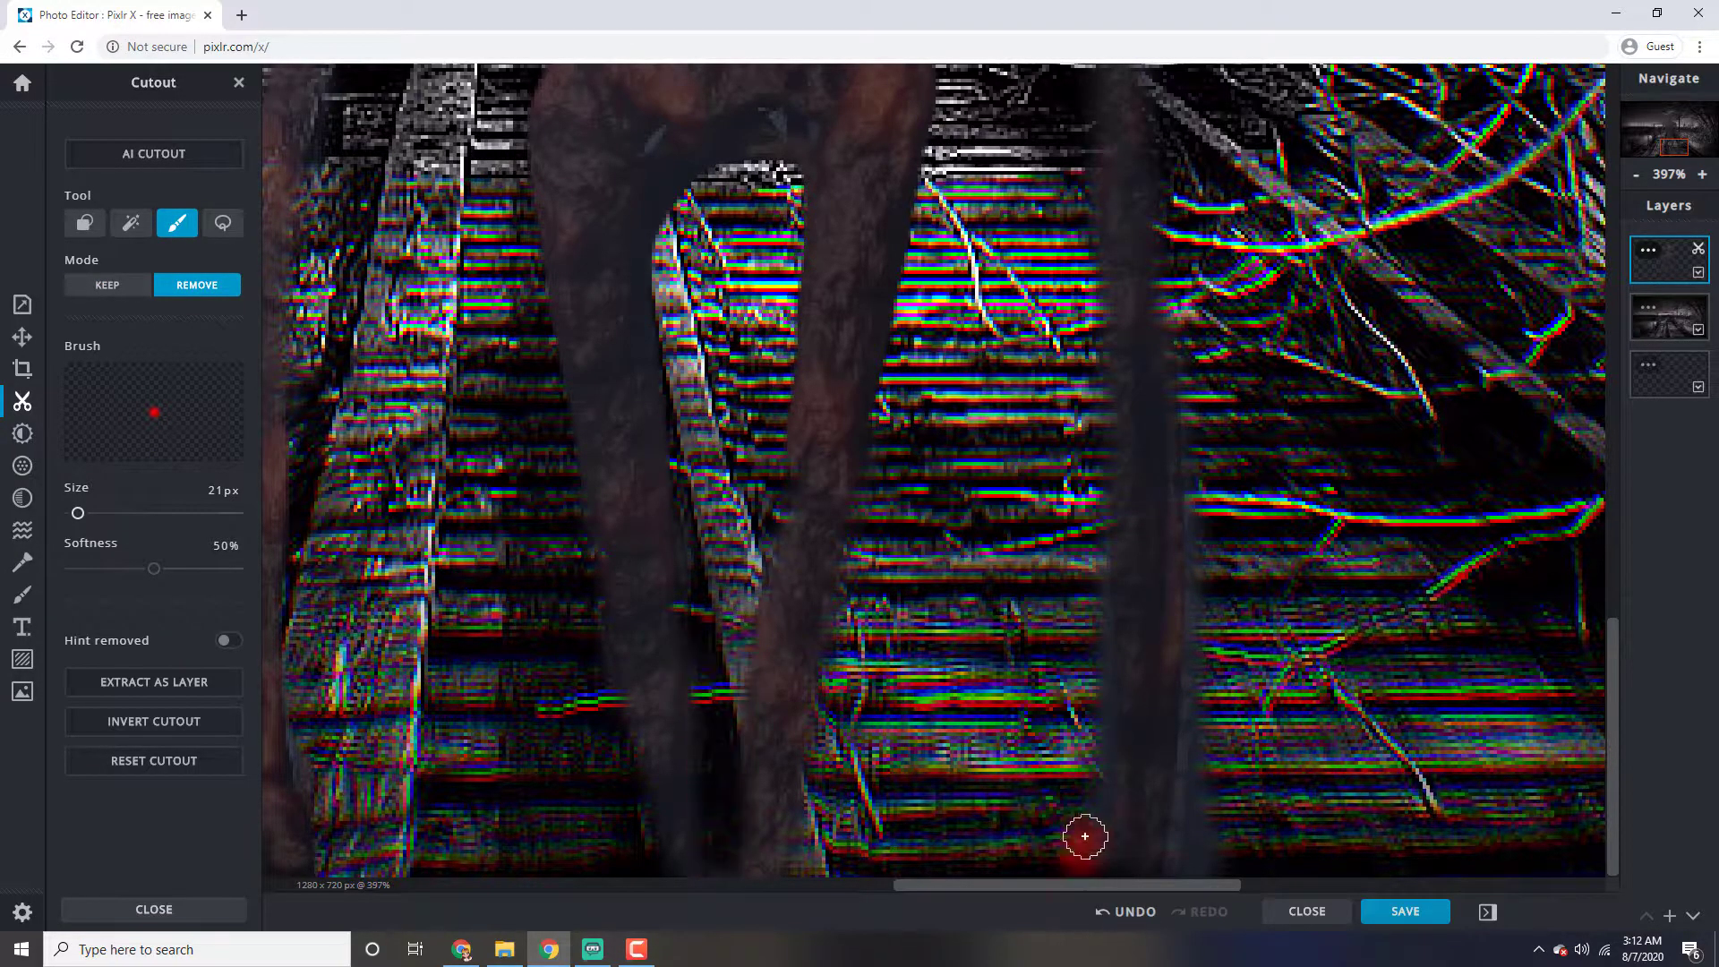
# Erase the foggy fringe along both sides of the right-hand forearm with the 21 px Remove brush
pyautogui.moveTo(1080, 854); pyautogui.dragTo(1094, 548)
pyautogui.moveTo(1195, 381)
pyautogui.mouseDown()
pyautogui.moveTo(1184, 898)
pyautogui.moveTo(1191, 832)
pyautogui.mouseUp()
pyautogui.scroll(-4, 1243, 375)
pyautogui.scroll(4, 1244, 375)
pyautogui.moveTo(1110, 493); pyautogui.dragTo(1139, 718)
# Paint back the over-erased part of the right-hand arm with the 21 px cutout brush in Keep mode
pyautogui.click(107, 284)
pyautogui.moveTo(1049, 488); pyautogui.dragTo(1110, 797)
pyautogui.scroll(4, 635, 564)
# Erase the pale backdrop patches in the right-hand lower ribs and middle of the torso with an 8 px Remove brush
pyautogui.click(186, 287)
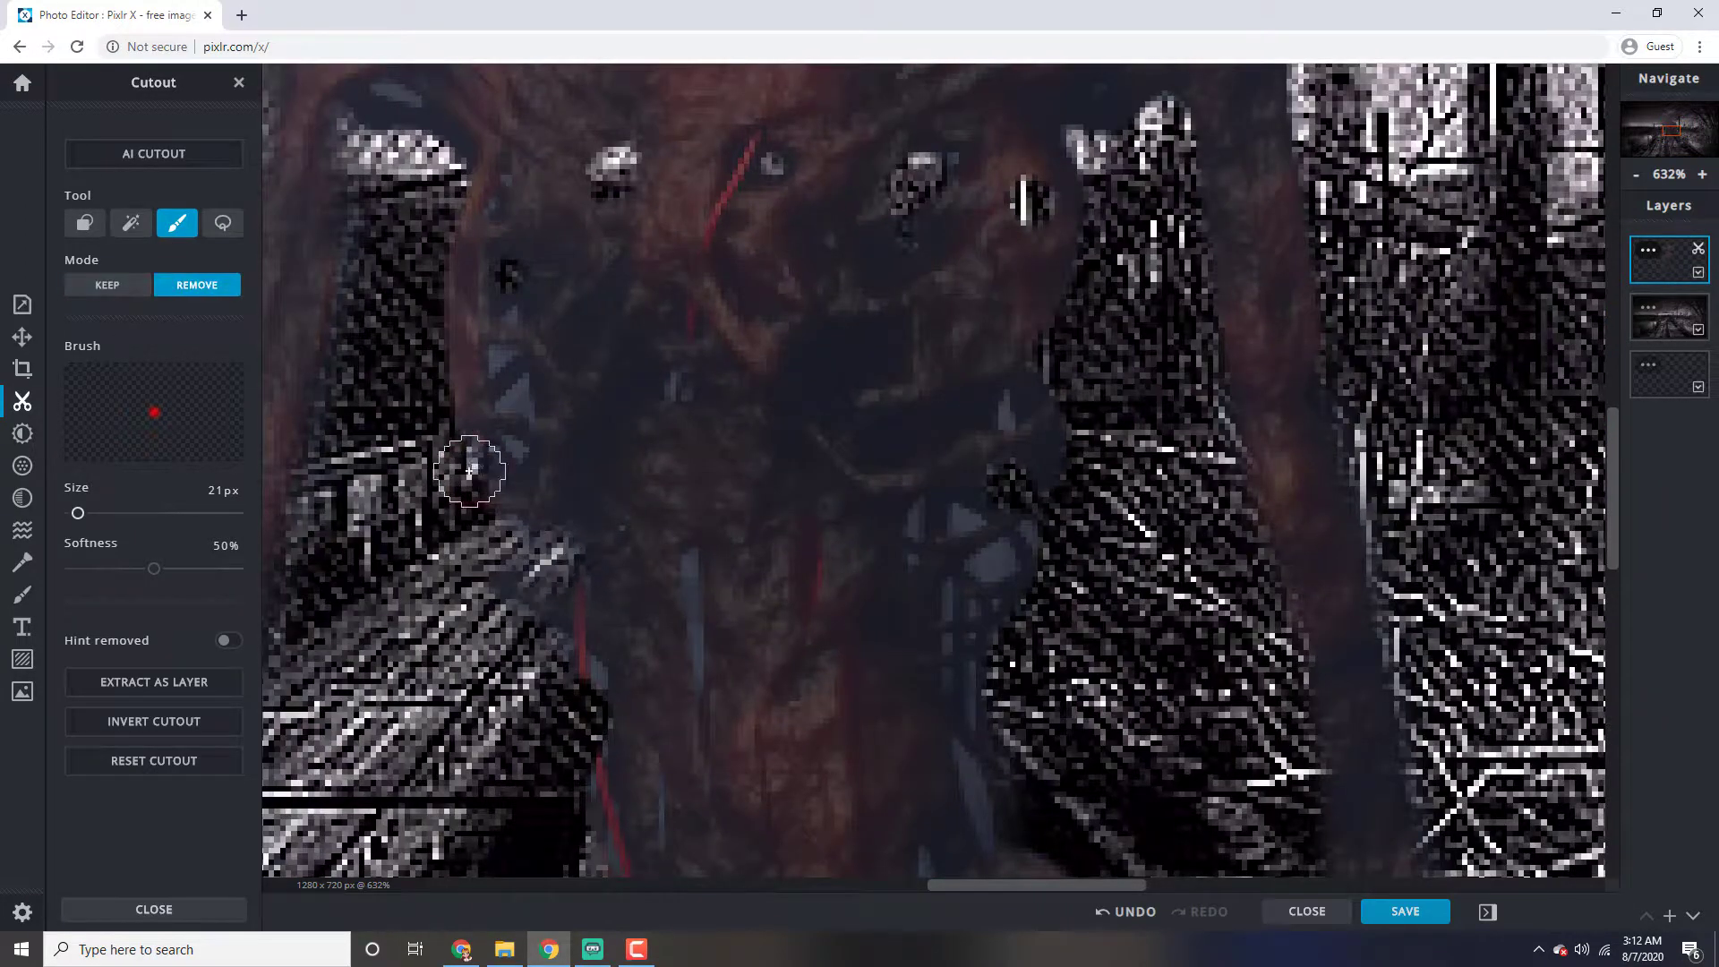
pyautogui.scroll(2, 413, 486)
pyautogui.moveTo(78, 514); pyautogui.dragTo(74, 513)
pyautogui.moveTo(1013, 534); pyautogui.dragTo(1016, 535)
pyautogui.moveTo(1057, 580); pyautogui.dragTo(1039, 609)
pyautogui.moveTo(1090, 540); pyautogui.dragTo(1105, 558)
pyautogui.moveTo(942, 519); pyautogui.dragTo(932, 548)
pyautogui.moveTo(624, 587); pyautogui.dragTo(639, 736)
# Erase the small backdrop patches in the upper torso and left-hand ribs with the 8 px Remove brush
pyautogui.moveTo(1068, 361); pyautogui.dragTo(1070, 391)
pyautogui.moveTo(613, 340); pyautogui.dragTo(600, 355)
pyautogui.moveTo(366, 426); pyautogui.dragTo(379, 439)
pyautogui.moveTo(374, 366); pyautogui.dragTo(392, 376)
pyautogui.click(377, 243)
# Erase the remaining backdrop patches around the waist and under the left-hand shoulder with the 8 px Remove brush
pyautogui.moveTo(361, 648); pyautogui.dragTo(497, 763)
pyautogui.scroll(-3, 510, 743)
pyautogui.scroll(3, 806, 779)
pyautogui.moveTo(839, 860); pyautogui.dragTo(805, 731)
pyautogui.moveTo(787, 632); pyautogui.dragTo(788, 603)
pyautogui.scroll(-10, 787, 603)
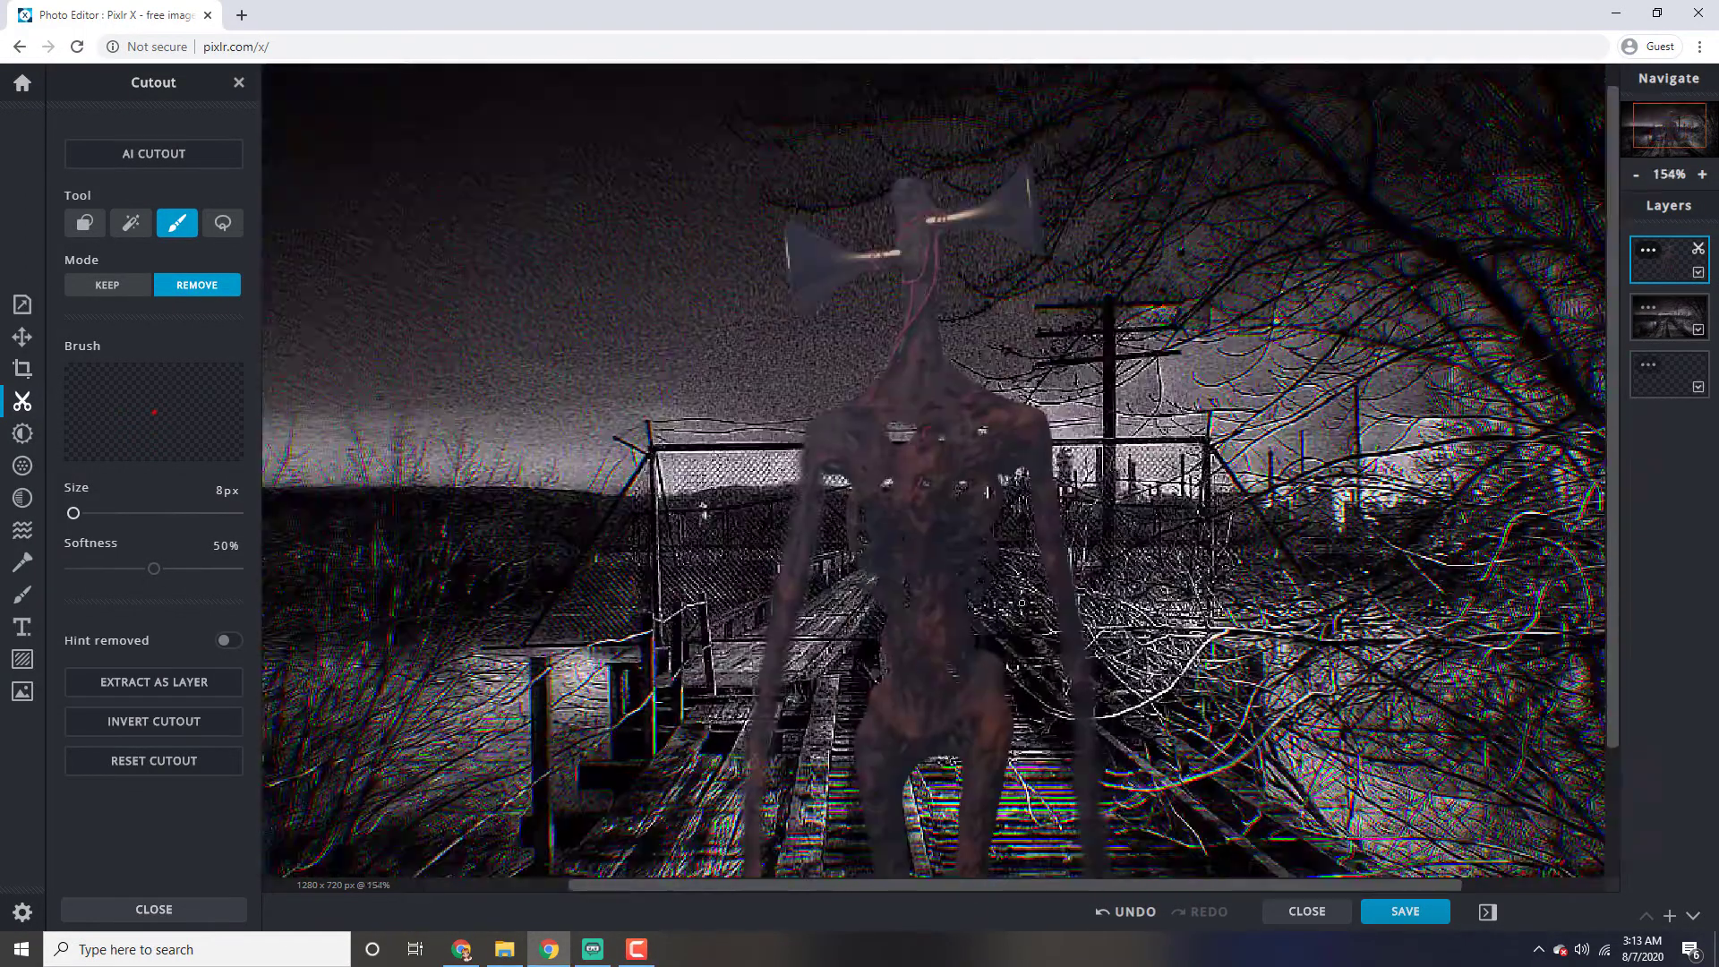
pyautogui.scroll(4, 1019, 450)
pyautogui.scroll(4, 1019, 450)
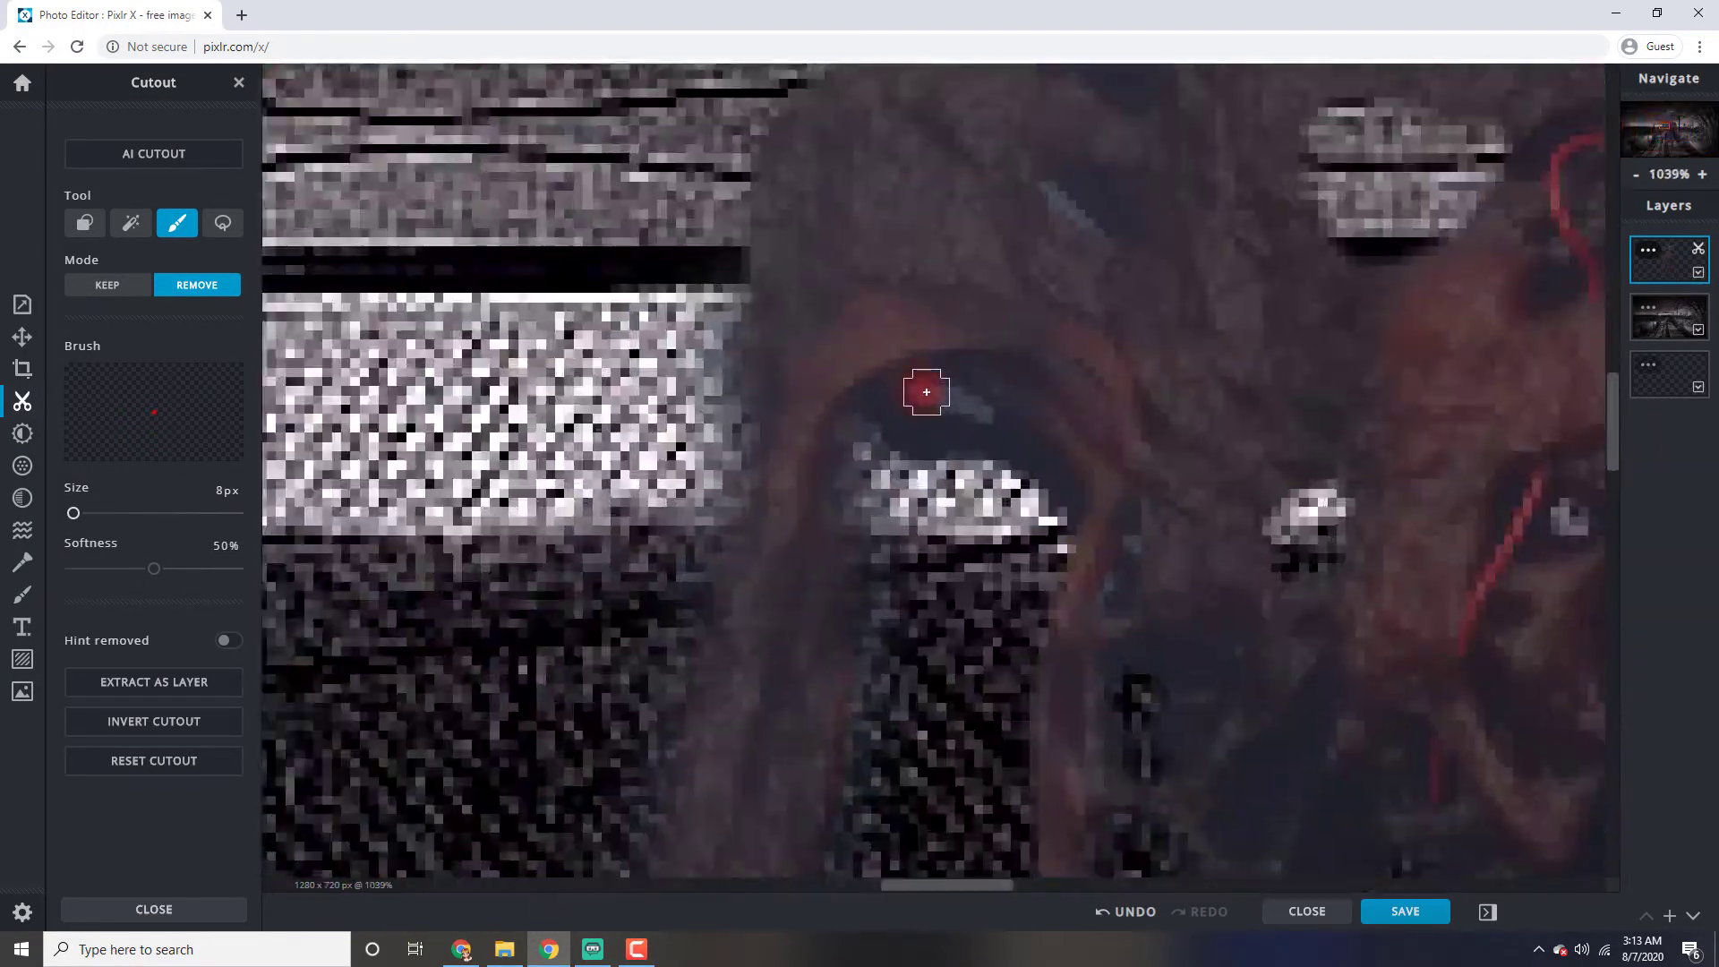
# Examine the cut-out figure against the background, both close up and at full-canvas view, for leftover backdrop
pyautogui.scroll(-2, 905, 564)
pyautogui.scroll(-4, 904, 564)
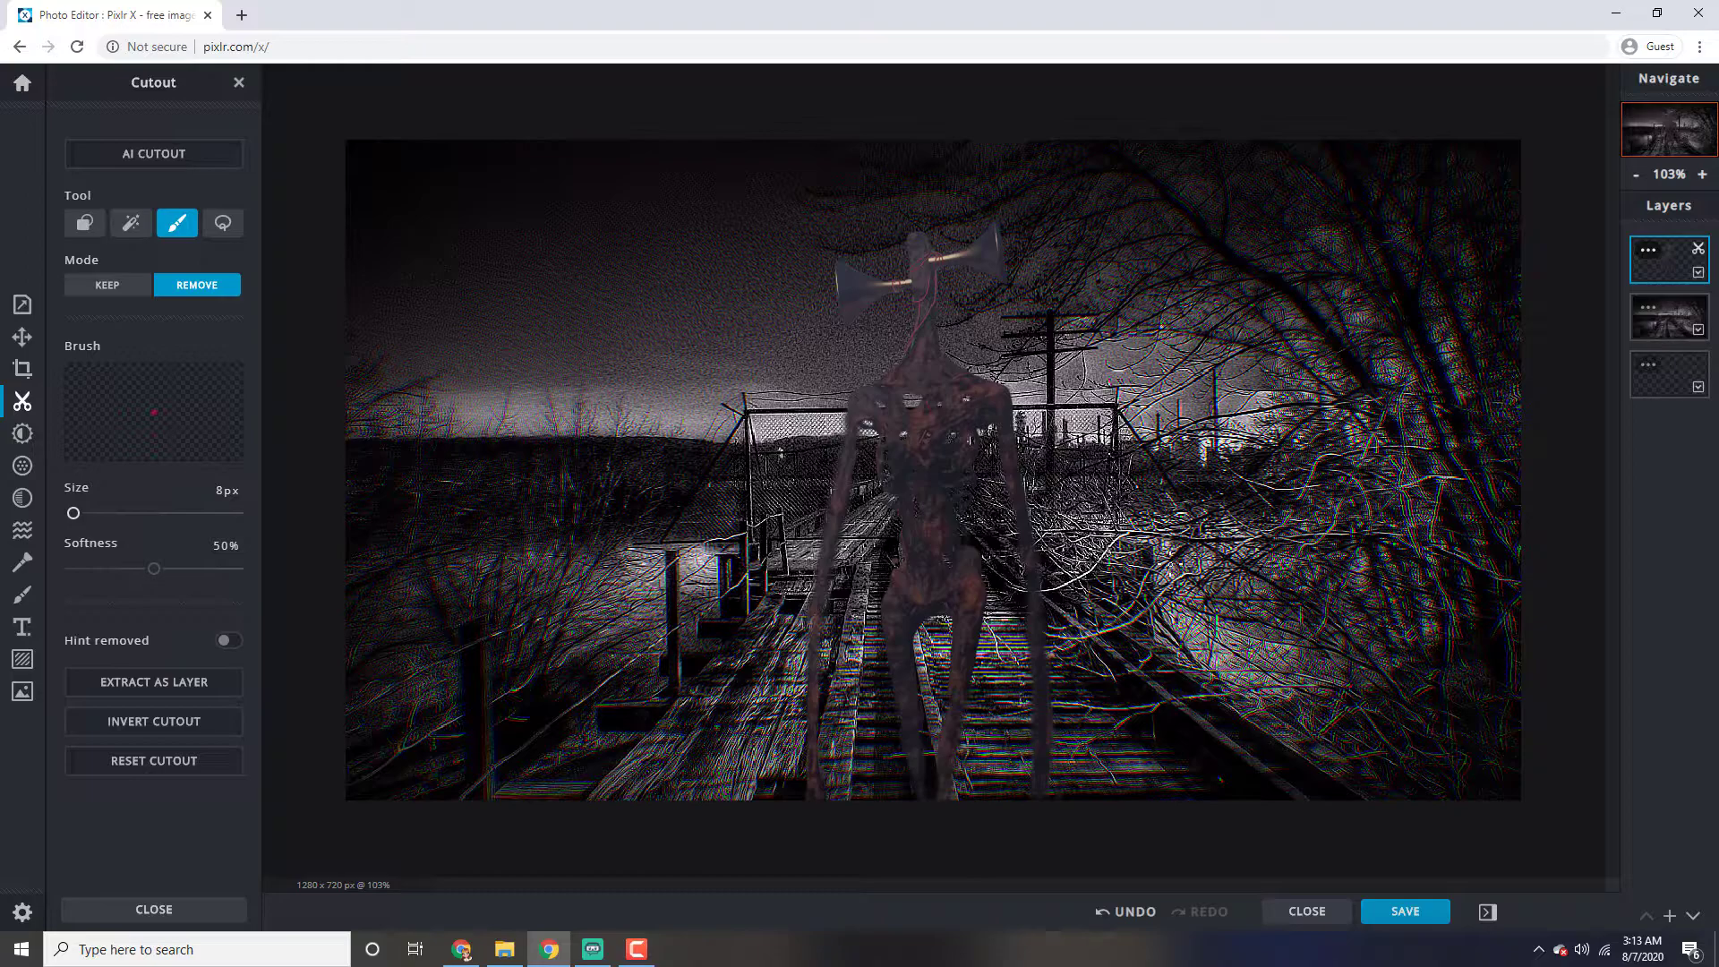
pyautogui.scroll(-5, 1042, 505)
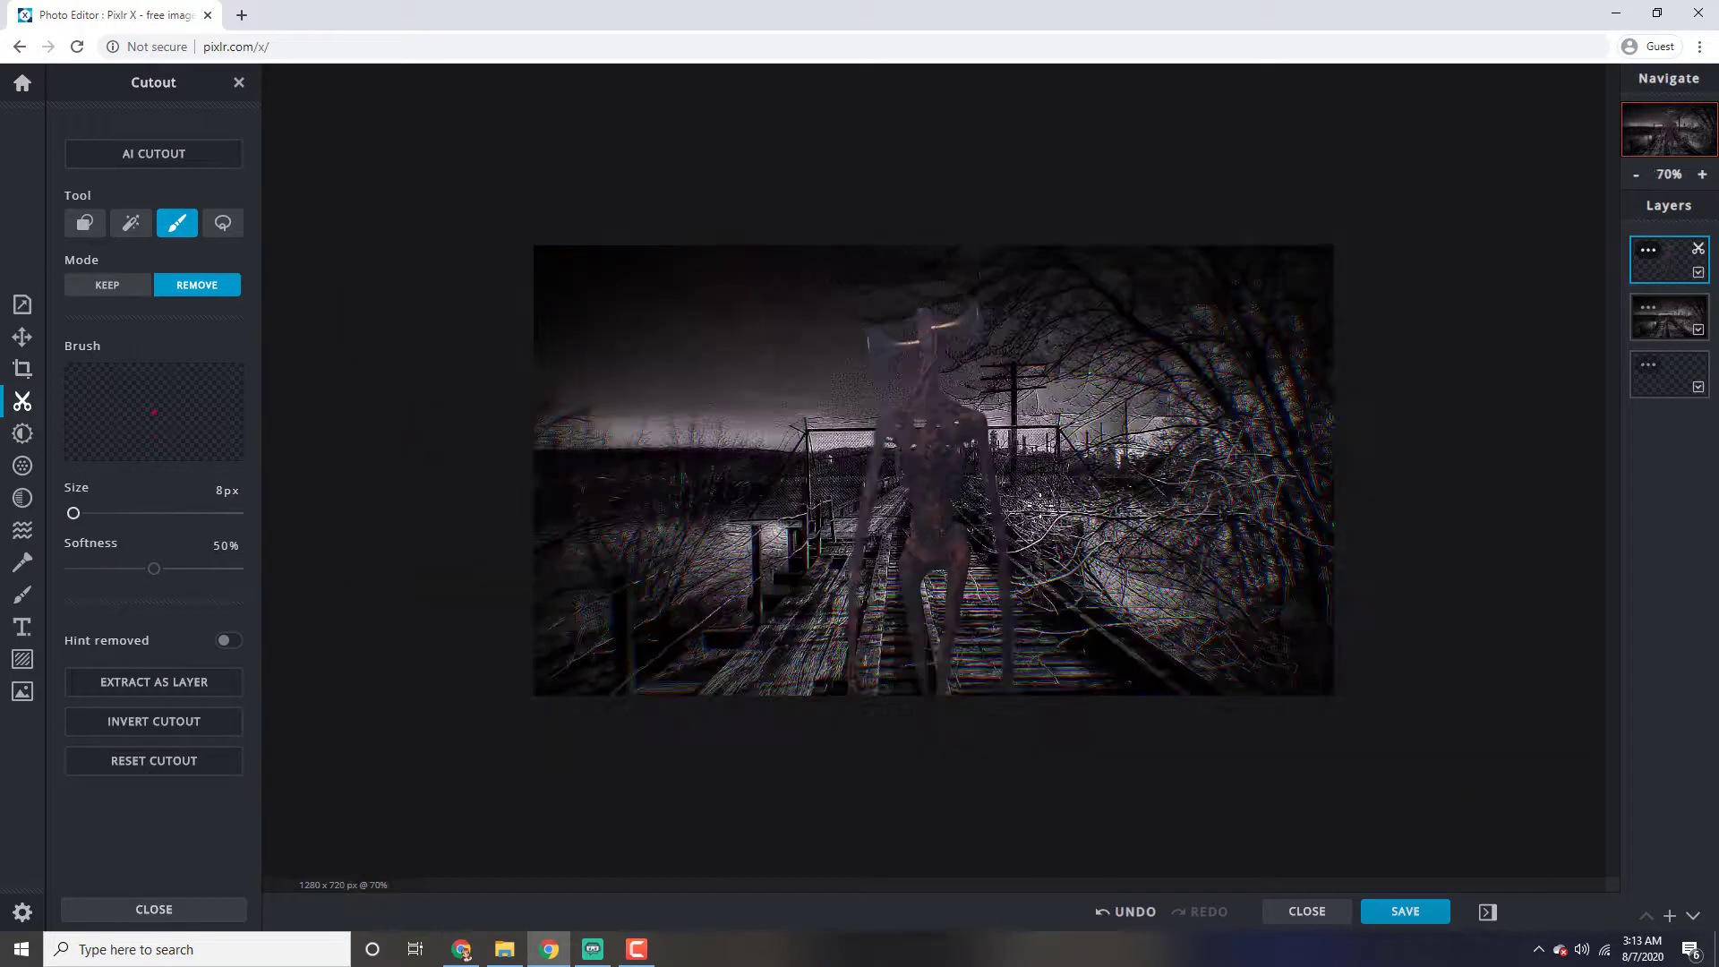
pyautogui.scroll(-1, 1042, 504)
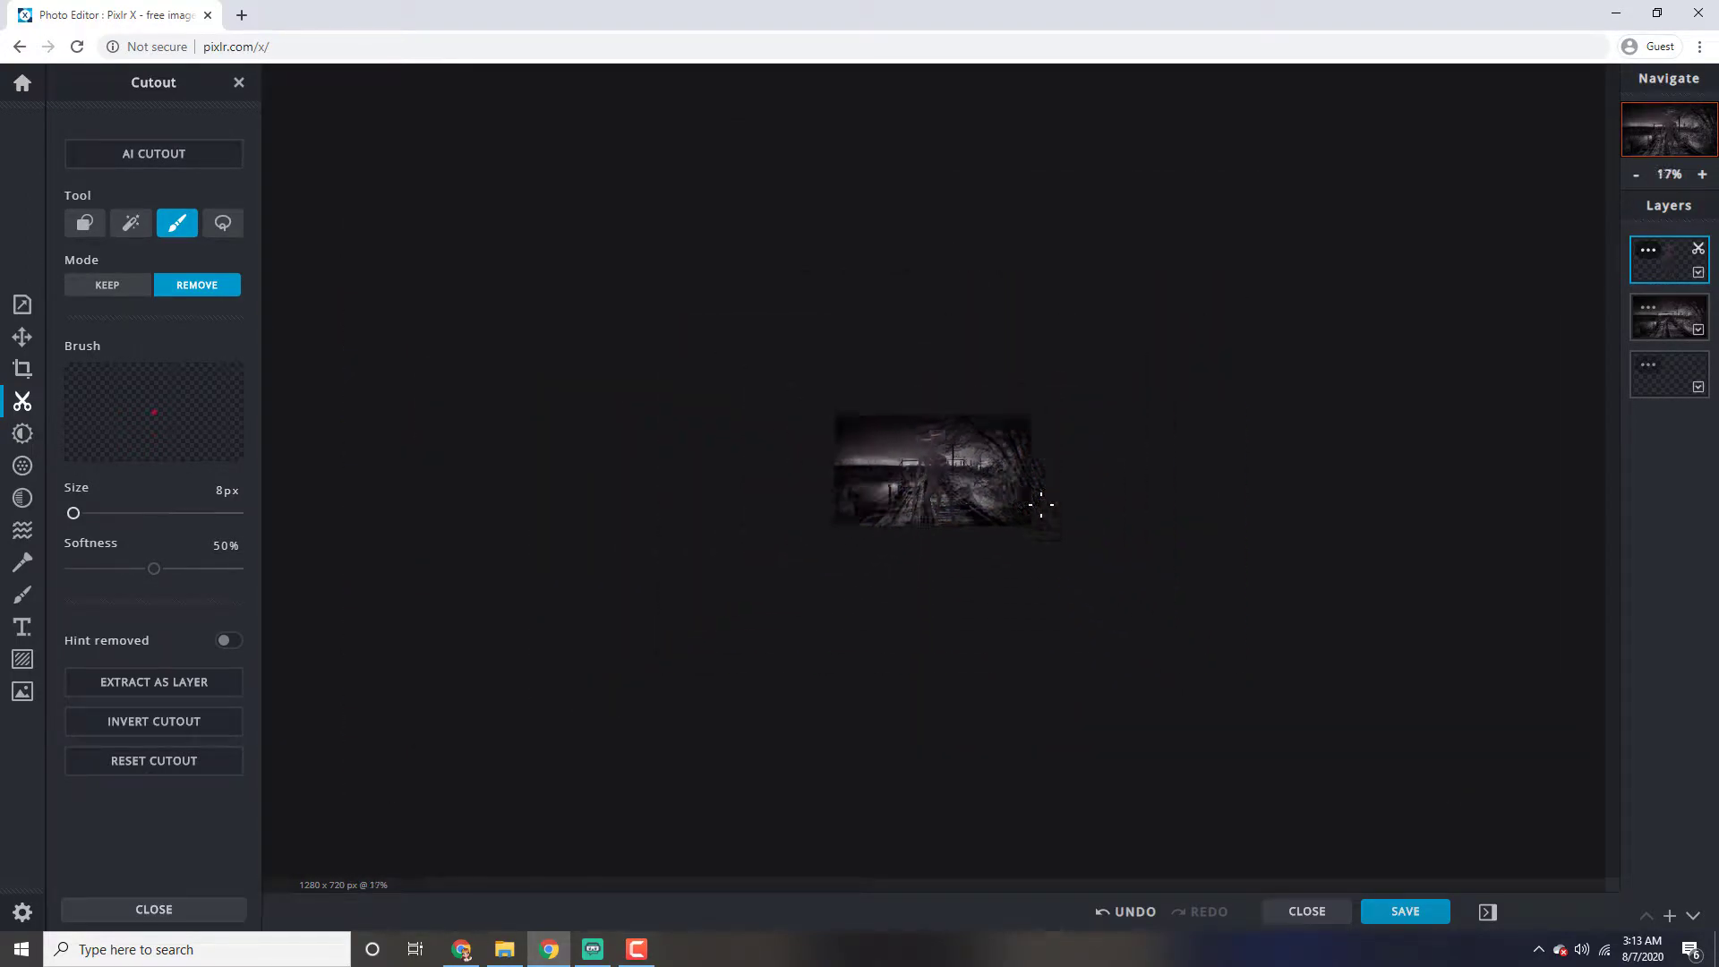
pyautogui.scroll(5, 1041, 505)
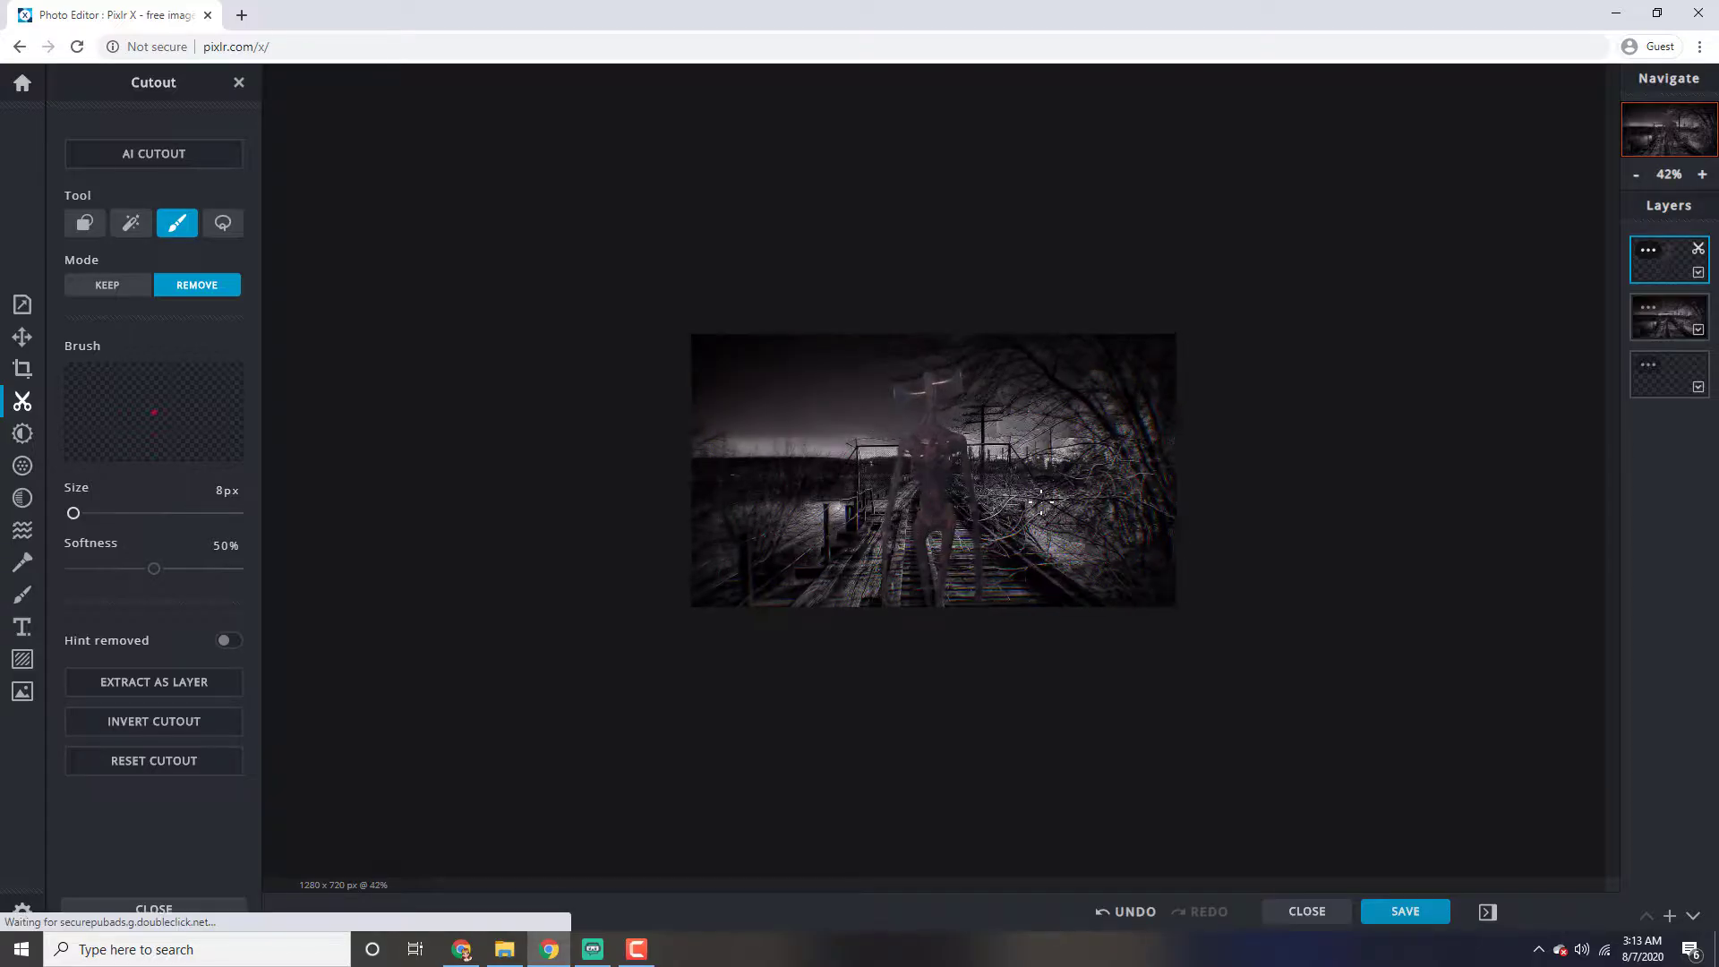
pyautogui.scroll(8, 985, 496)
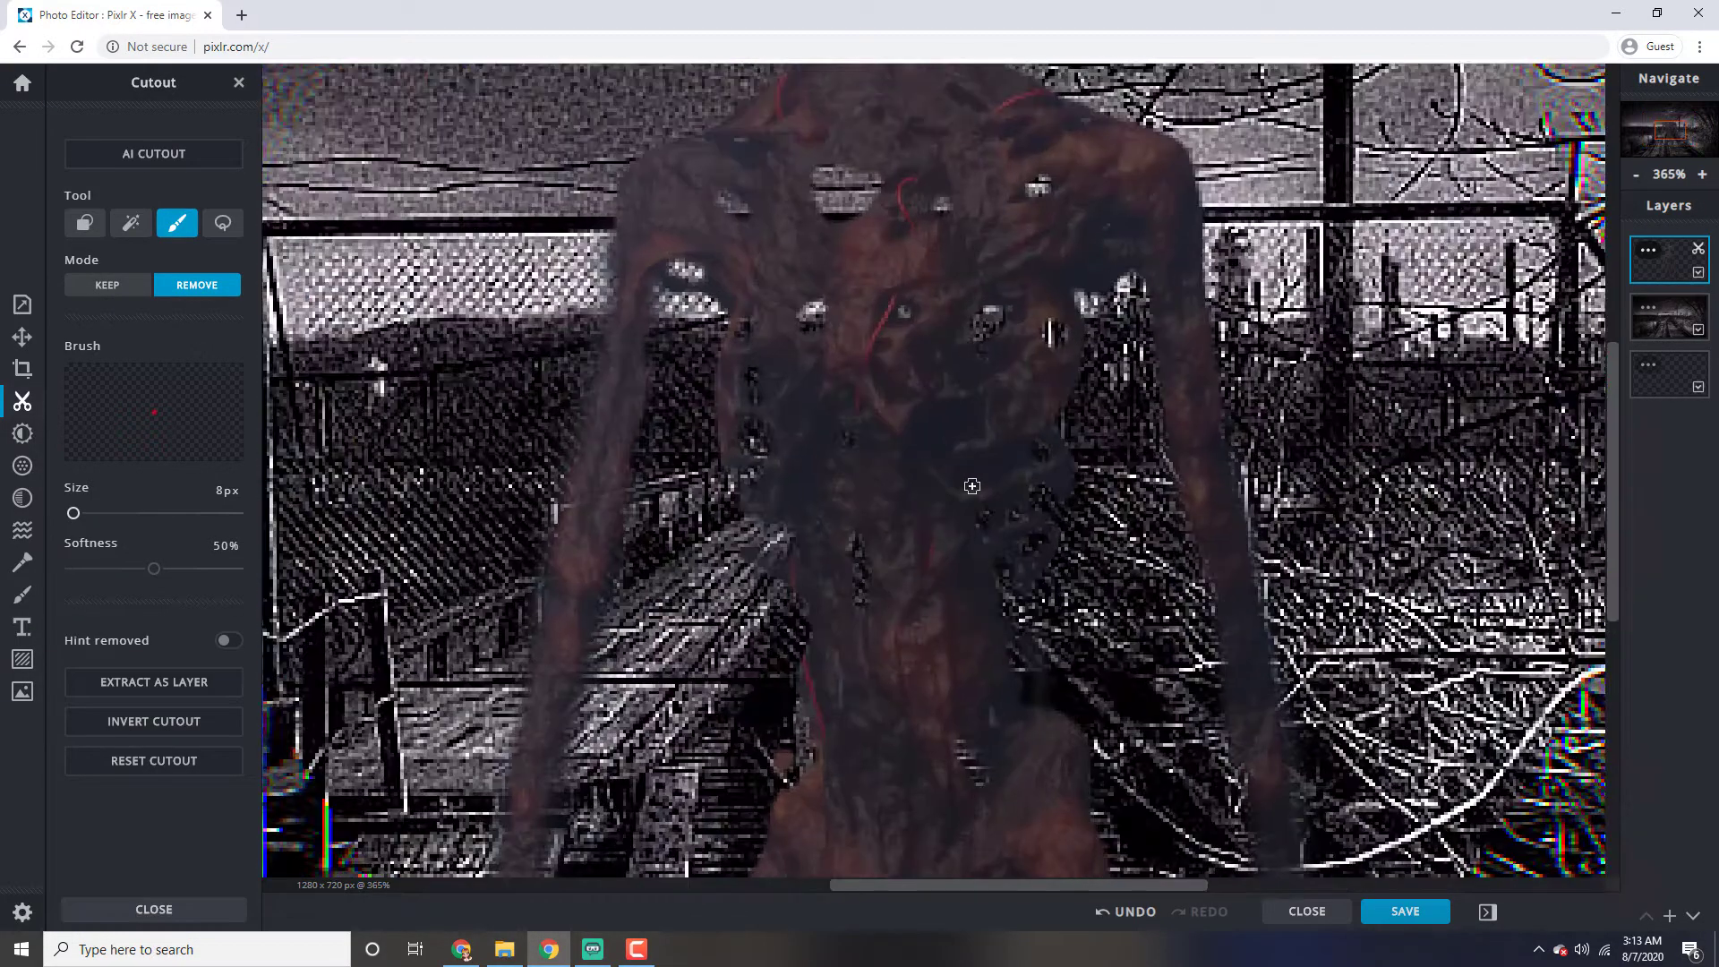
pyautogui.scroll(-6, 1002, 591)
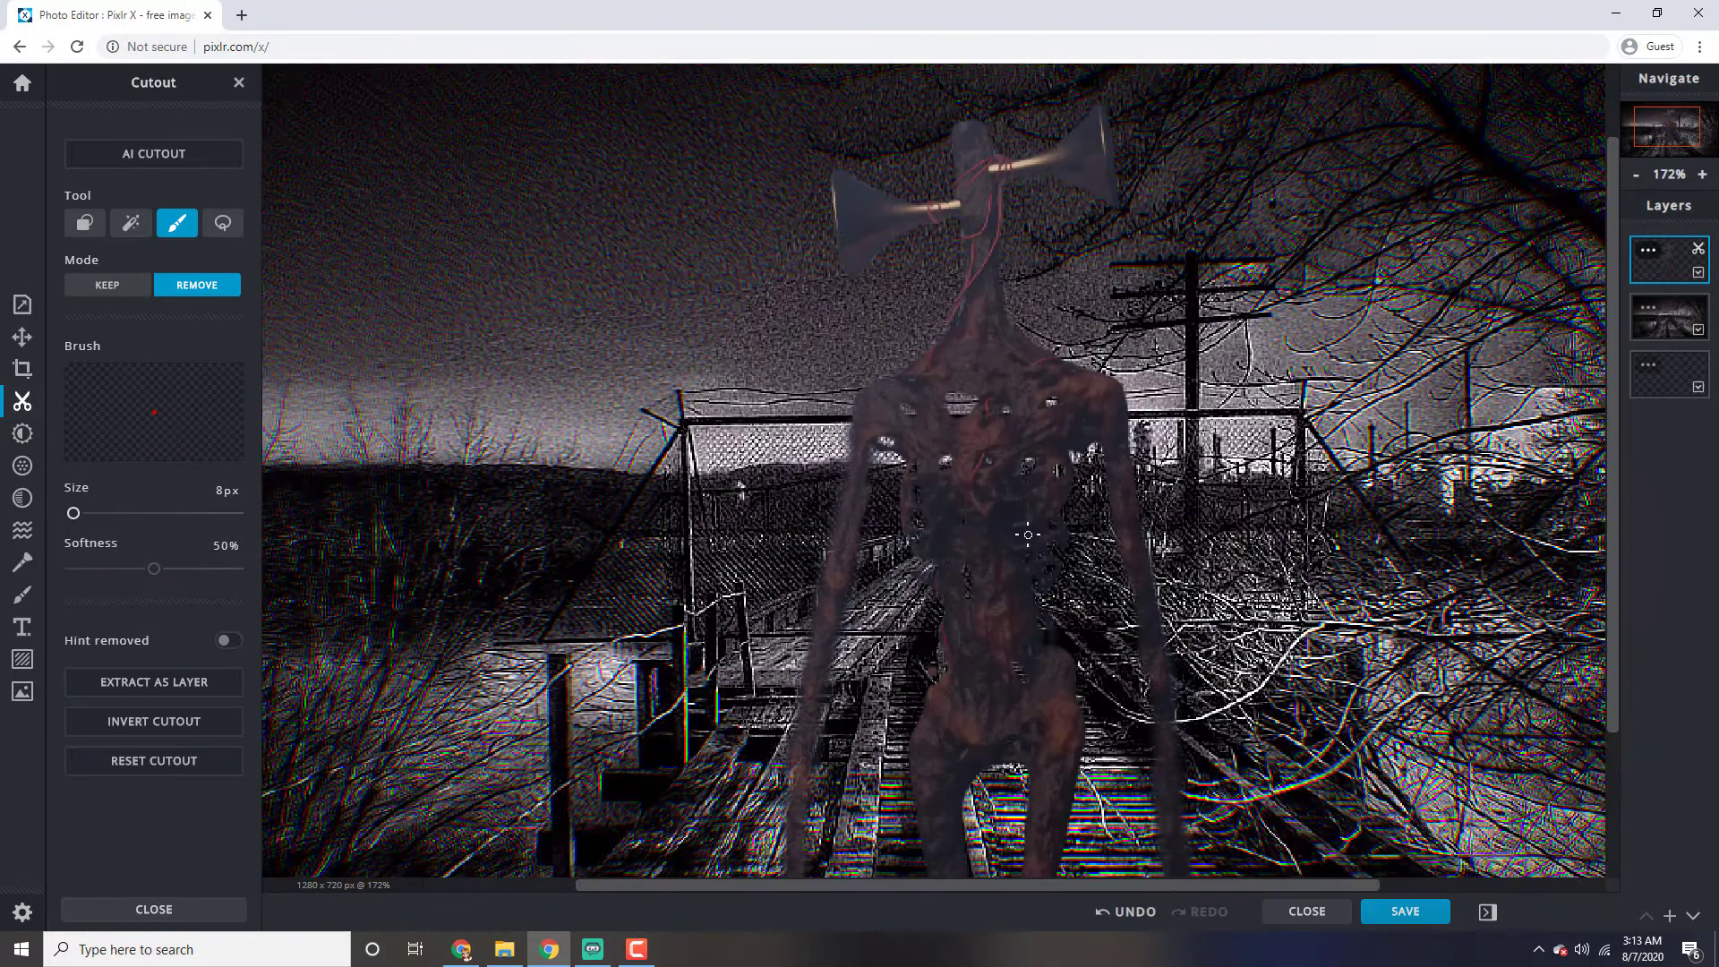
pyautogui.scroll(-2, 1031, 524)
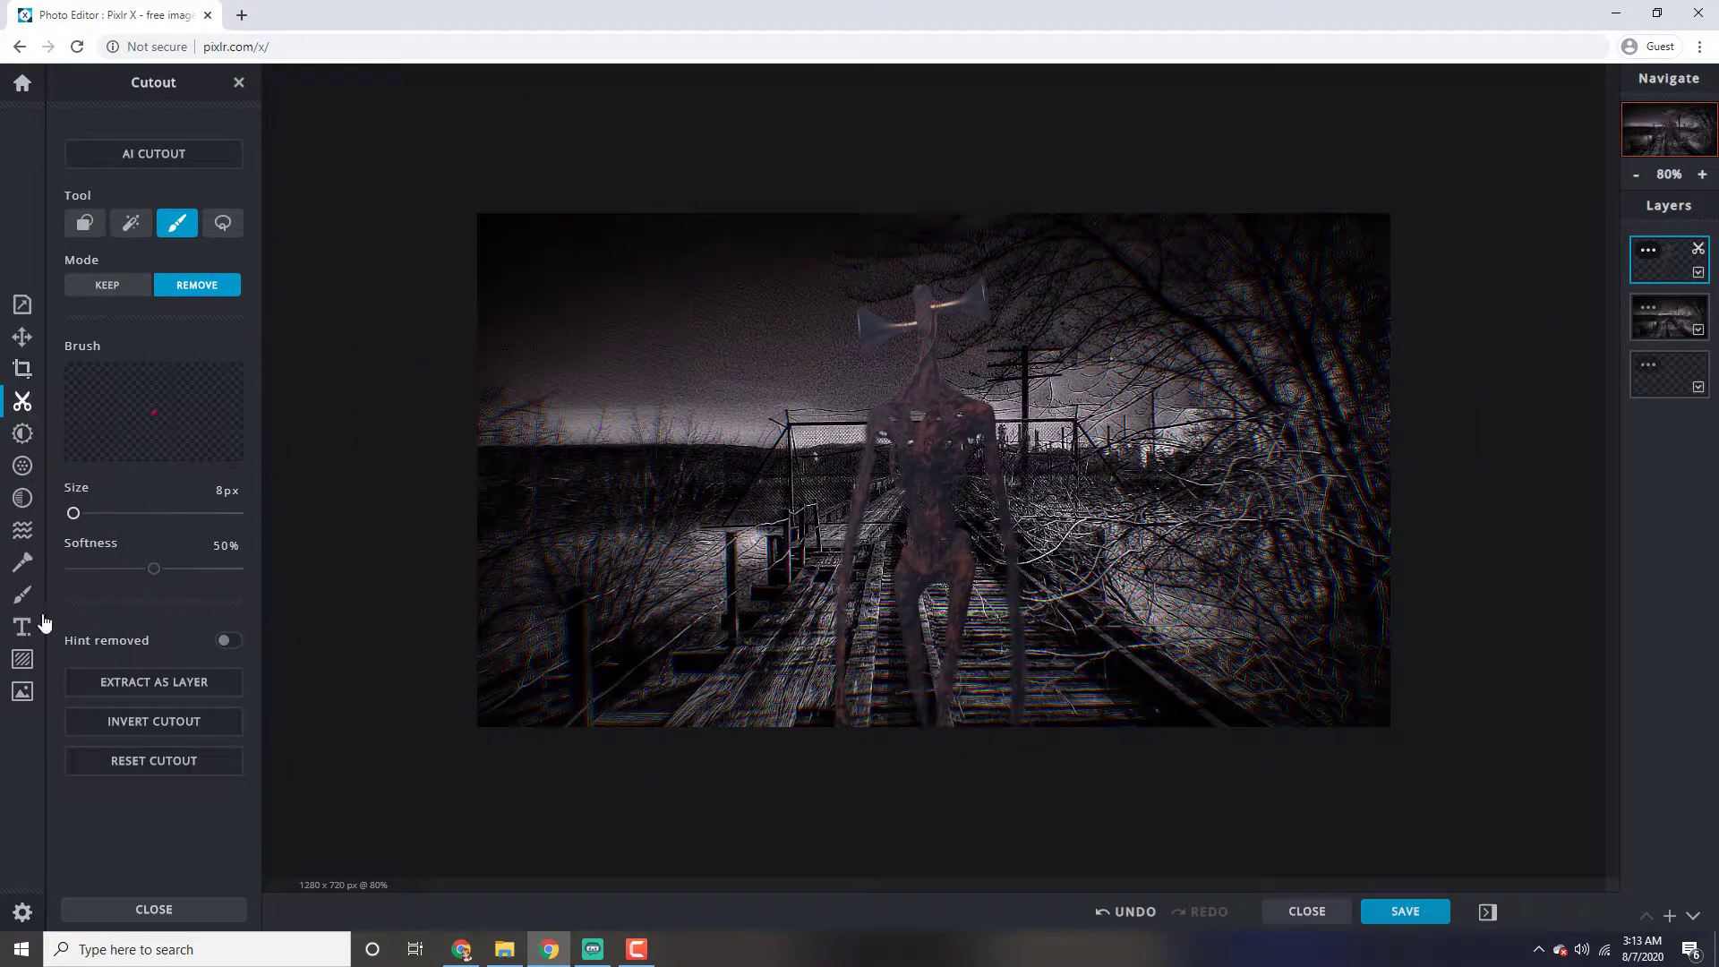
# Add a new text layer and replace its placeholder wording with "Siren Head"
pyautogui.click(20, 631)
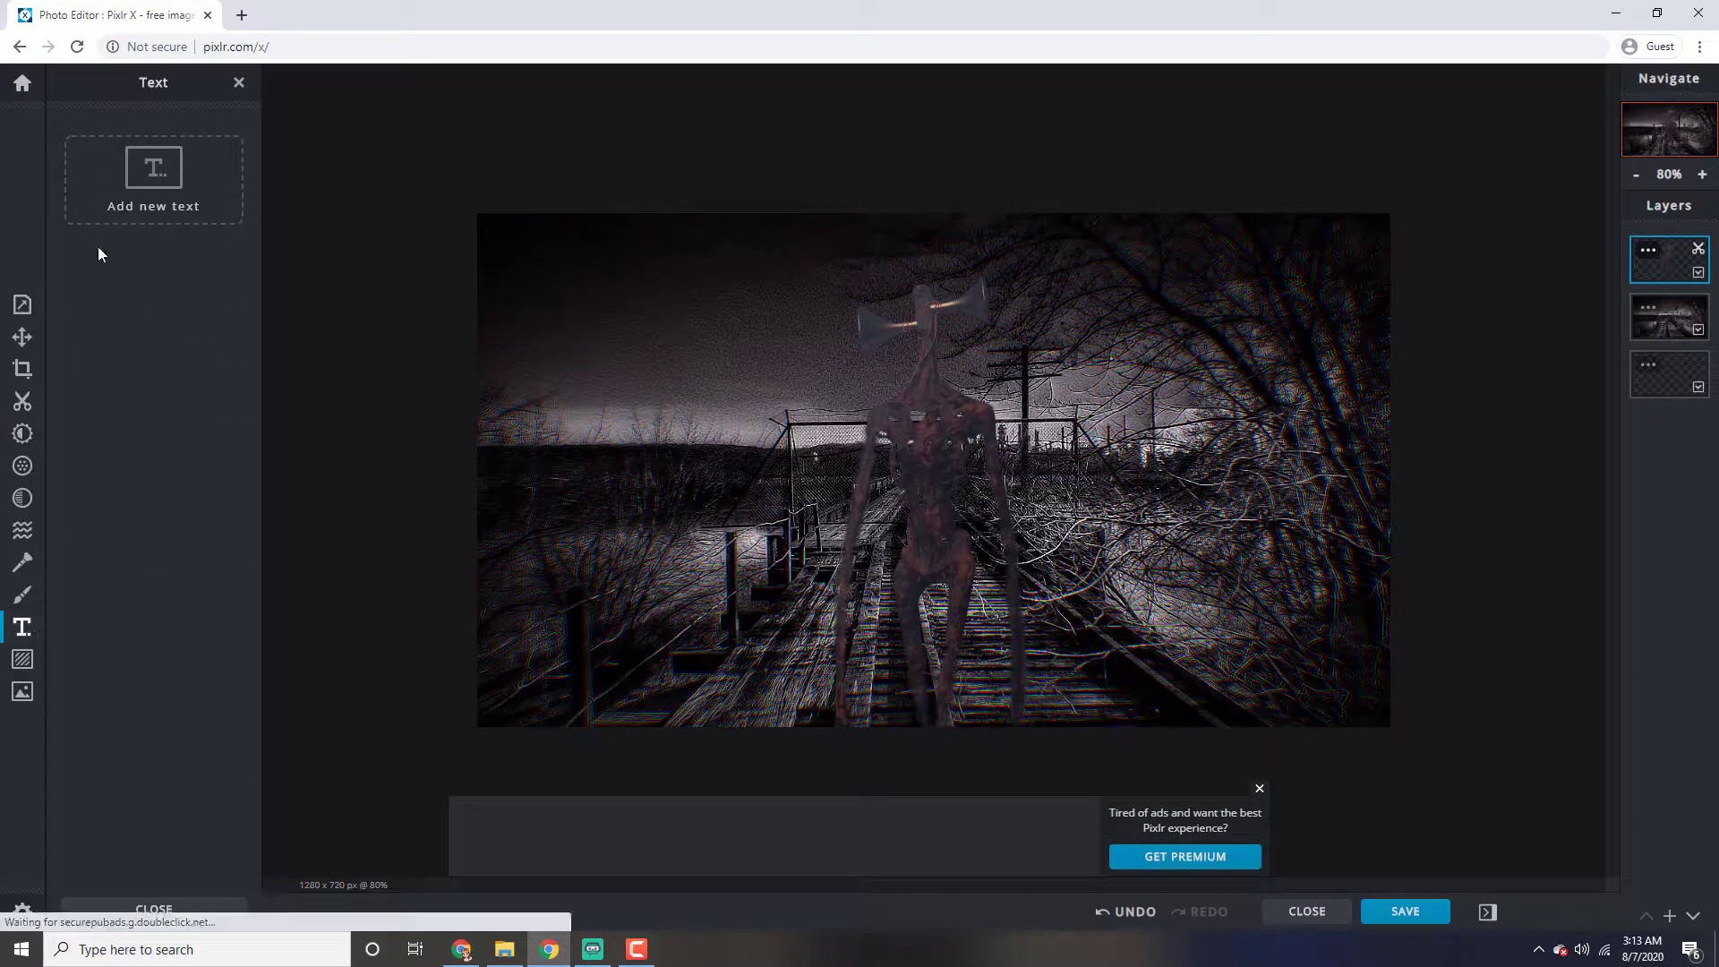
pyautogui.click(125, 181)
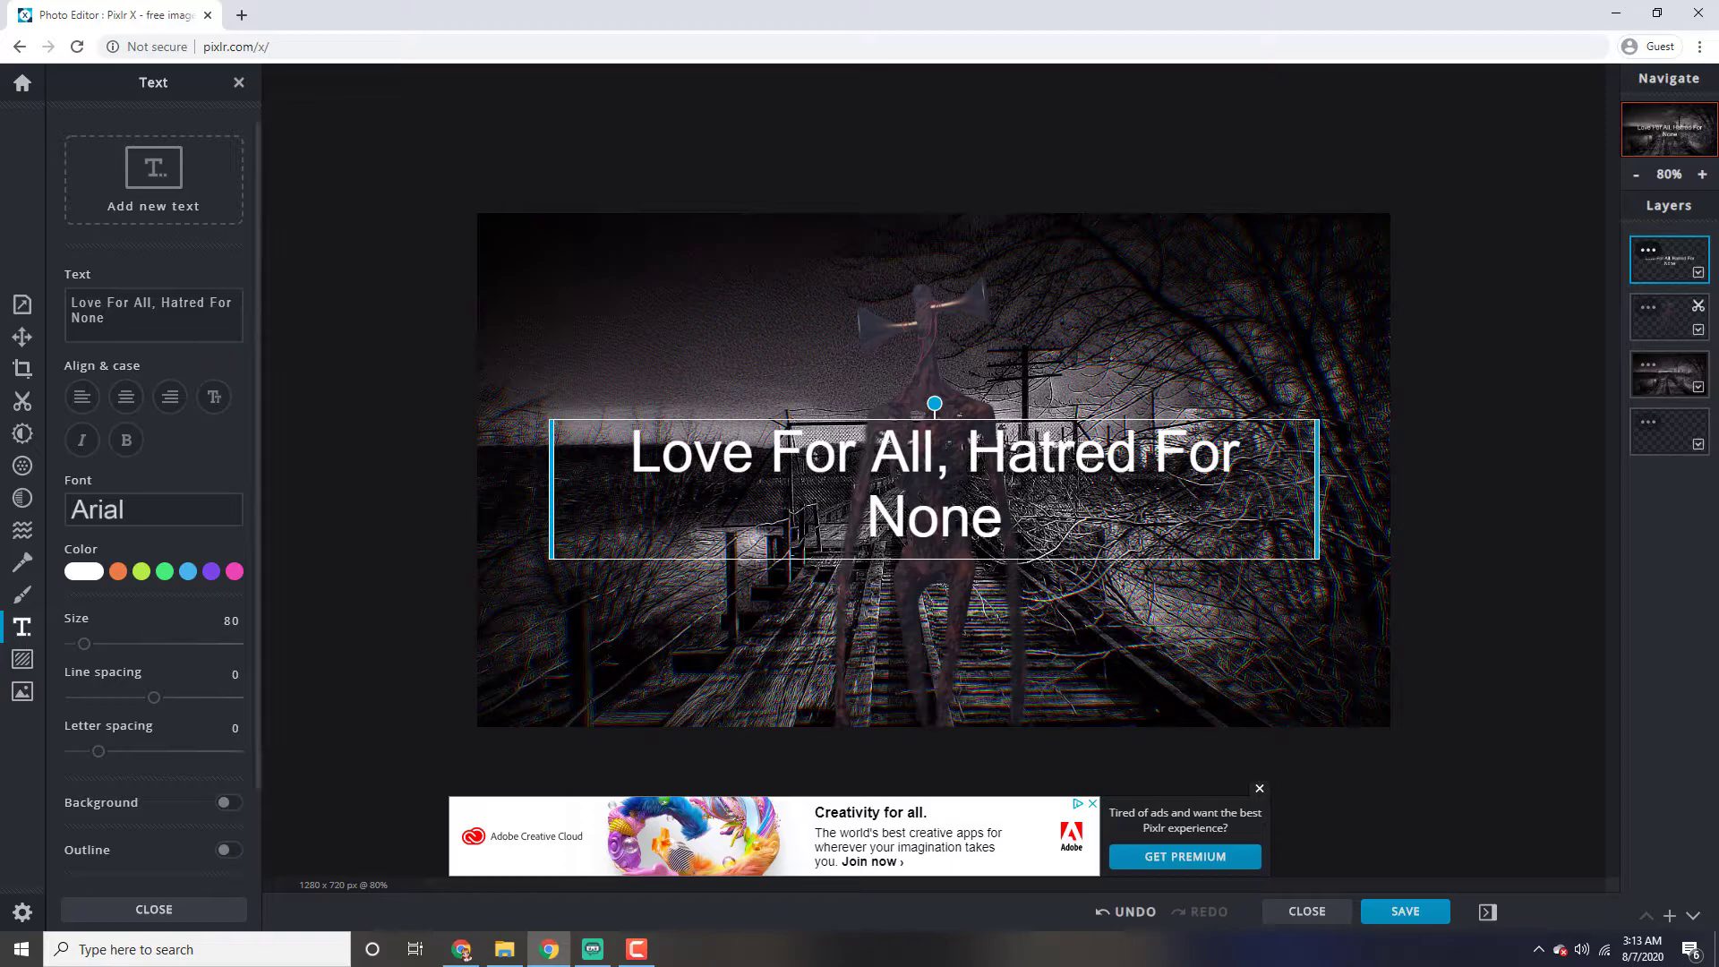
pyautogui.moveTo(130, 322); pyautogui.dragTo(5, 276)
pyautogui.press('BackSpace')
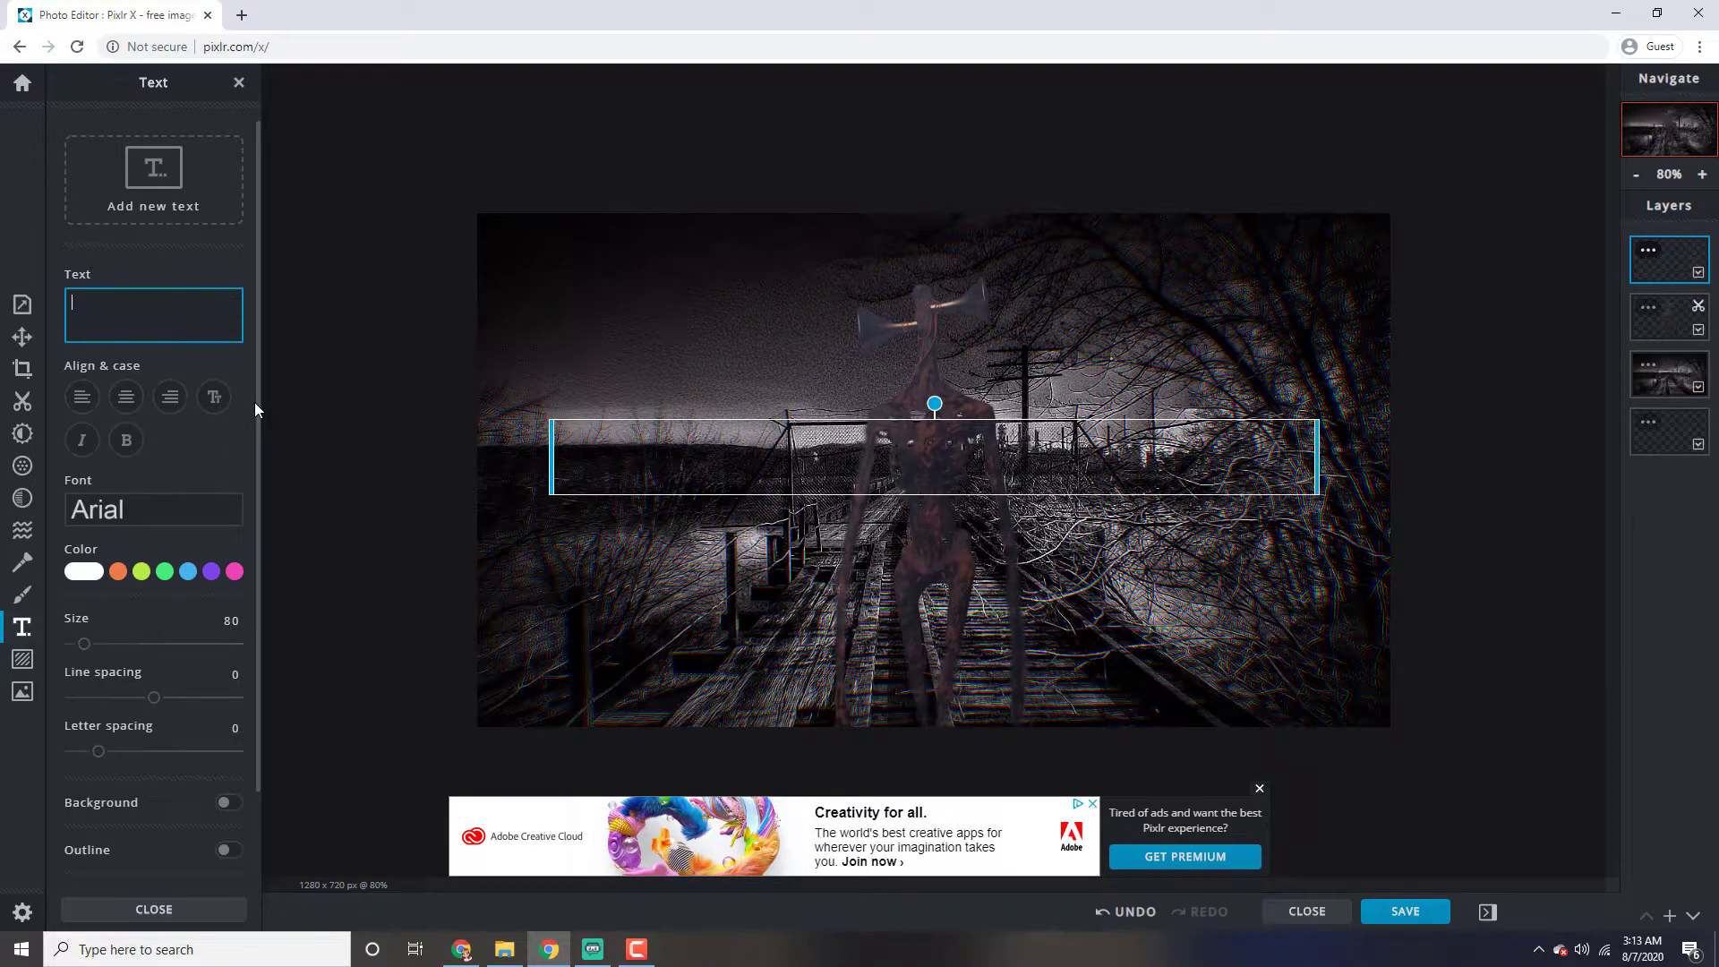
pyautogui.write('S')
pyautogui.press('BackSpace')
pyautogui.write('Siren ')
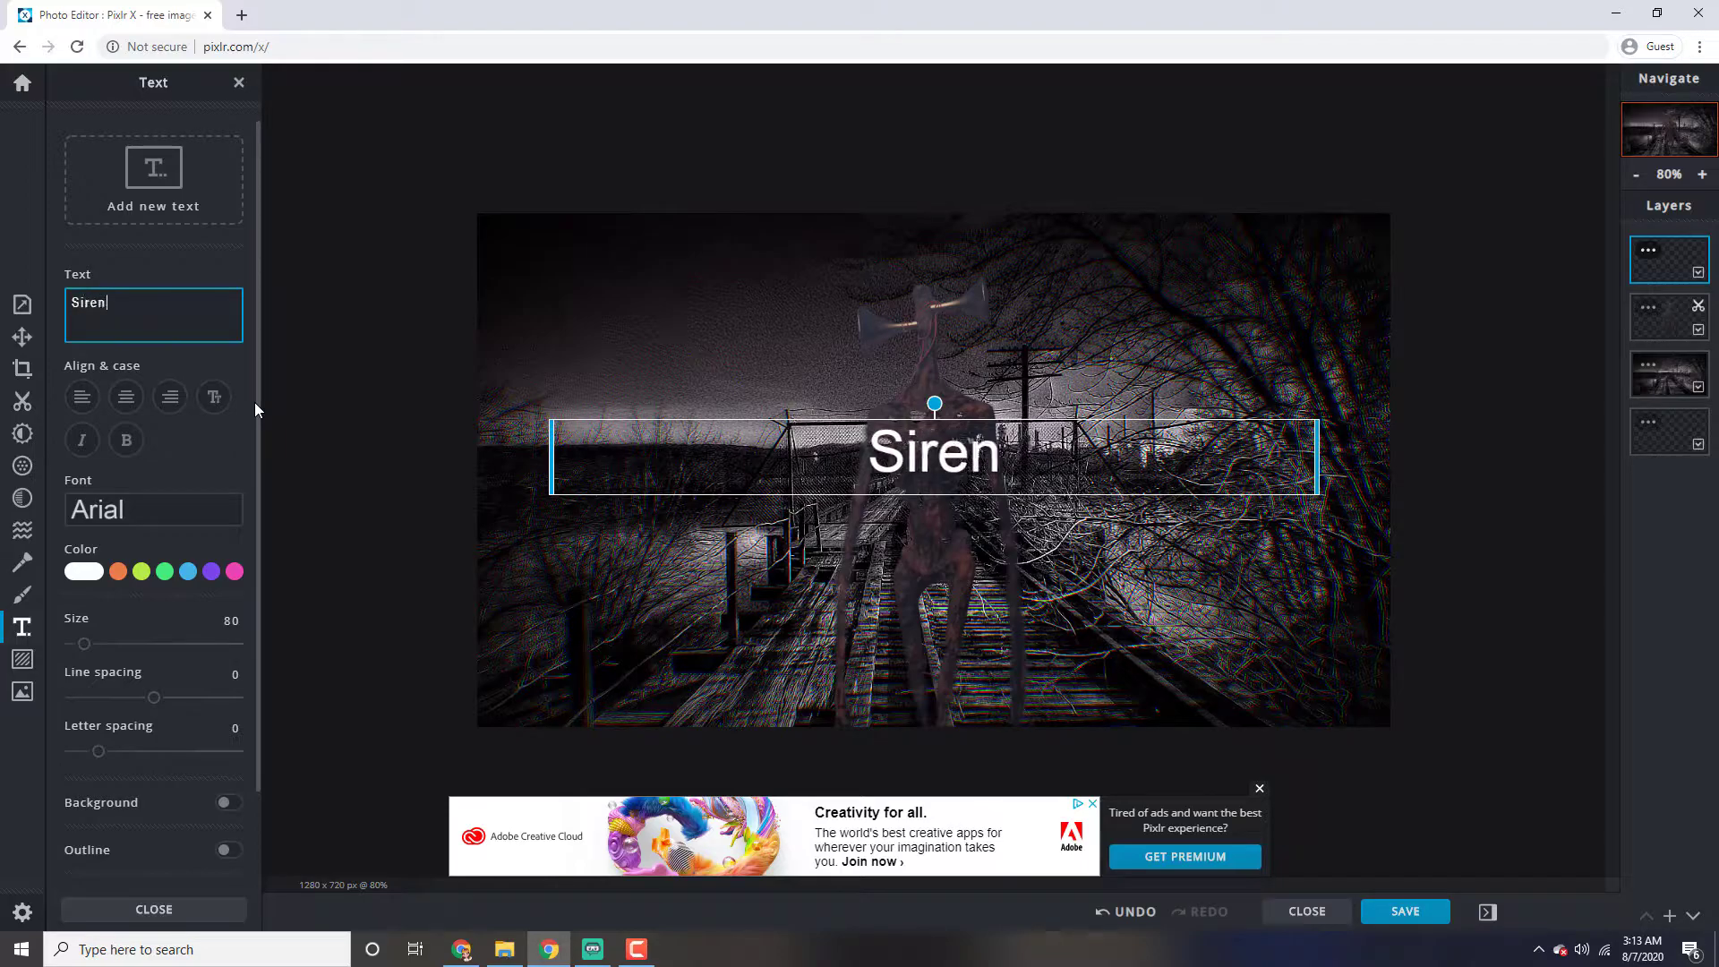
pyautogui.write('Head')
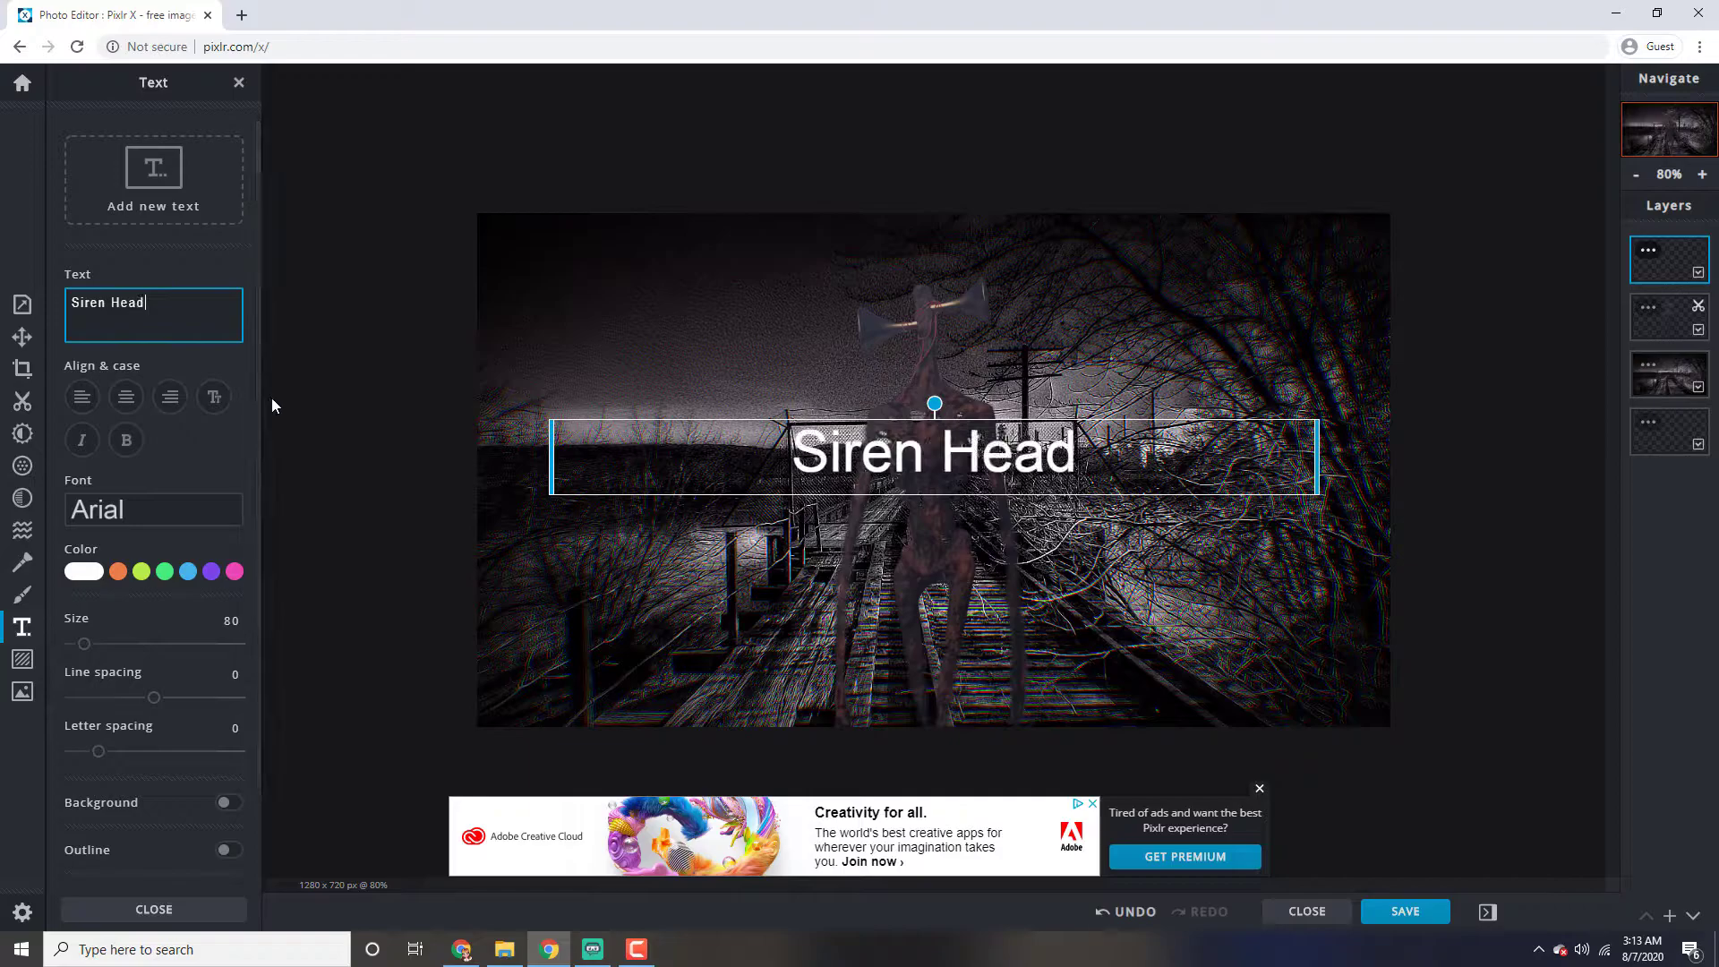
# Browse the font list with previews and set the "Siren Head" title's font to Rawwwing
pyautogui.click(153, 507)
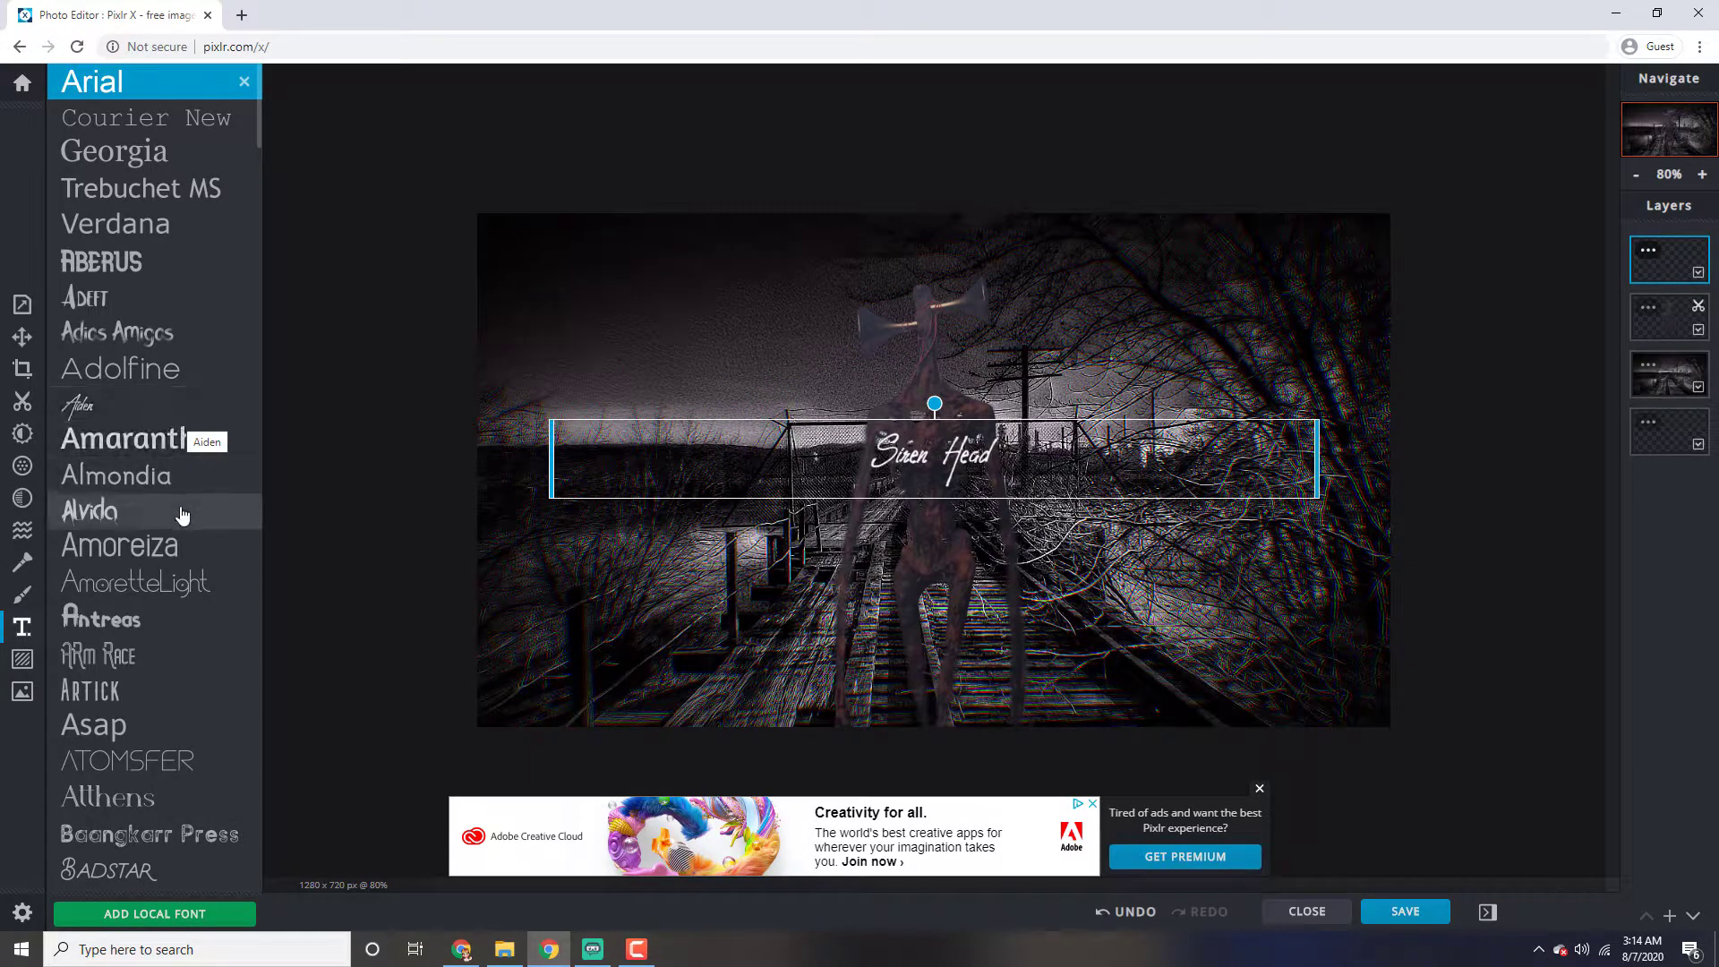
pyautogui.scroll(-3, 182, 515)
pyautogui.scroll(-10, 182, 515)
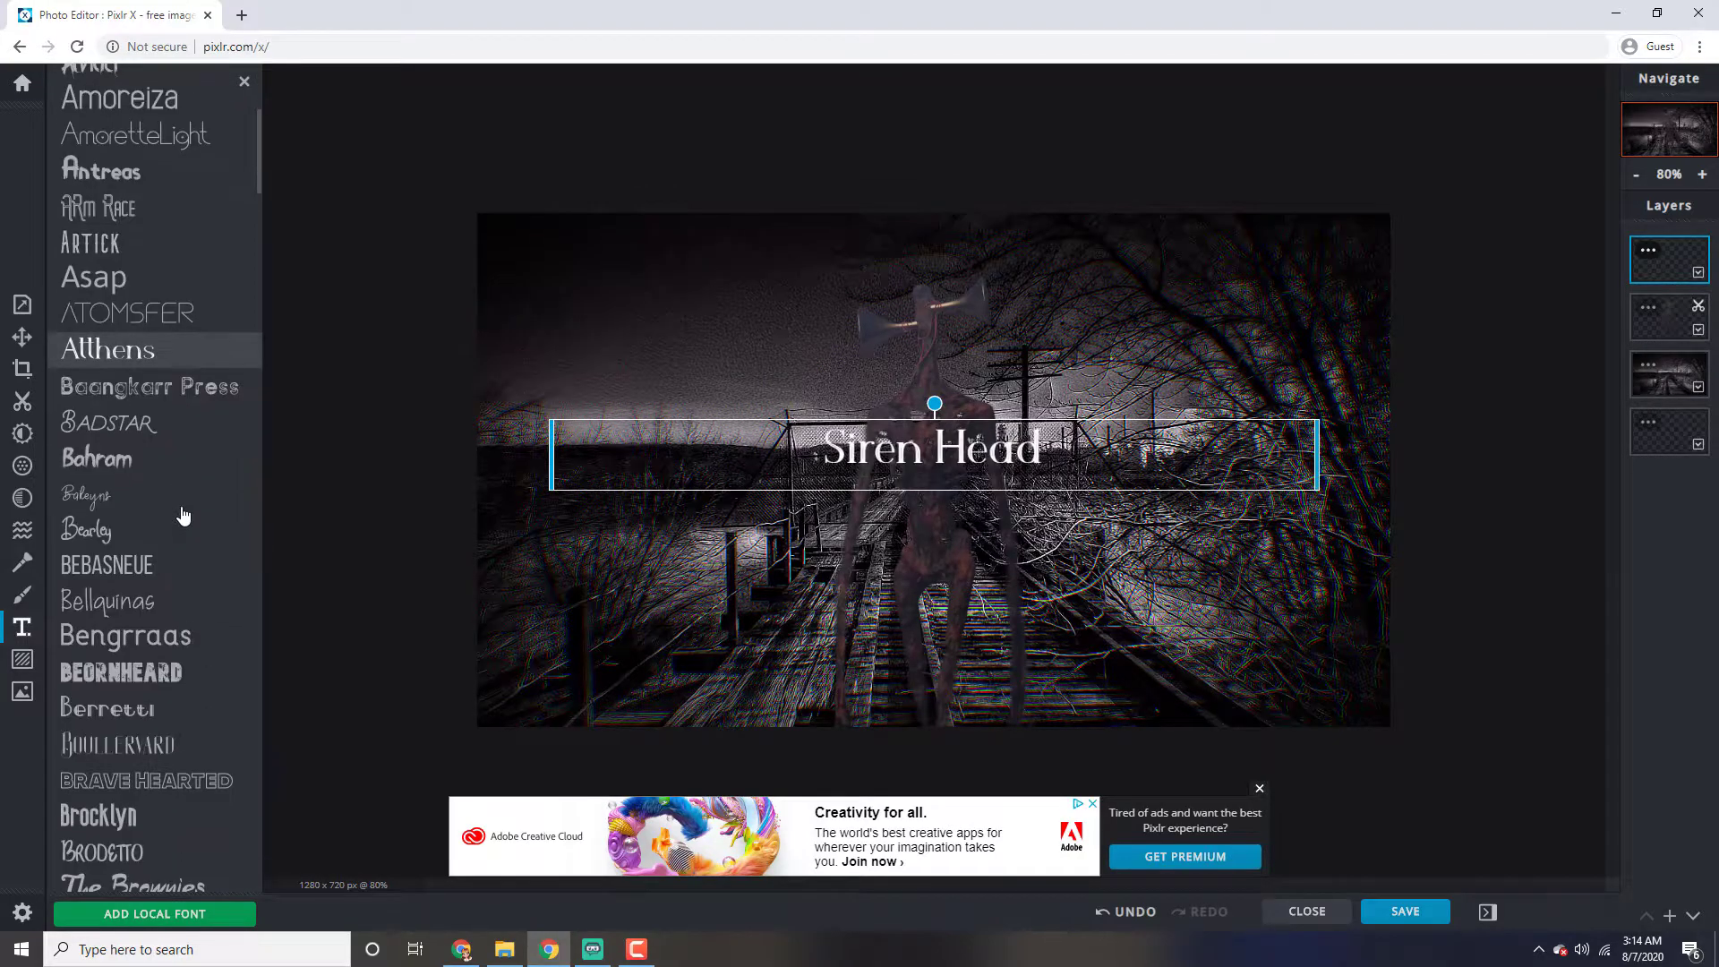
pyautogui.scroll(-12, 182, 508)
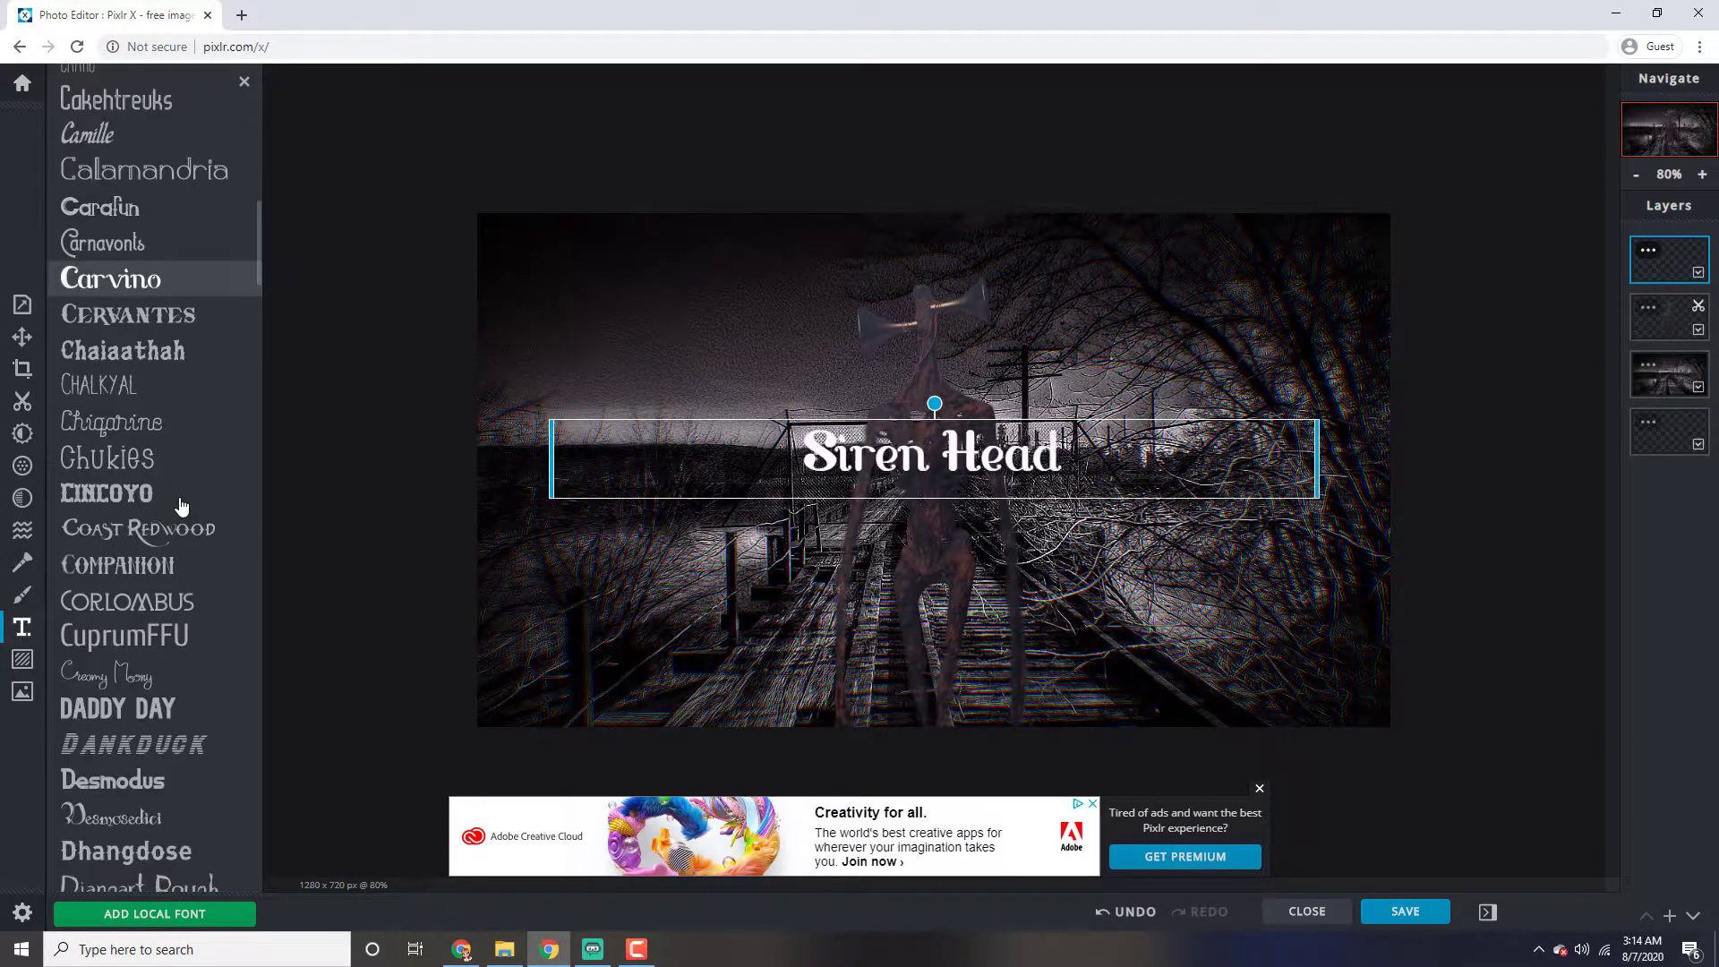
pyautogui.scroll(-13, 182, 506)
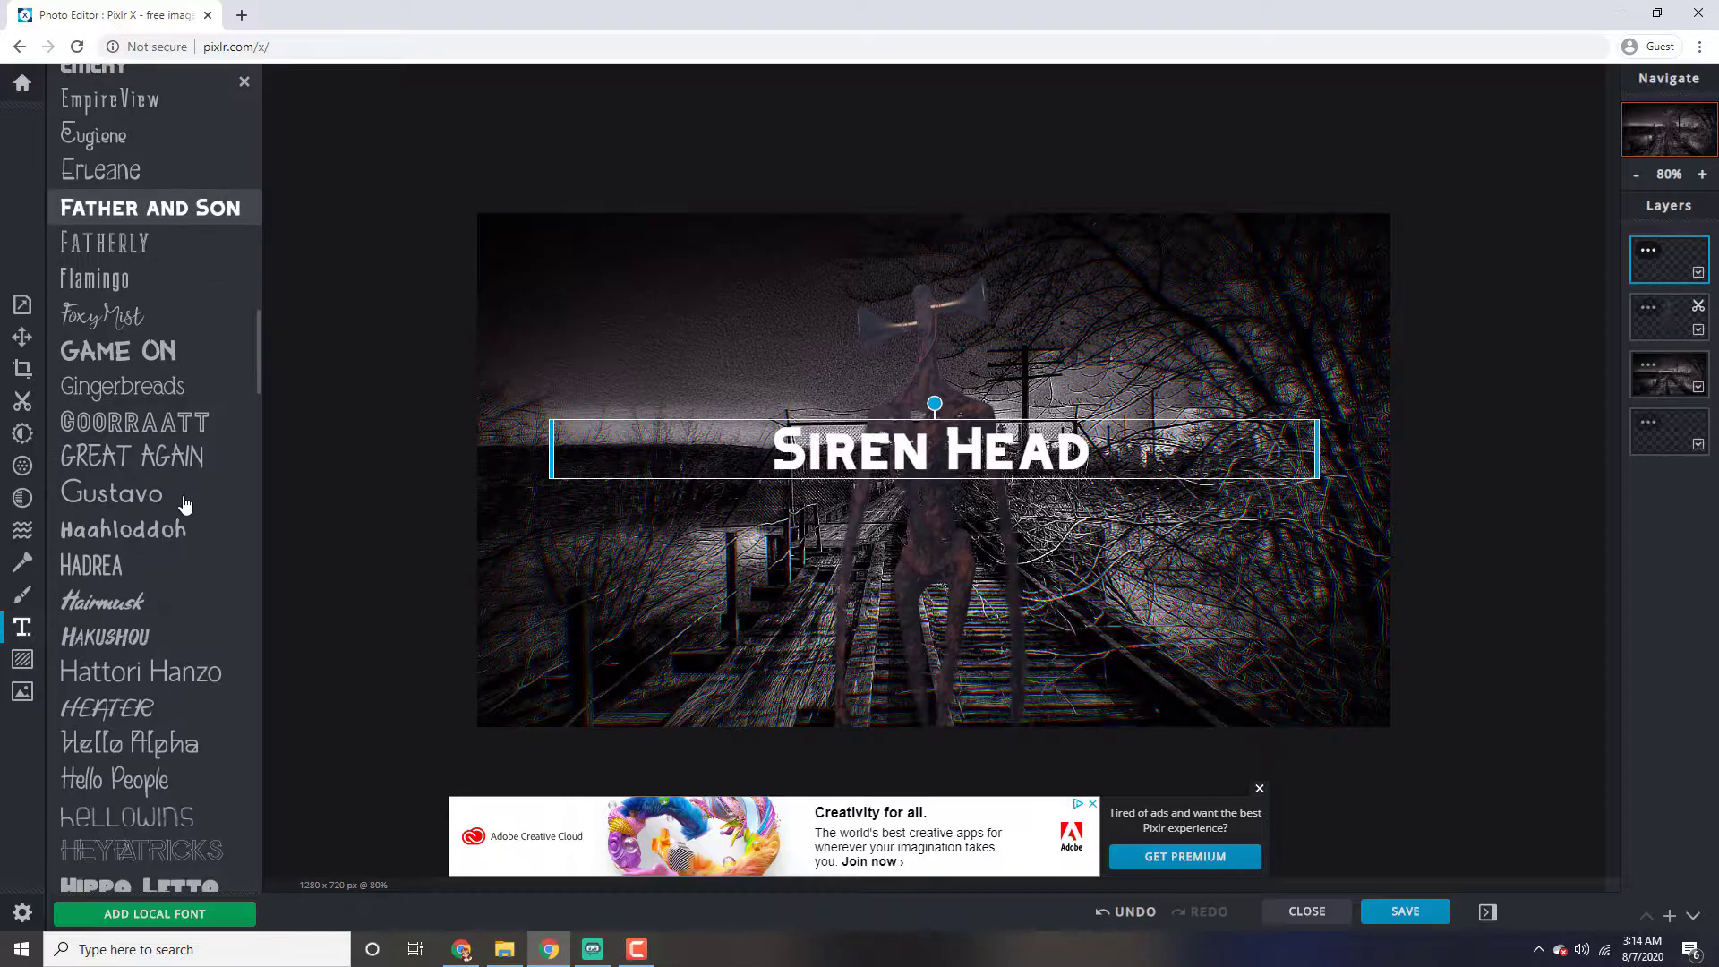
pyautogui.scroll(-13, 185, 503)
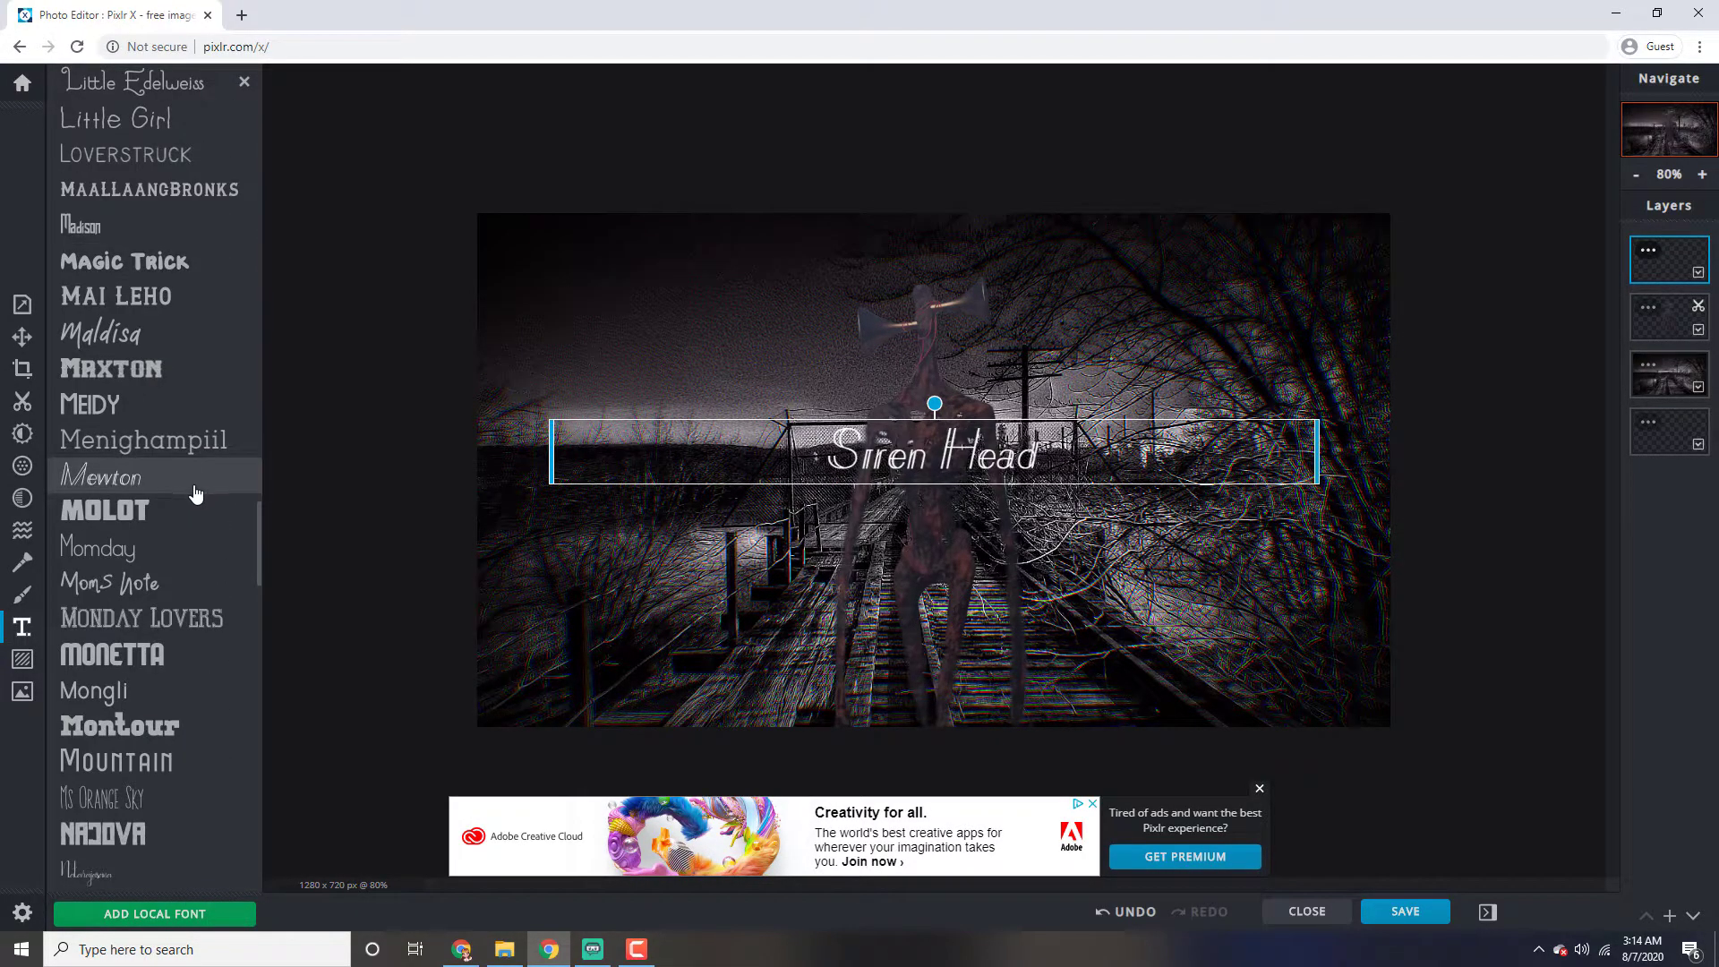
pyautogui.scroll(-10, 196, 493)
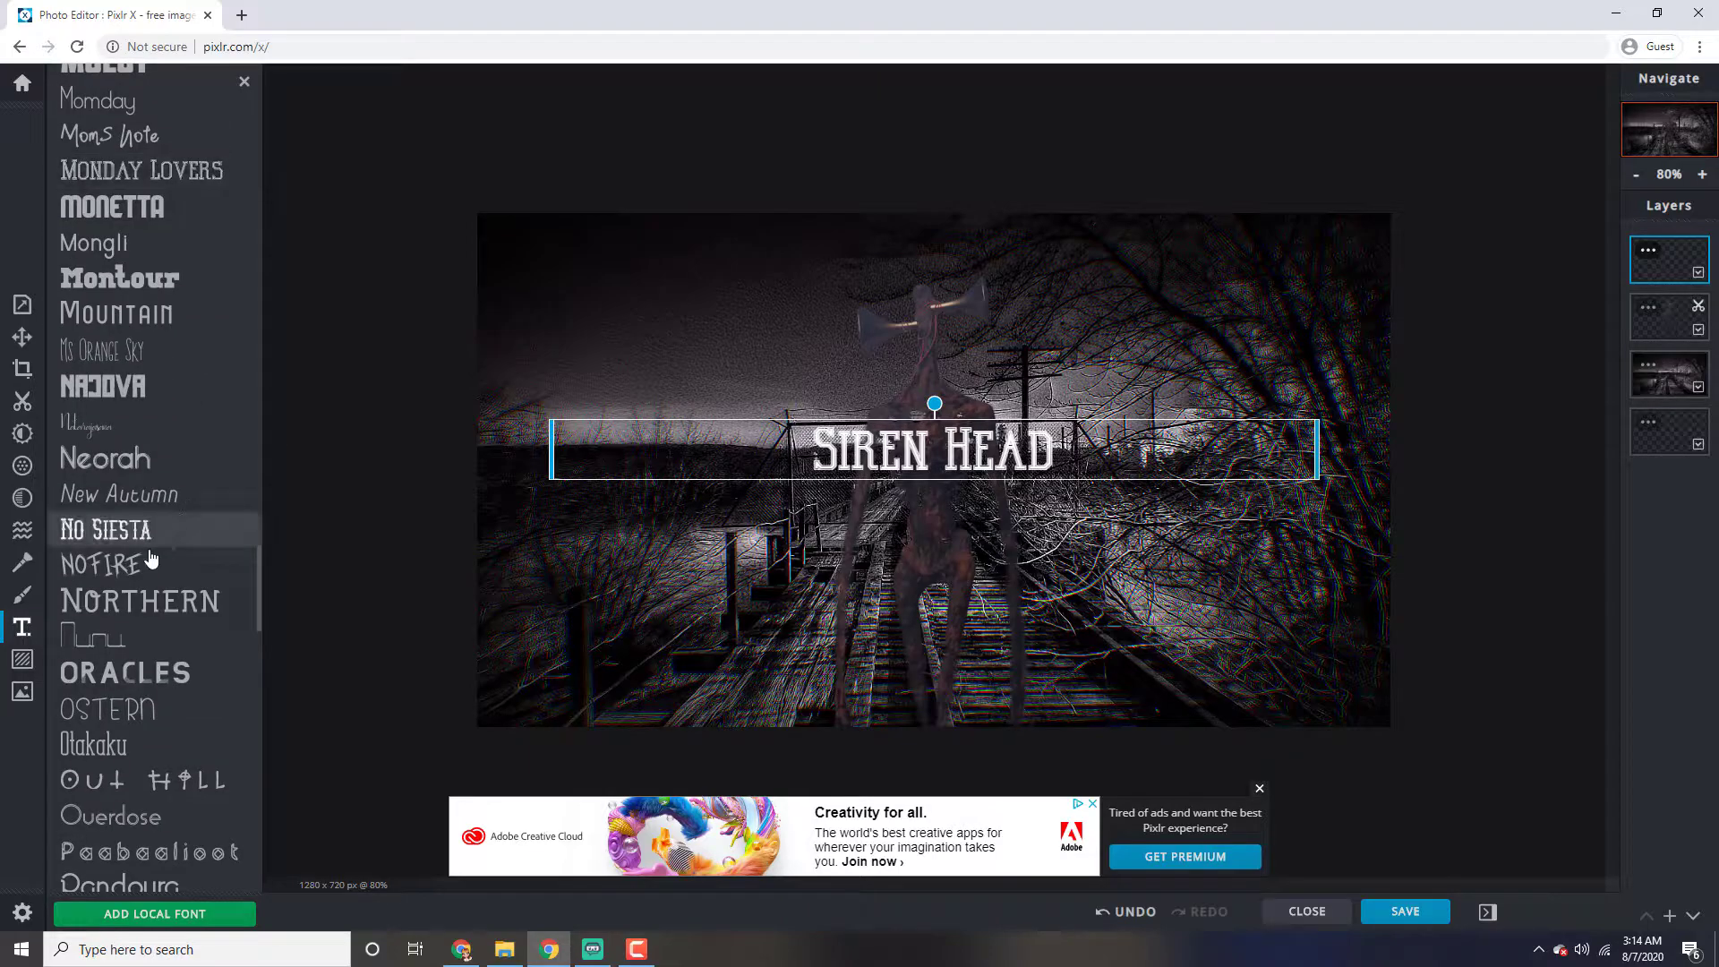
pyautogui.scroll(-4, 162, 546)
pyautogui.scroll(15, 143, 519)
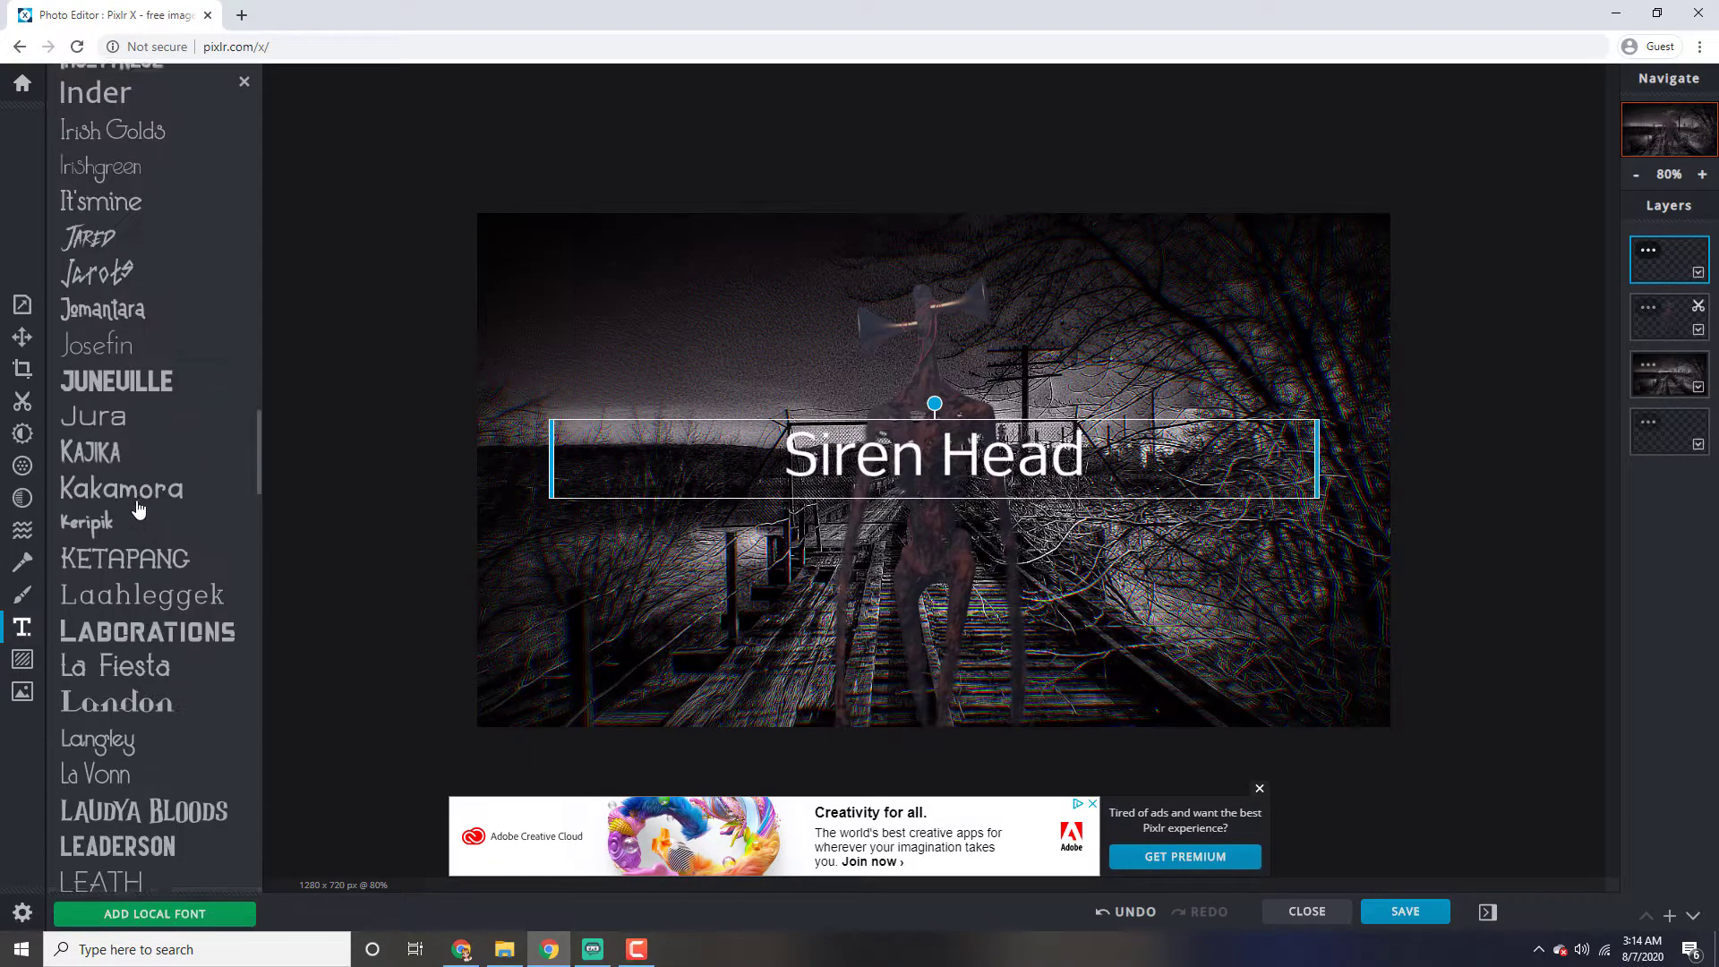
pyautogui.scroll(4, 138, 511)
pyautogui.scroll(5, 139, 573)
pyautogui.scroll(-20, 143, 538)
pyautogui.scroll(-3, 141, 436)
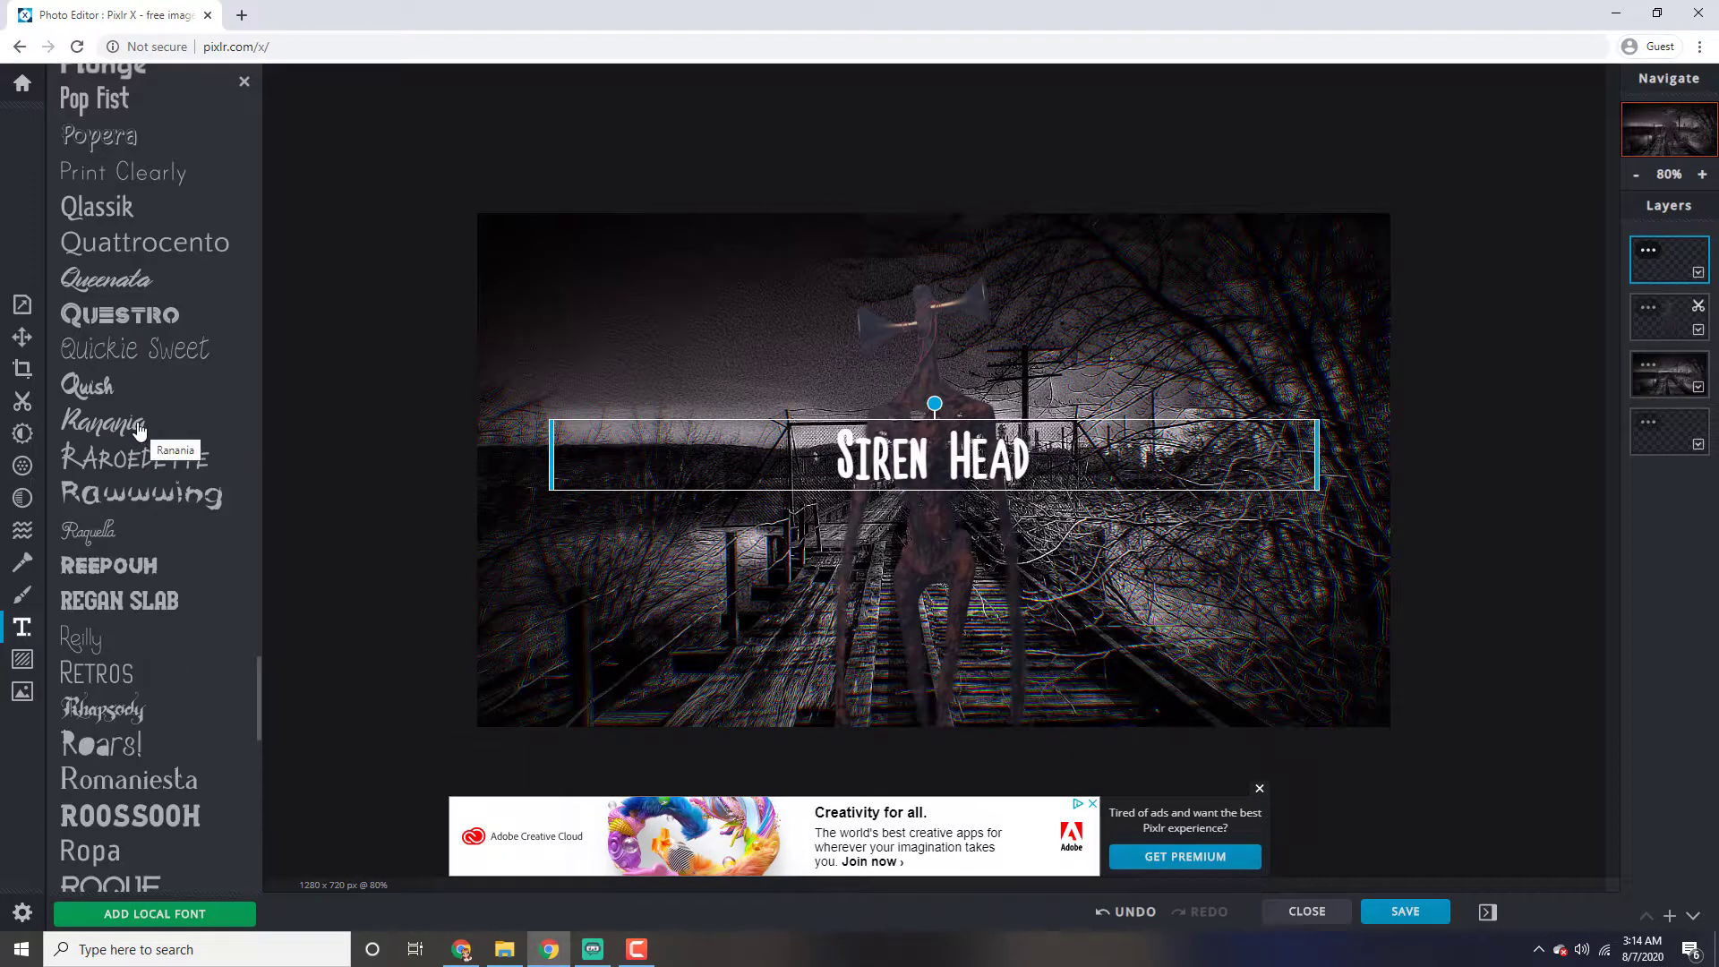
pyautogui.click(162, 497)
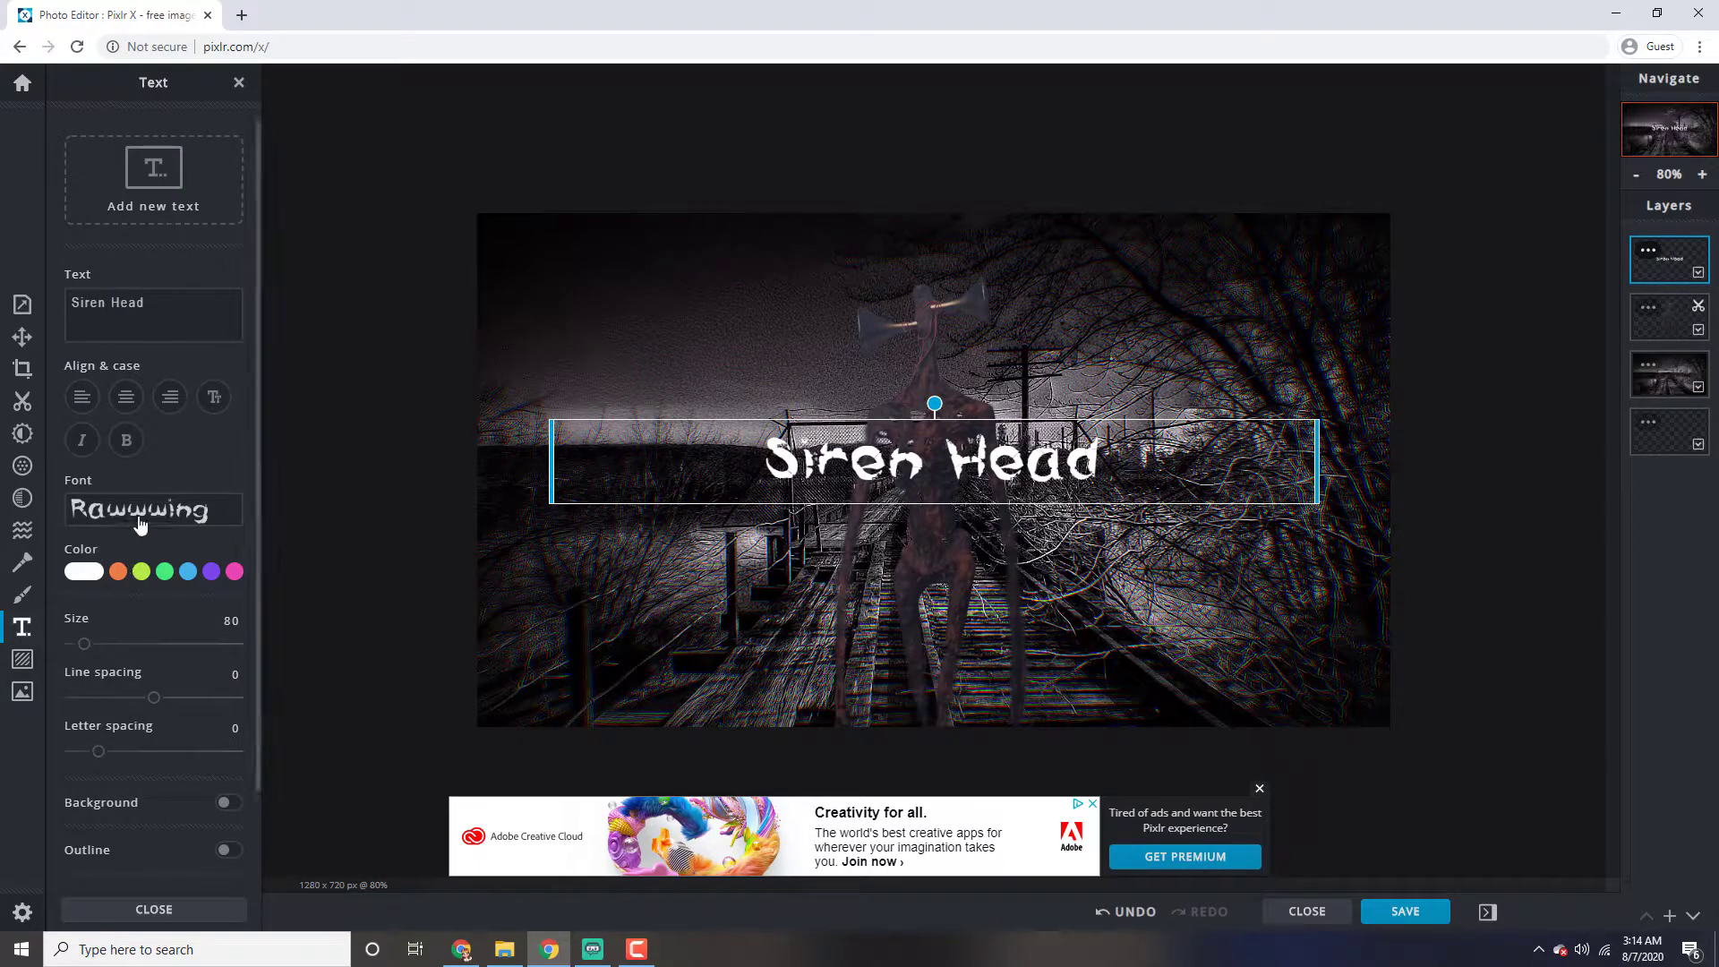
# Set the title's text color to the dark red #A63C3C
pyautogui.click(83, 572)
pyautogui.click(156, 624)
pyautogui.moveTo(159, 626); pyautogui.dragTo(182, 635)
# Widen the title's text box to the full canvas width and move it up over the figure's head
pyautogui.moveTo(549, 459); pyautogui.dragTo(472, 460)
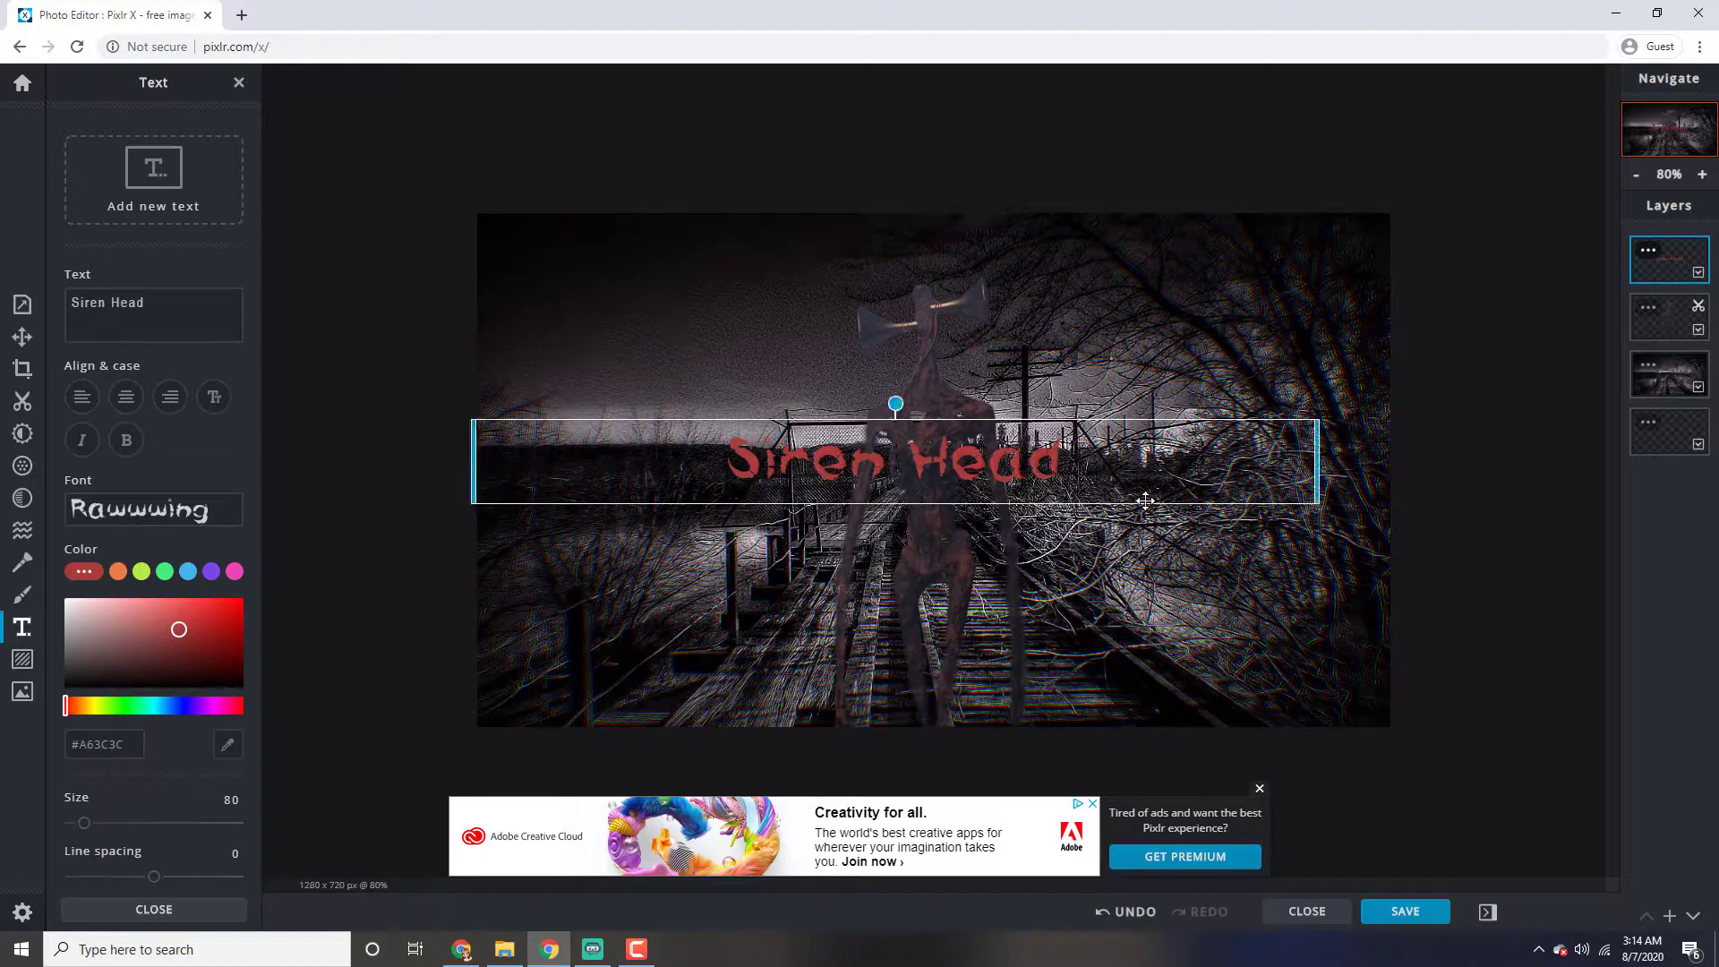
pyautogui.moveTo(1314, 472); pyautogui.dragTo(1391, 464)
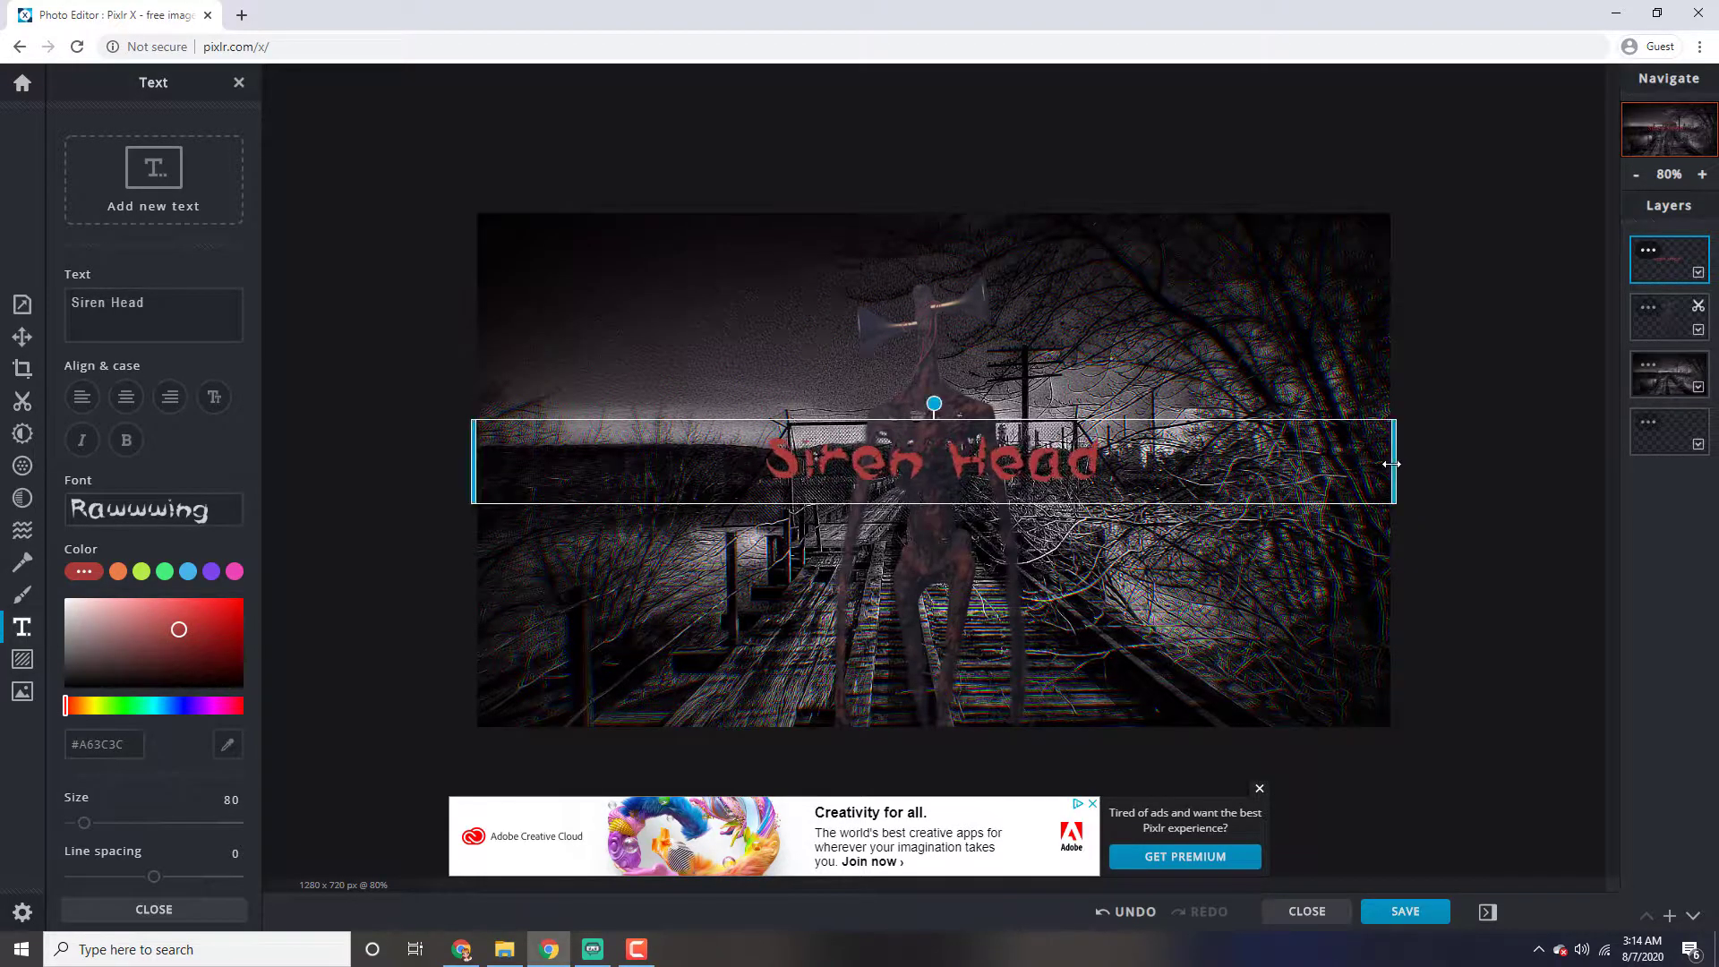
pyautogui.moveTo(1047, 481); pyautogui.dragTo(1054, 346)
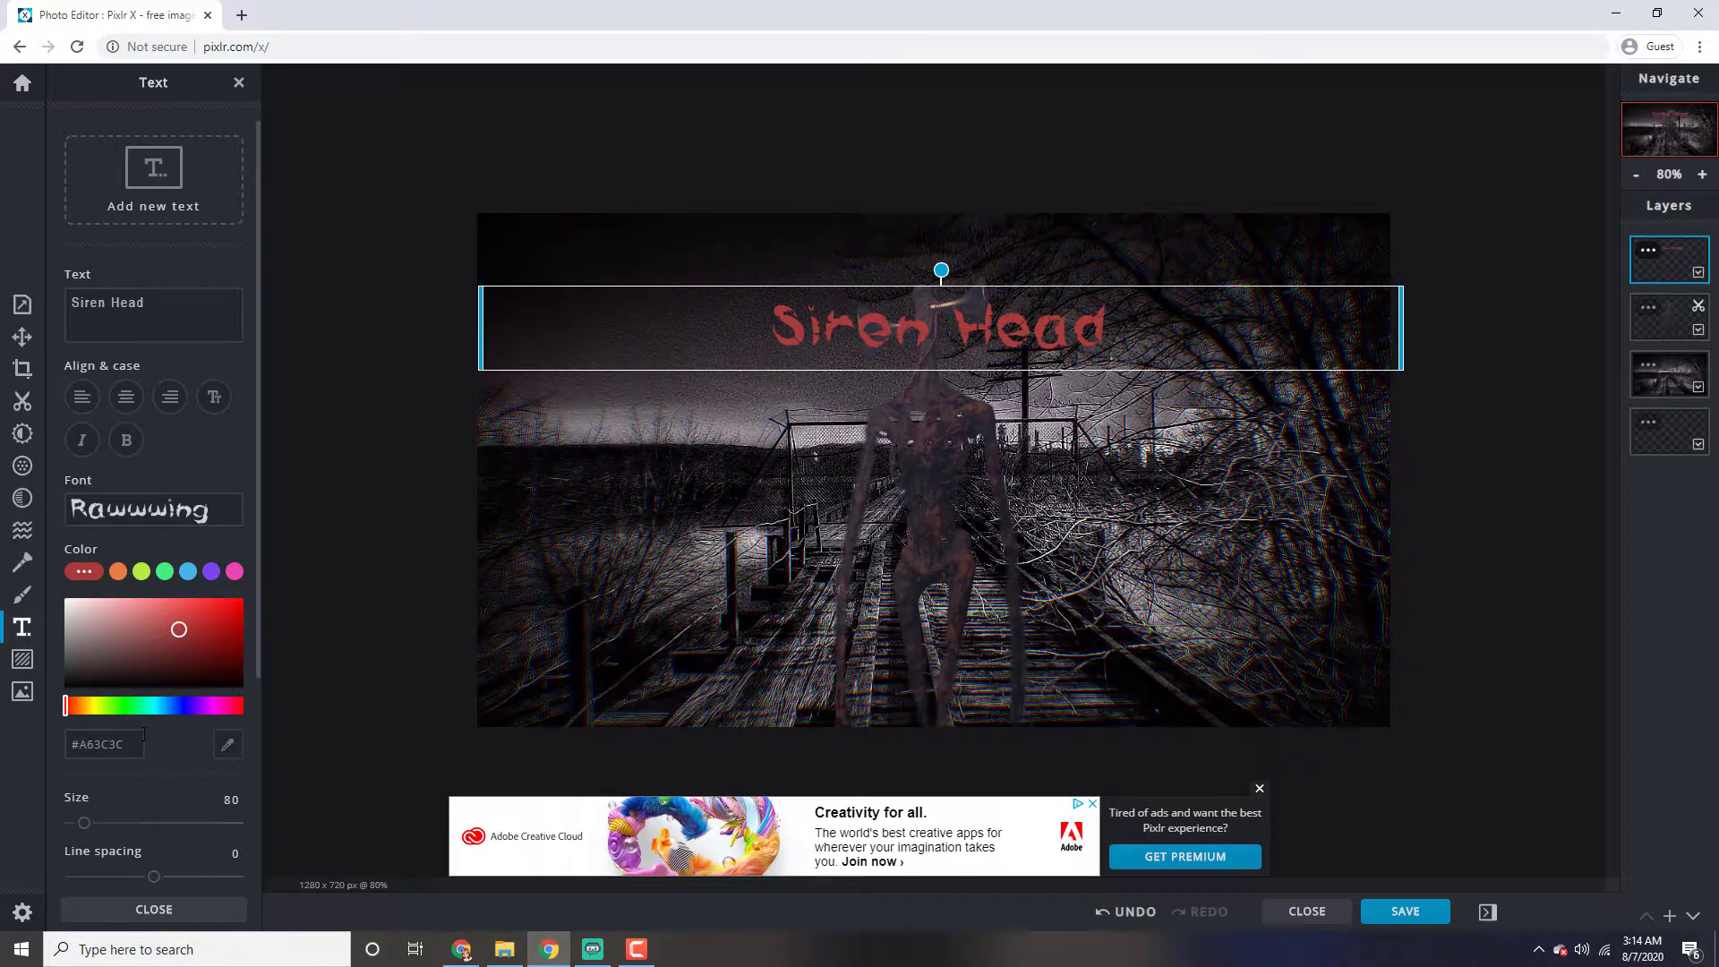
# Enlarge the title to size 190, place it along the canvas's upper edge and deselect it
pyautogui.moveTo(84, 823); pyautogui.dragTo(101, 825)
pyautogui.moveTo(707, 384); pyautogui.dragTo(700, 296)
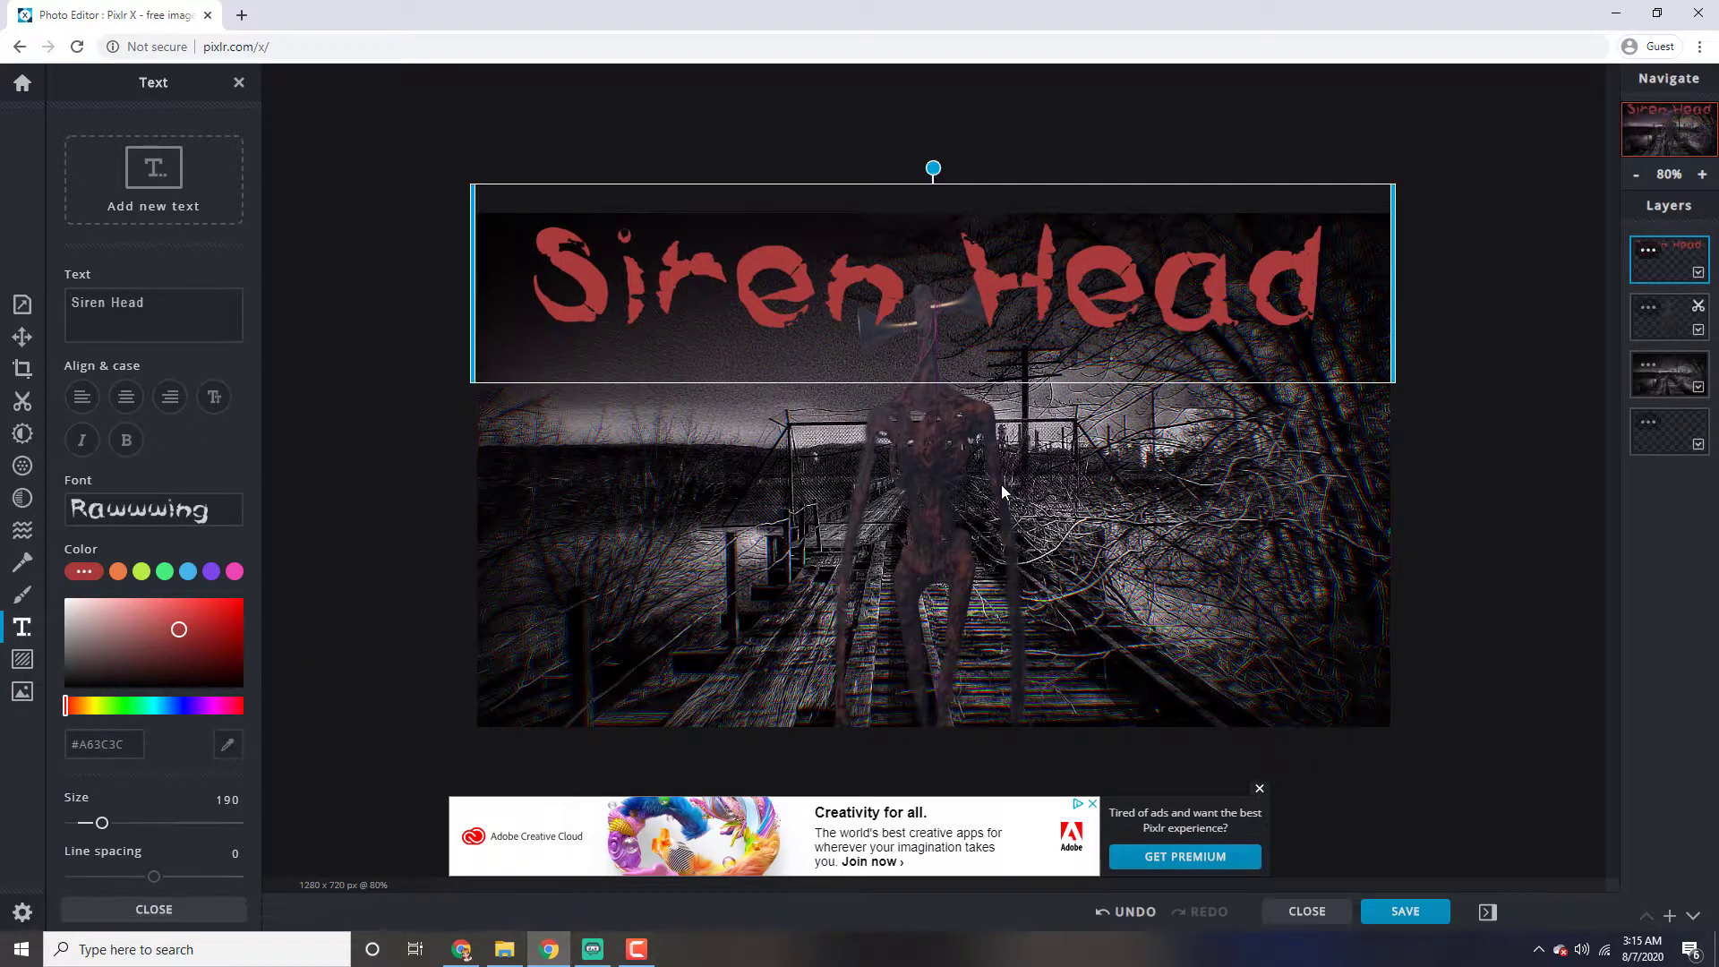
pyautogui.click(1123, 502)
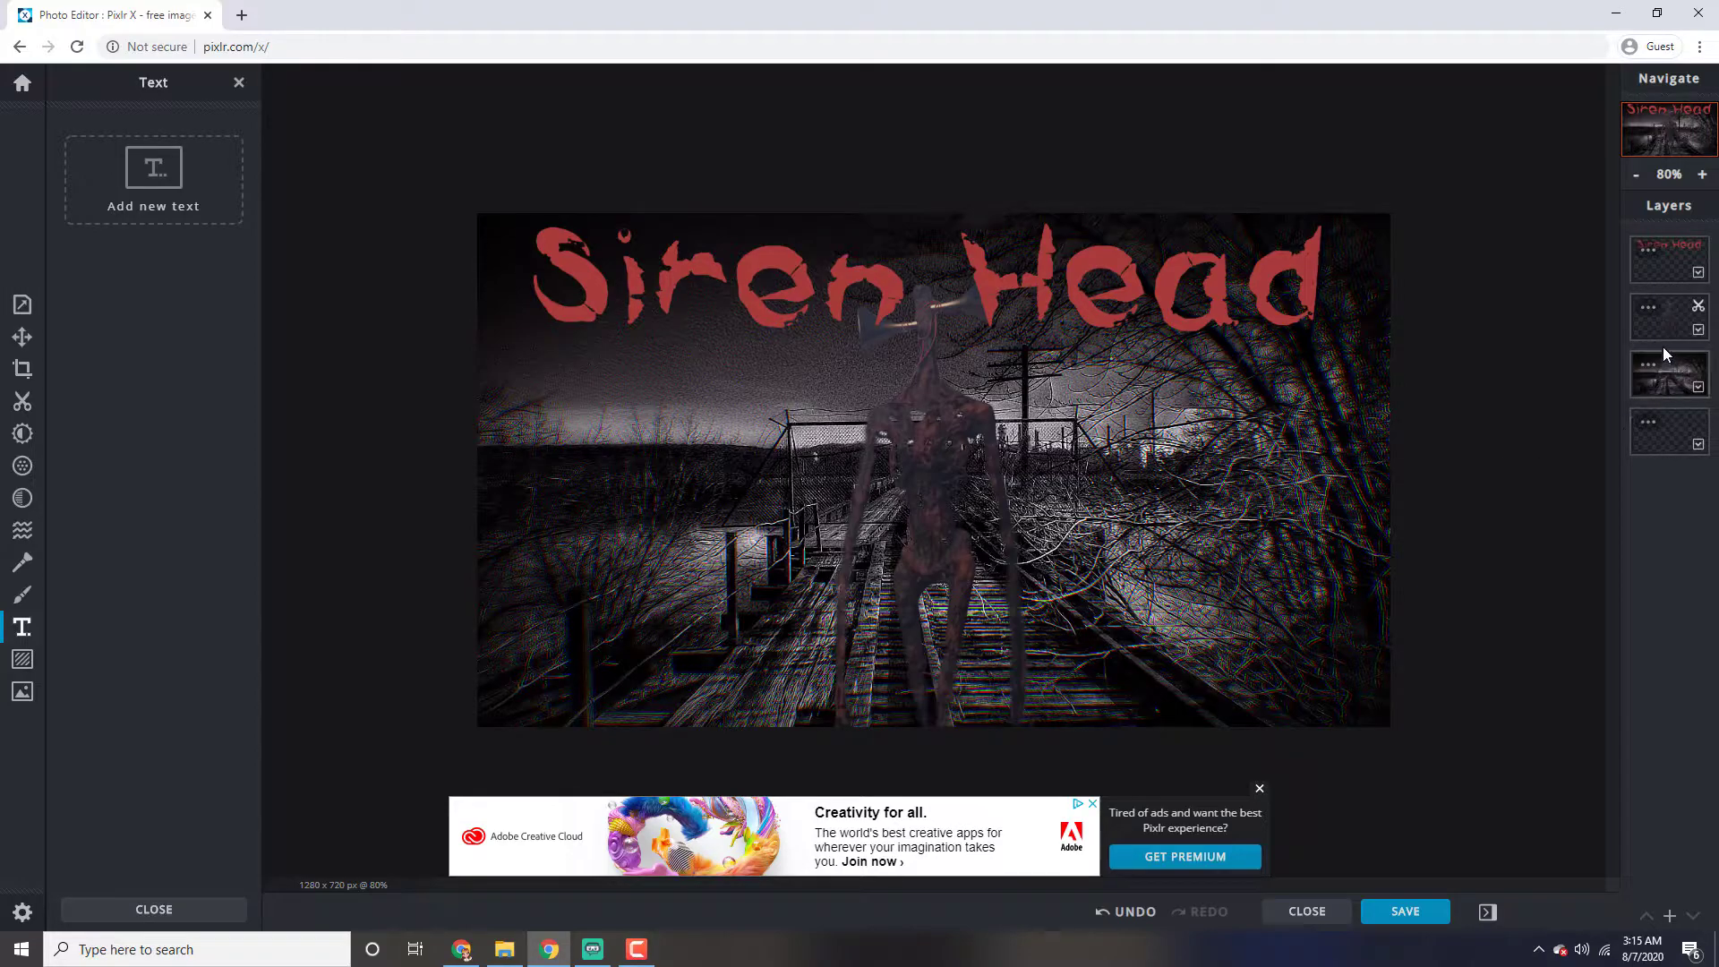
# Reorder the layers so the cut-out figure is above the title and the background stays beneath the title
pyautogui.click(1675, 266)
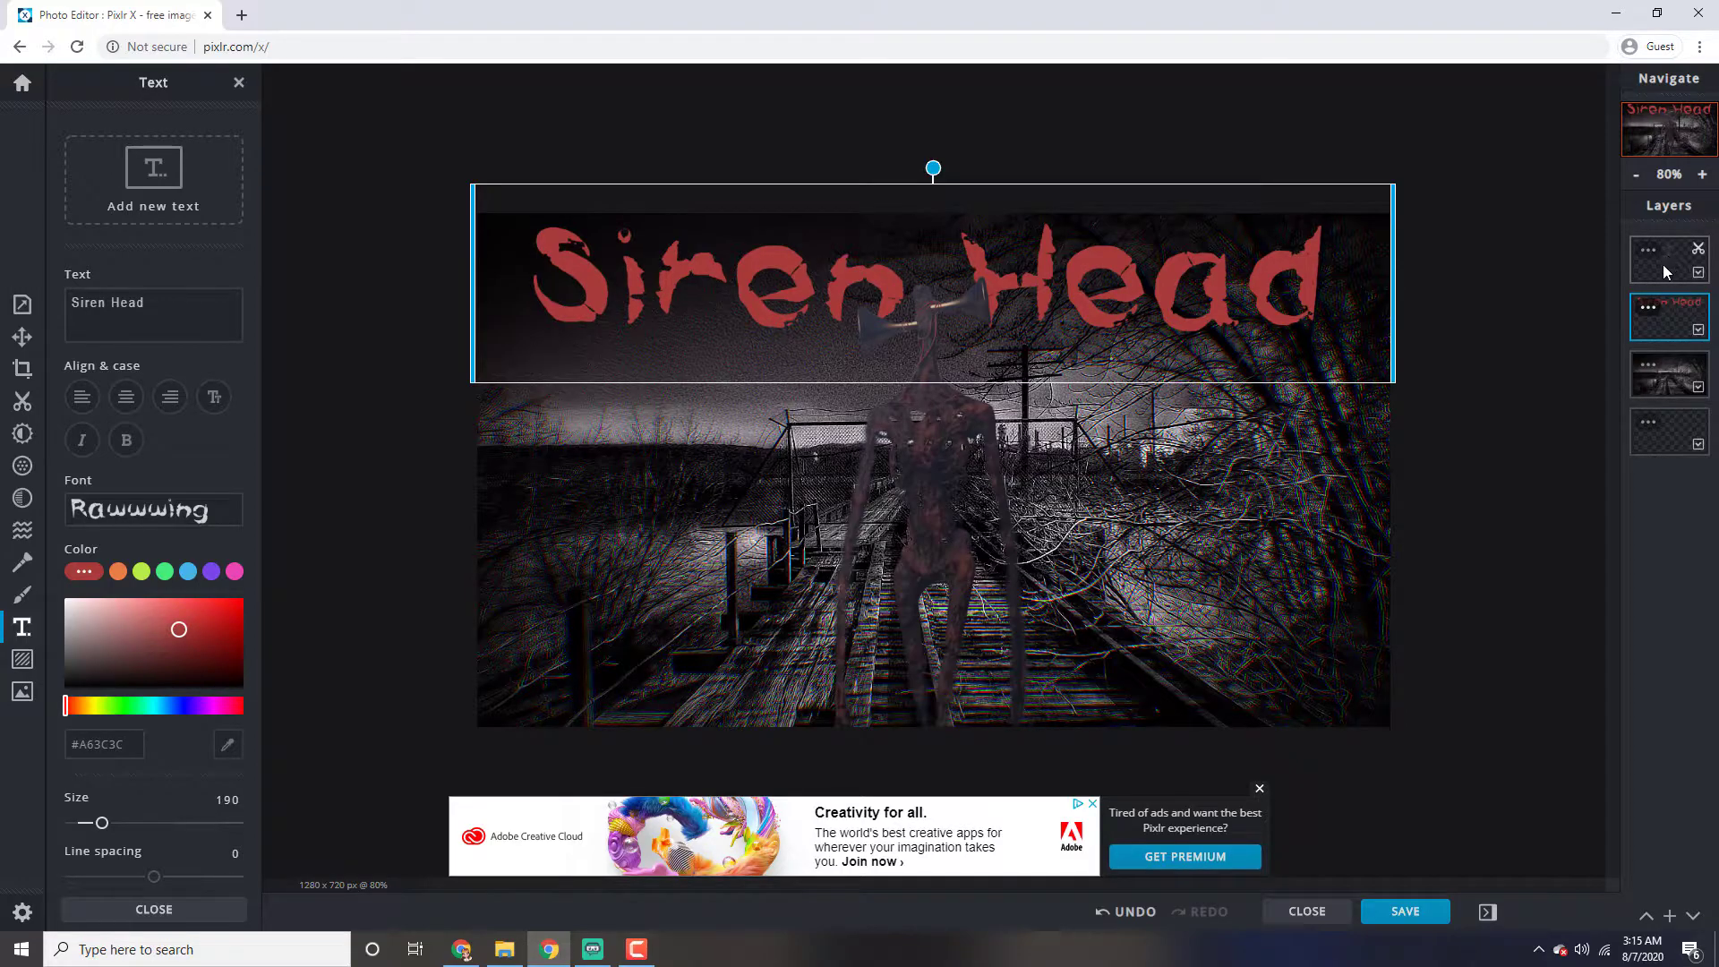
pyautogui.moveTo(1669, 378); pyautogui.dragTo(1666, 300)
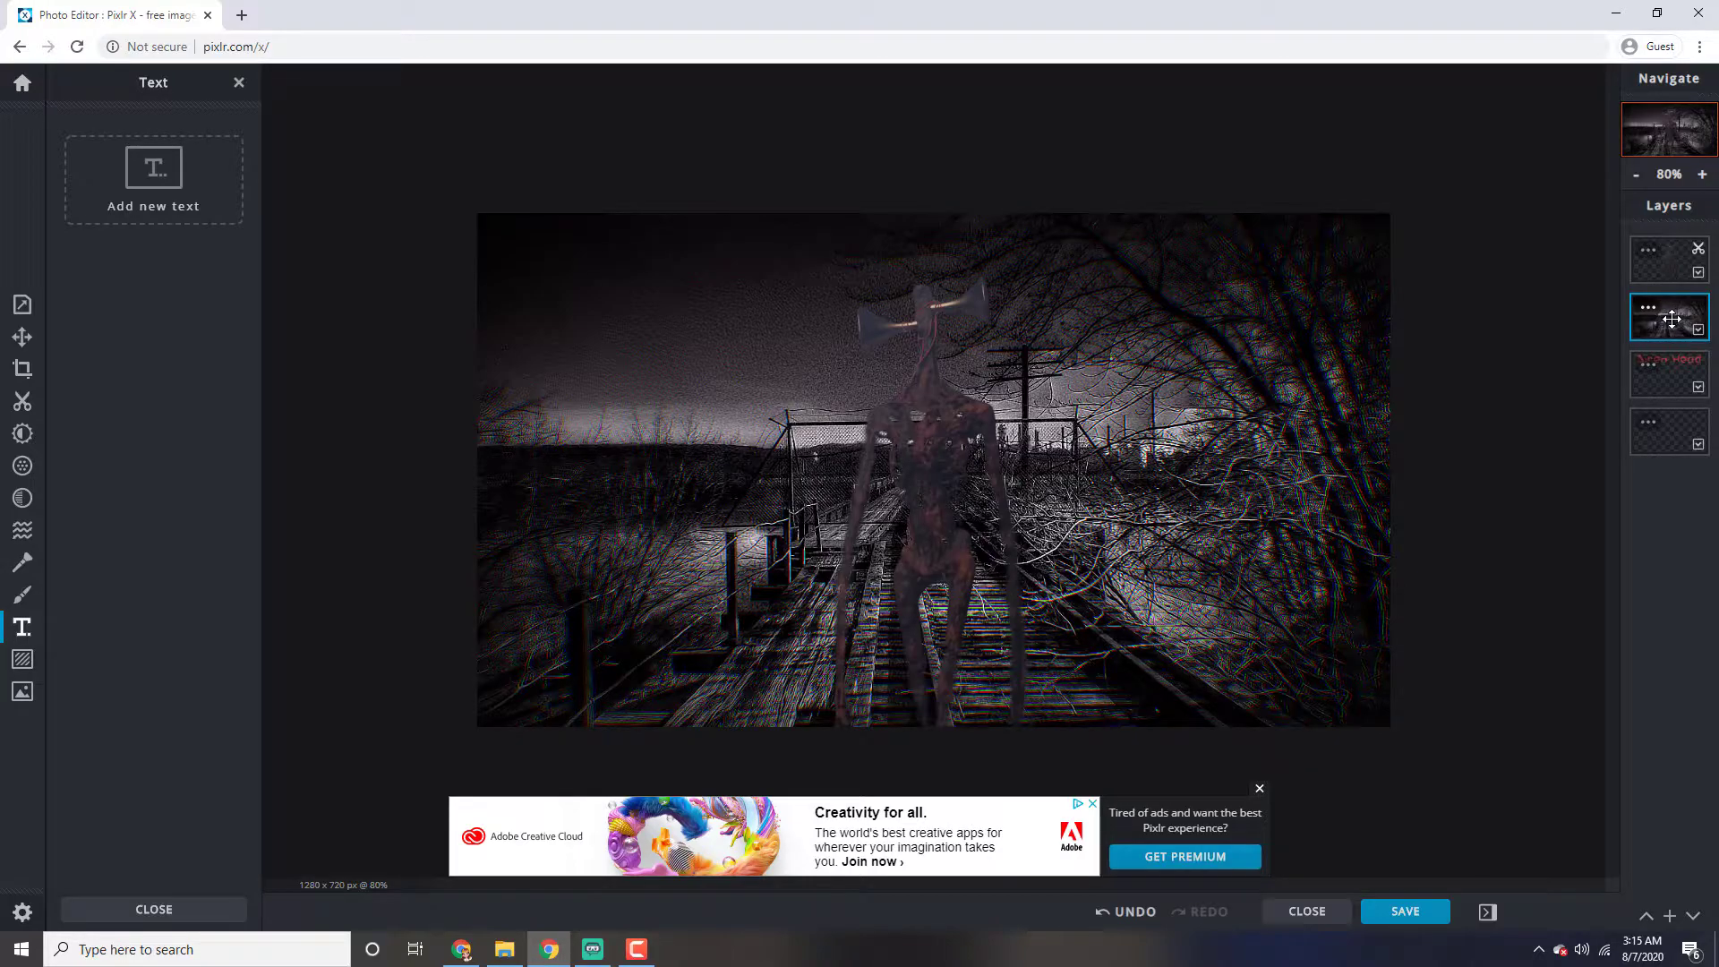
pyautogui.moveTo(1672, 318); pyautogui.dragTo(1672, 368)
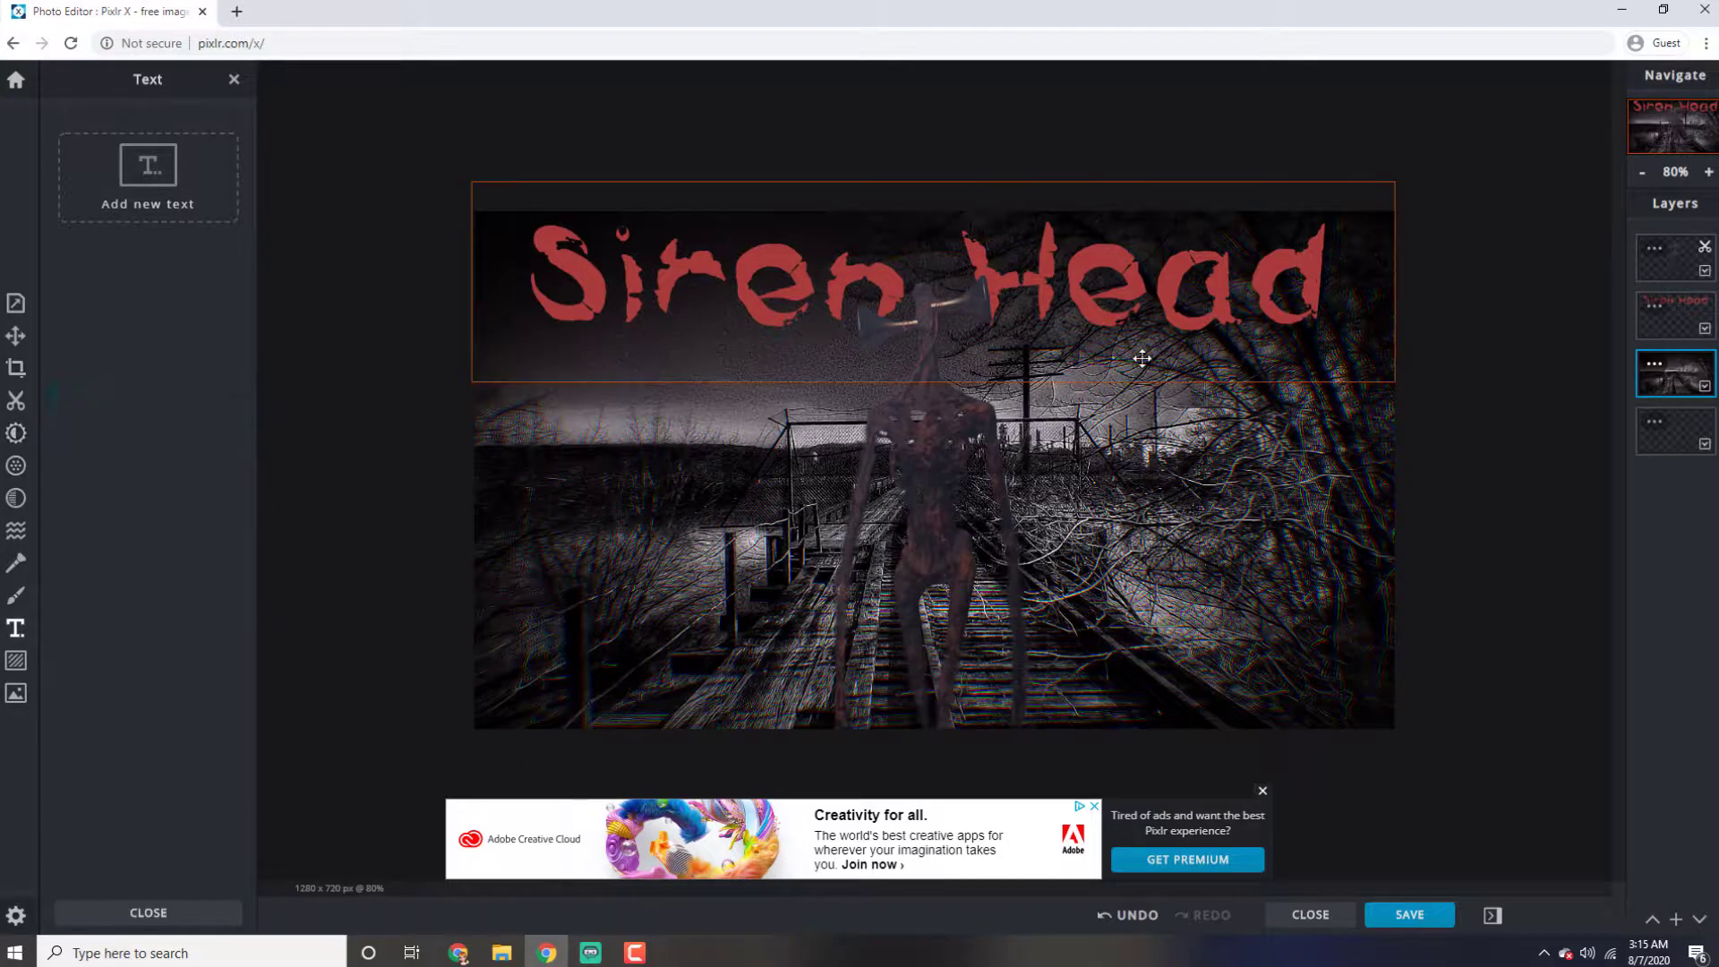
# Select the cut-out figure layer and set its Sharpen filter to 95
pyautogui.click(1669, 266)
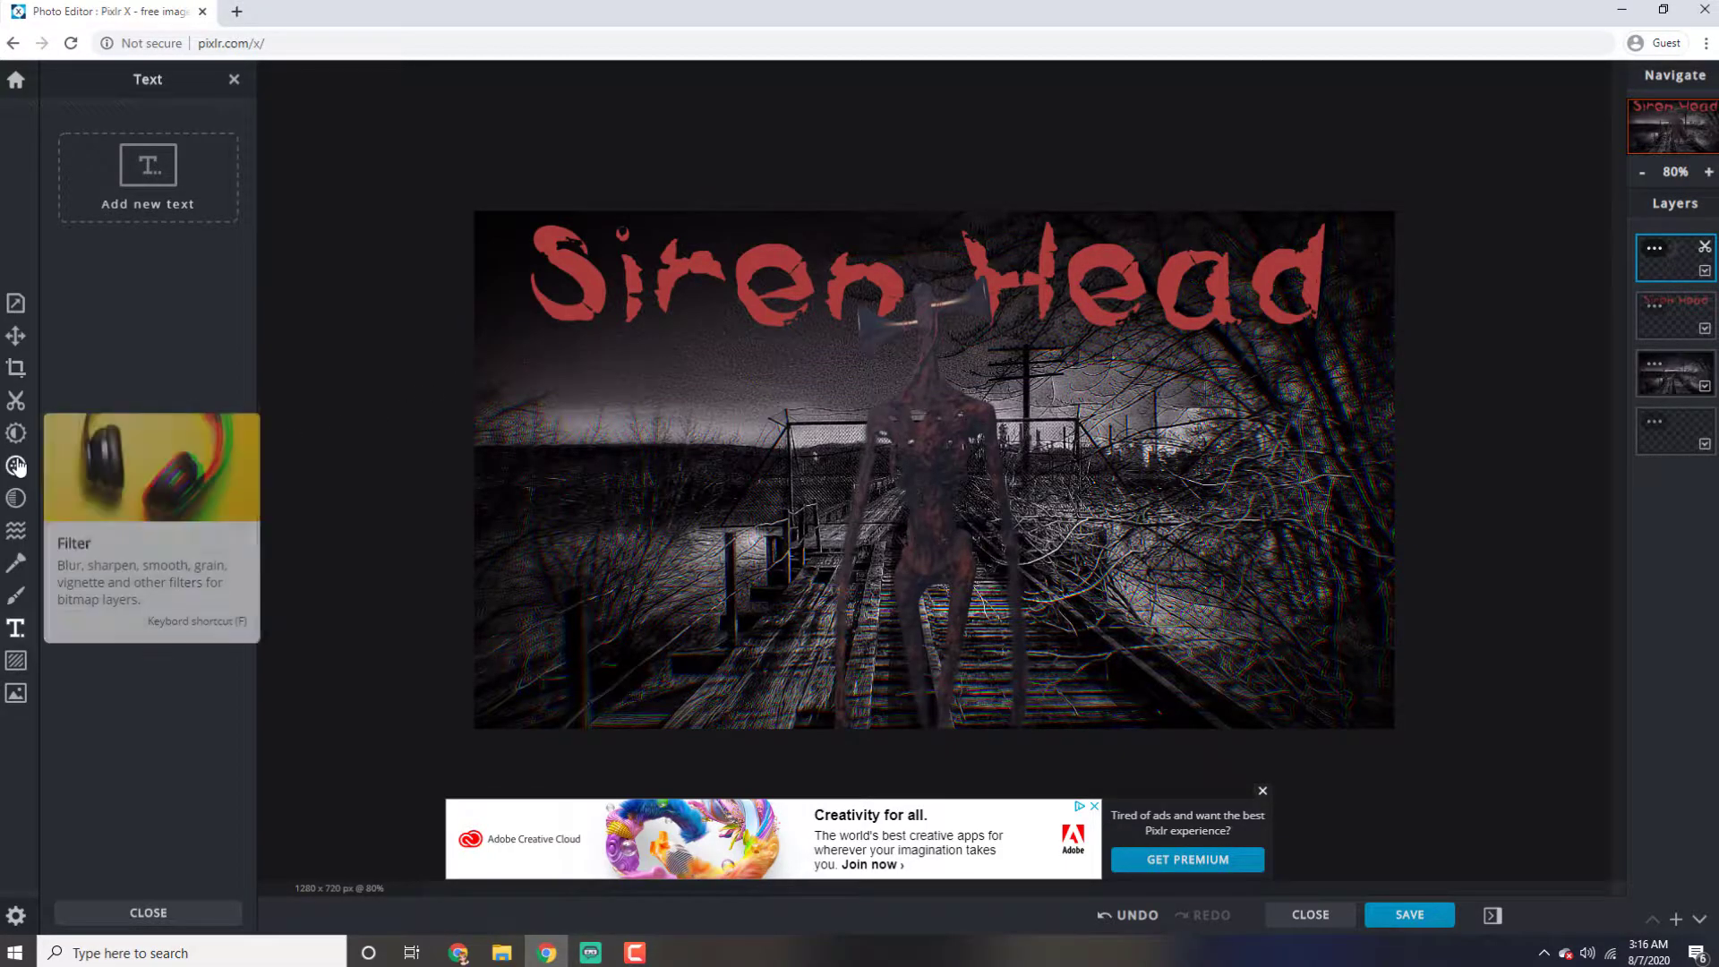
pyautogui.click(14, 500)
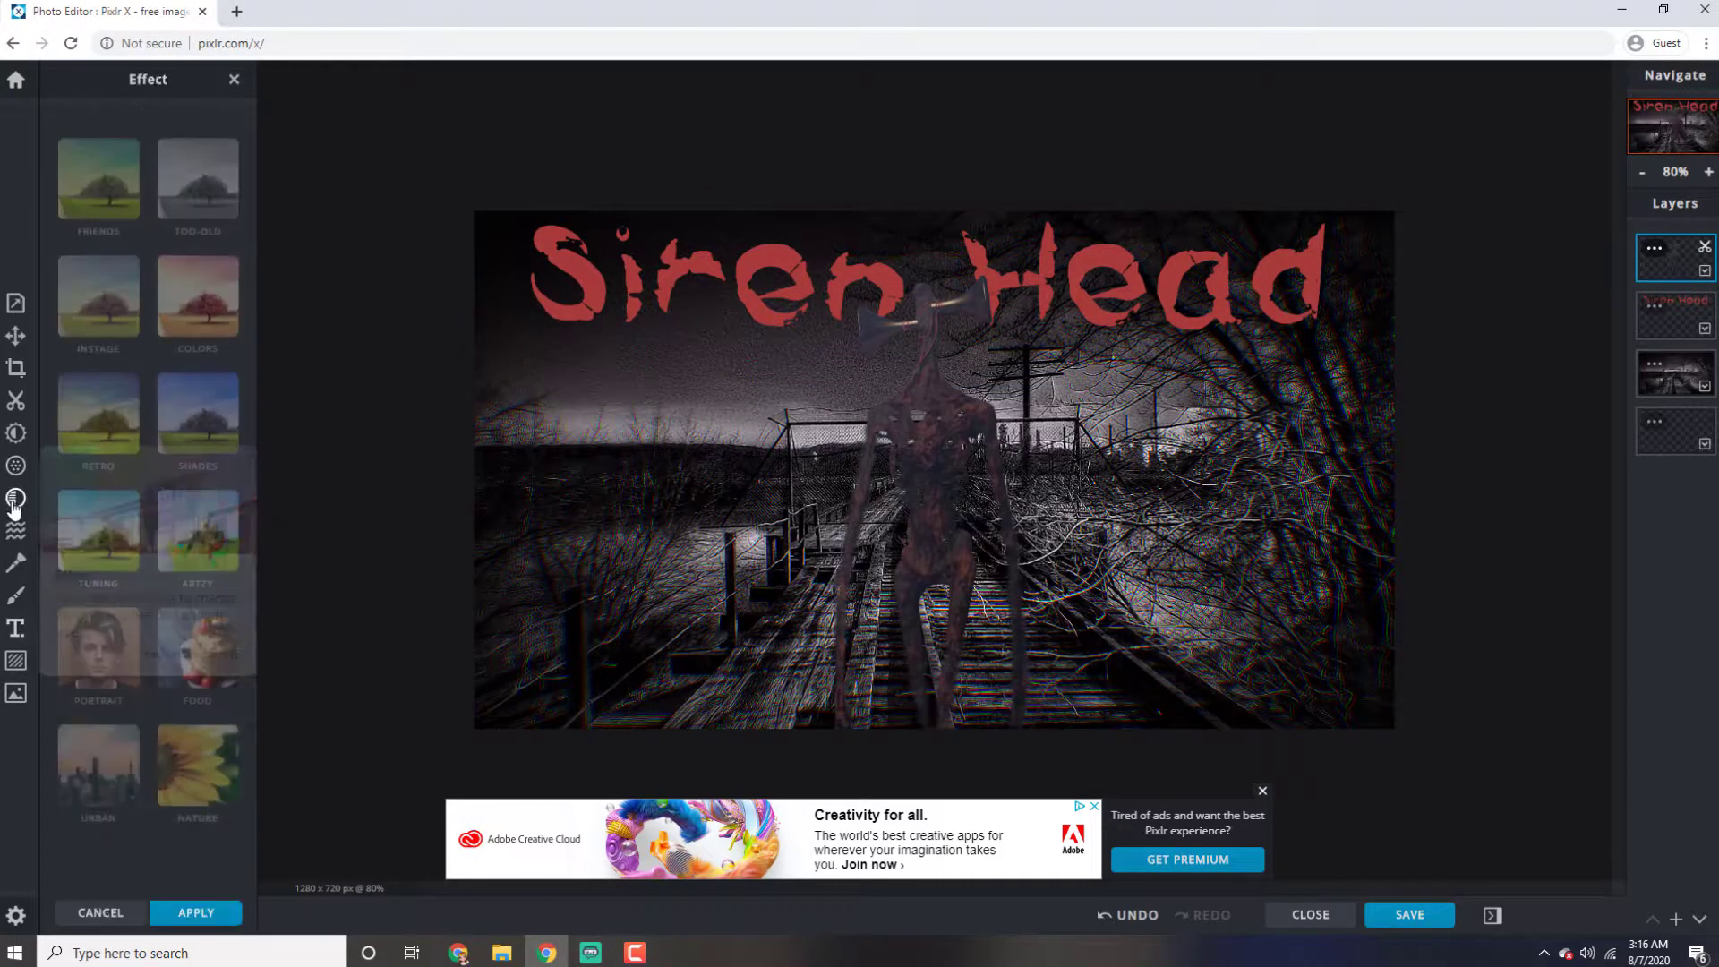
pyautogui.click(18, 474)
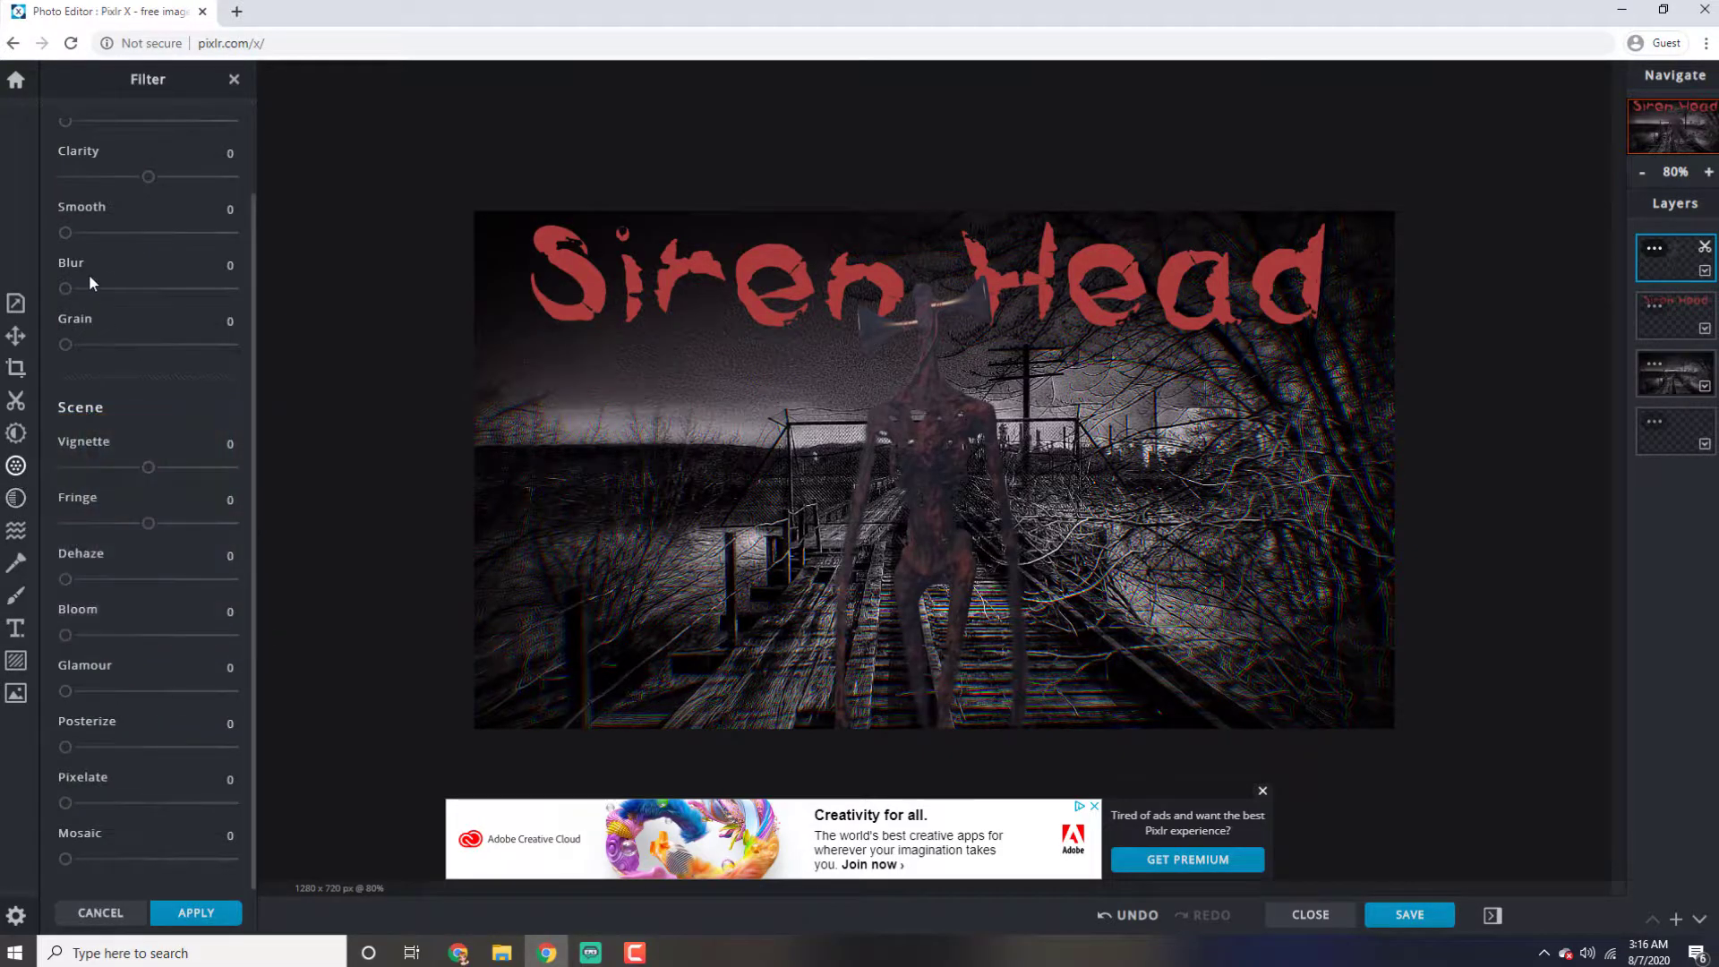
pyautogui.scroll(1, 89, 274)
pyautogui.click(68, 206)
pyautogui.moveTo(71, 208); pyautogui.dragTo(225, 210)
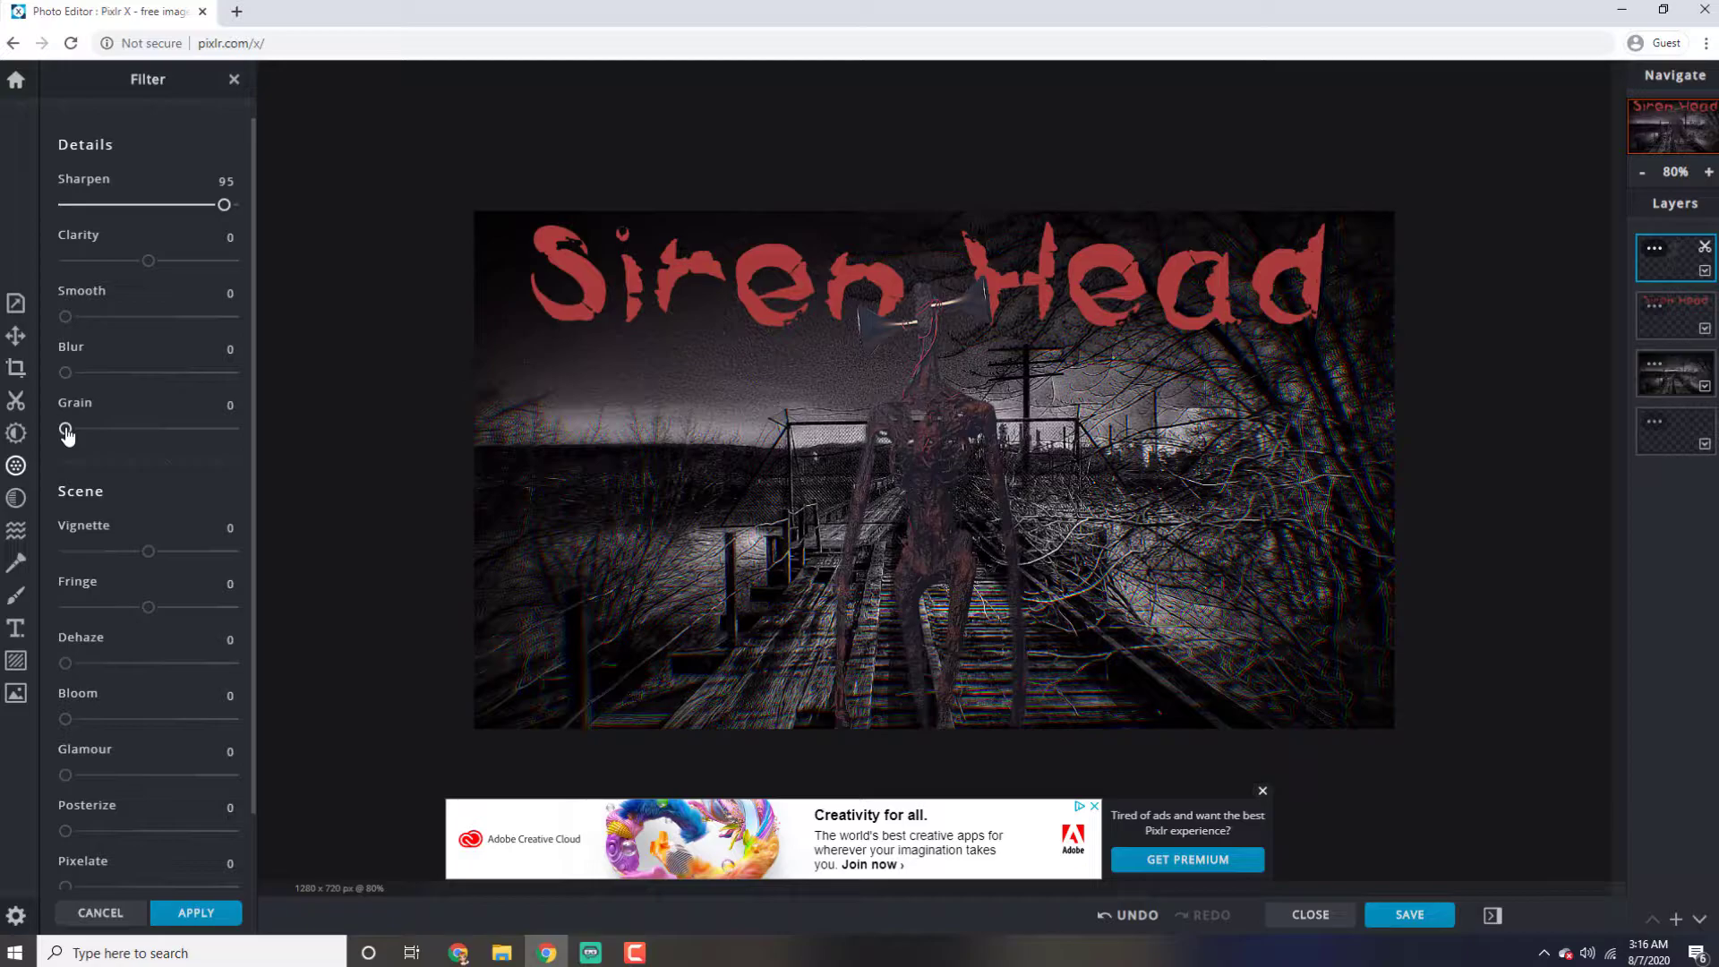
# Set the figure's Grain filter to 64 and its Vignette to 43, leaving Clarity at 0
pyautogui.moveTo(66, 430); pyautogui.dragTo(173, 435)
pyautogui.scroll(-1, 113, 356)
pyautogui.scroll(1, 114, 349)
pyautogui.moveTo(148, 261)
pyautogui.mouseDown()
pyautogui.moveTo(106, 265)
pyautogui.moveTo(158, 269)
pyautogui.mouseUp()
pyautogui.moveTo(149, 268); pyautogui.dragTo(149, 272)
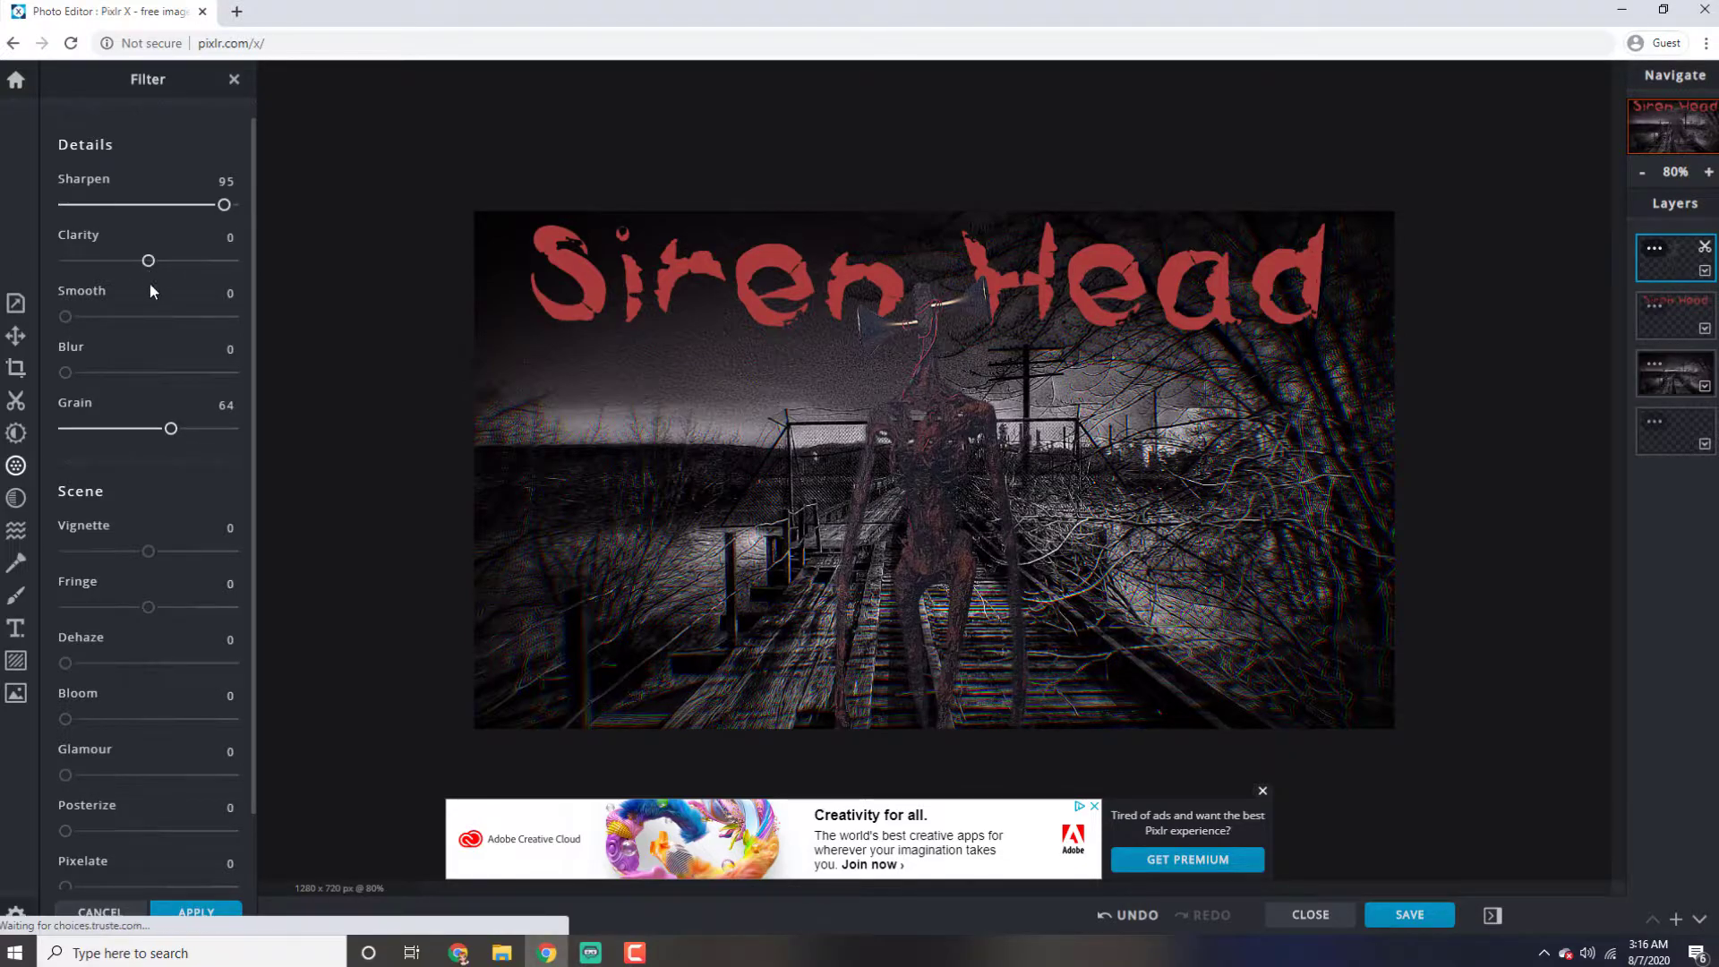
pyautogui.moveTo(148, 551); pyautogui.dragTo(184, 559)
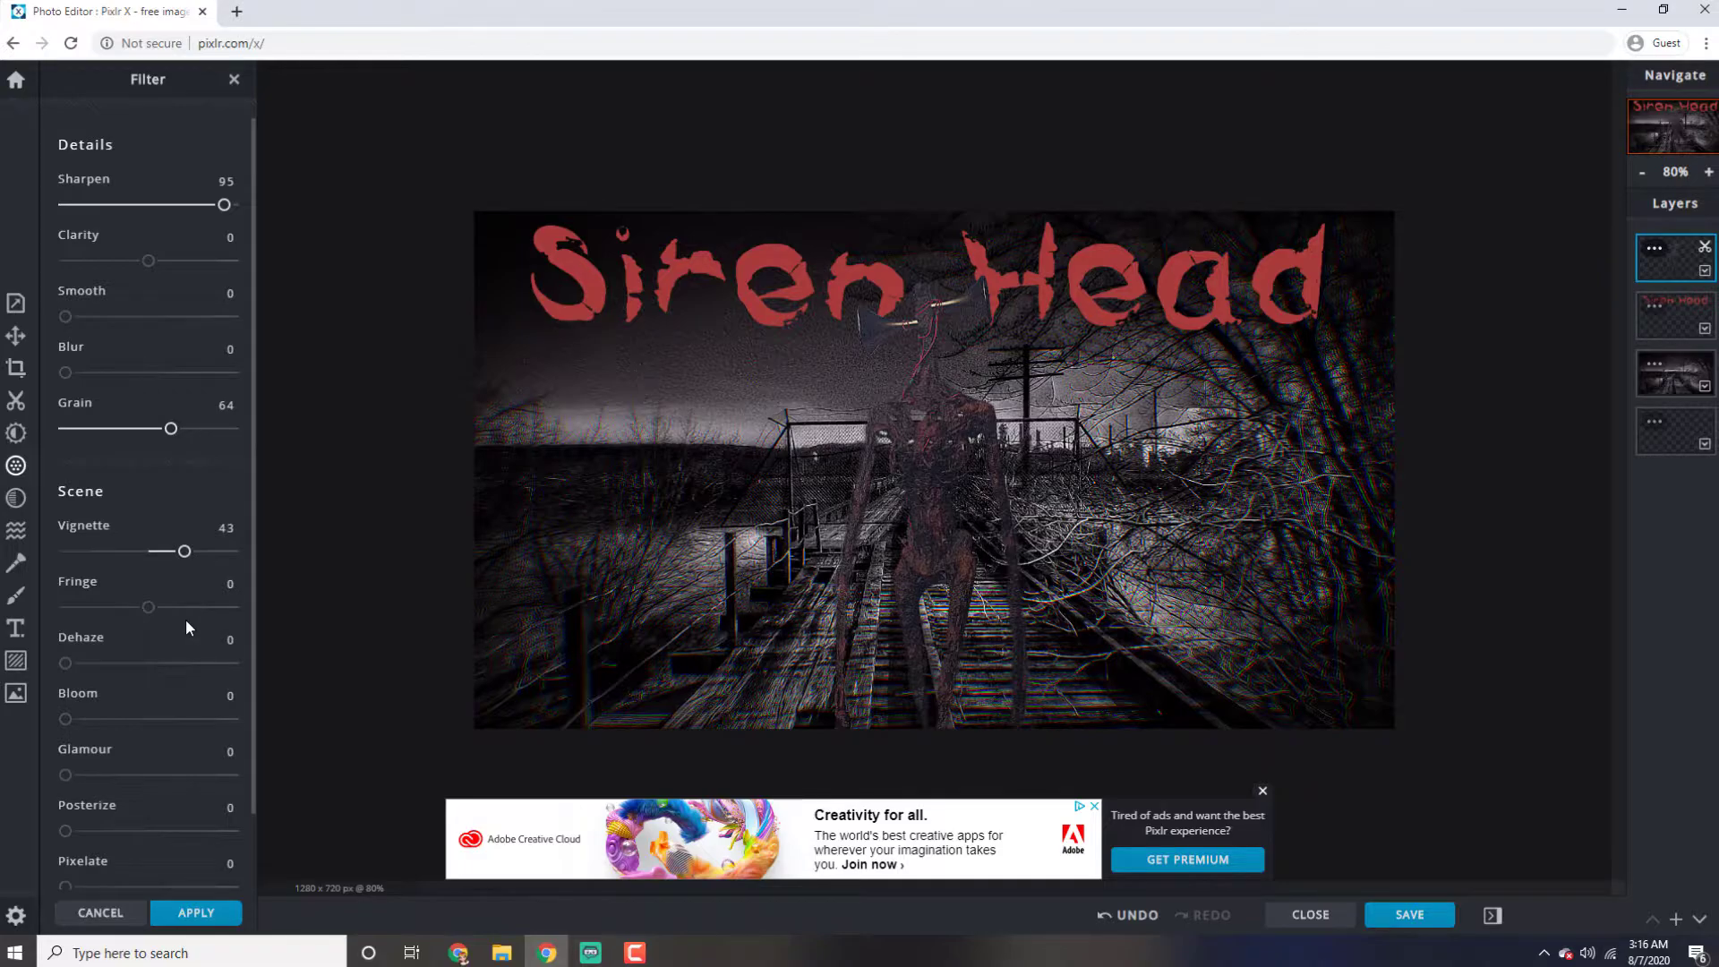
# Download the thumbnail as the 1280 x 720 JPG Sirenhead with the quality raised to maximum, and close the save dialog
pyautogui.click(1410, 915)
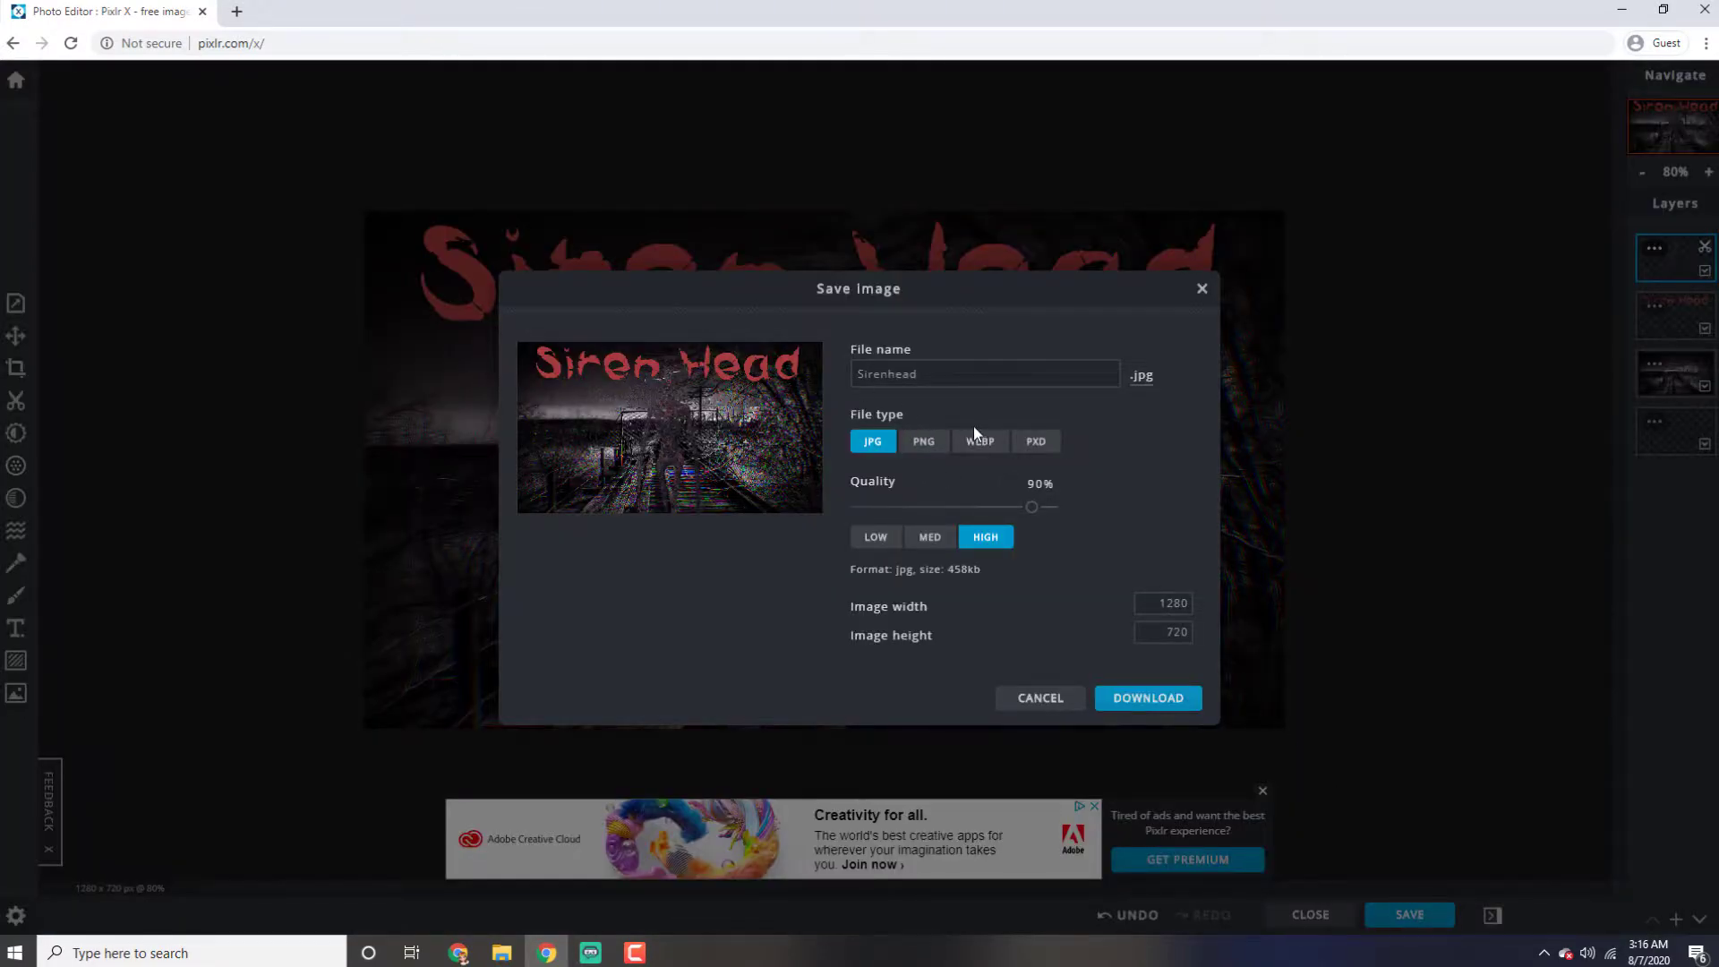
pyautogui.doubleClick(915, 371)
pyautogui.click(1162, 431)
pyautogui.moveTo(1032, 507); pyautogui.dragTo(1155, 528)
pyautogui.click(1158, 704)
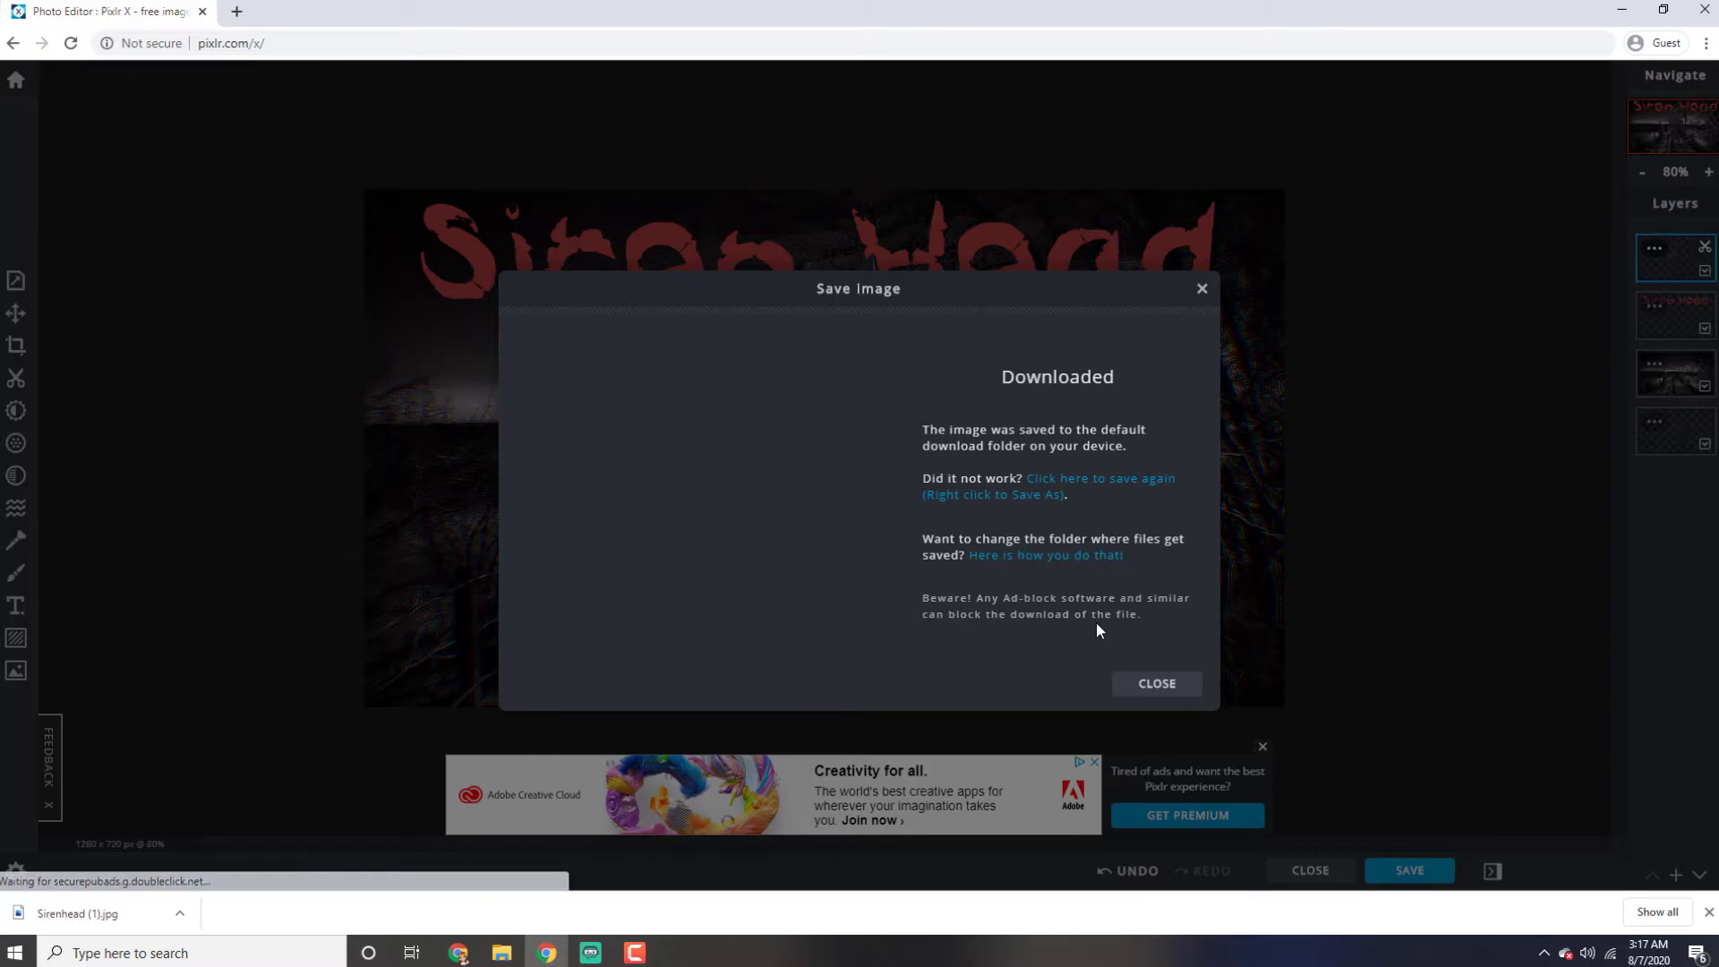
pyautogui.click(1153, 683)
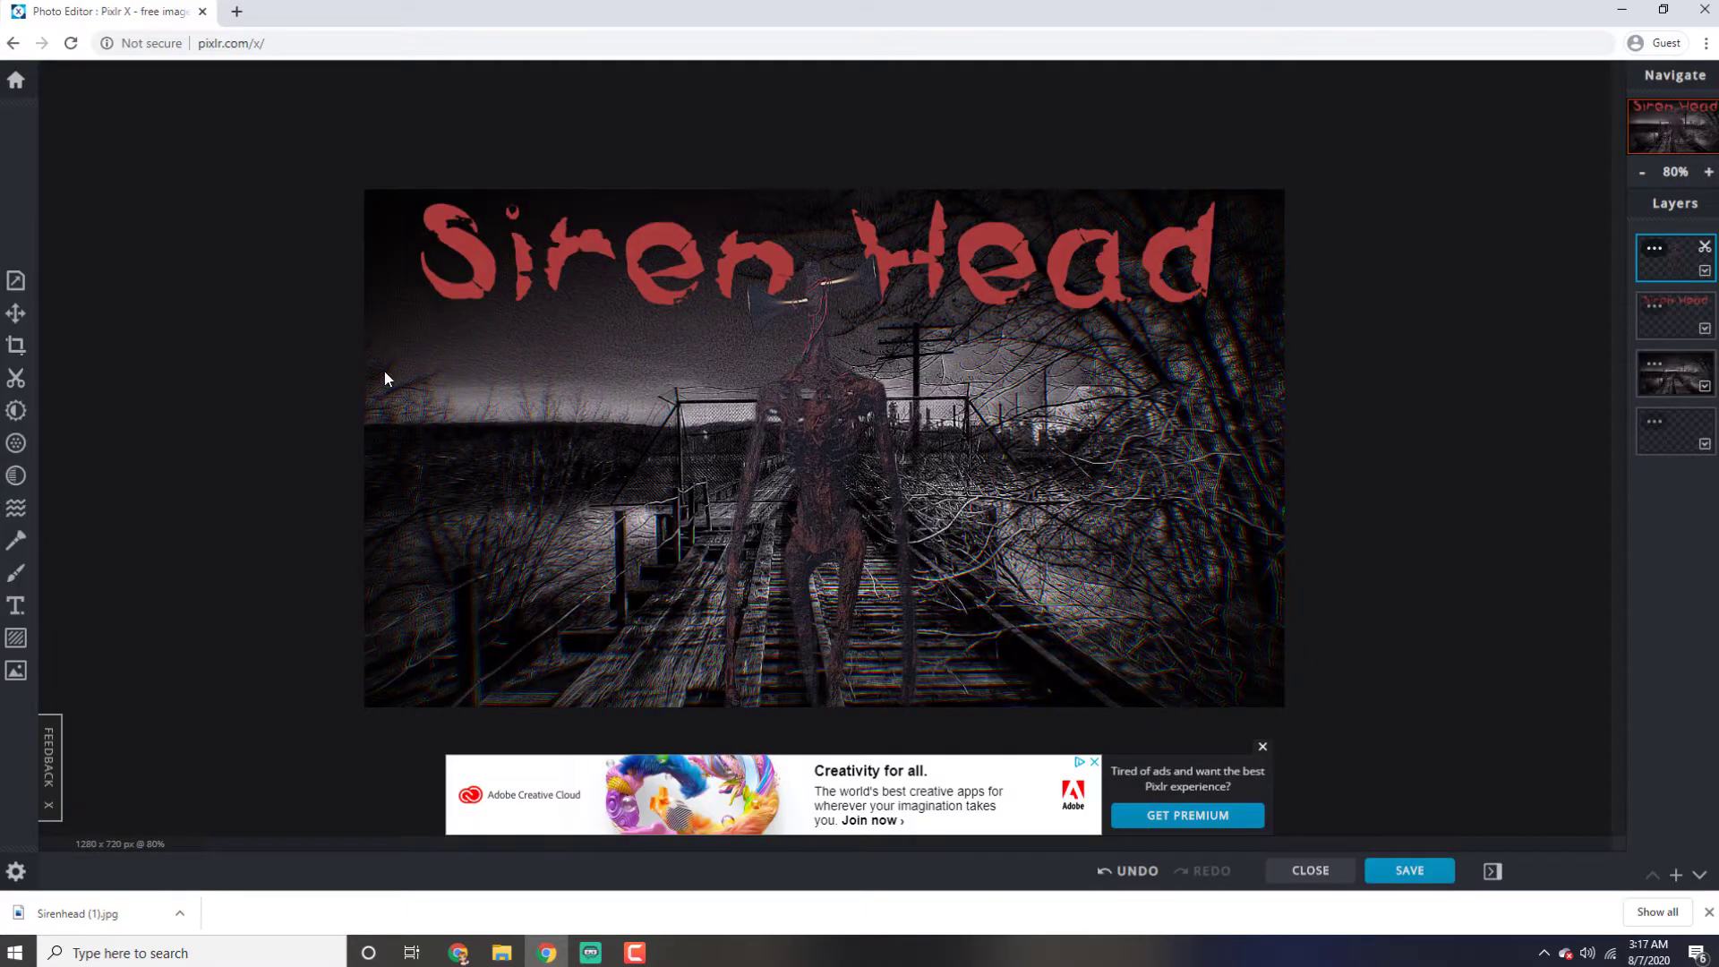
# Examine the available editing tools one after another, from the first tool through Filter and Effect to Liquify
pyautogui.click(15, 283)
pyautogui.click(16, 313)
pyautogui.click(15, 346)
pyautogui.click(16, 378)
pyautogui.click(16, 410)
pyautogui.click(16, 442)
pyautogui.click(18, 477)
pyautogui.click(16, 508)
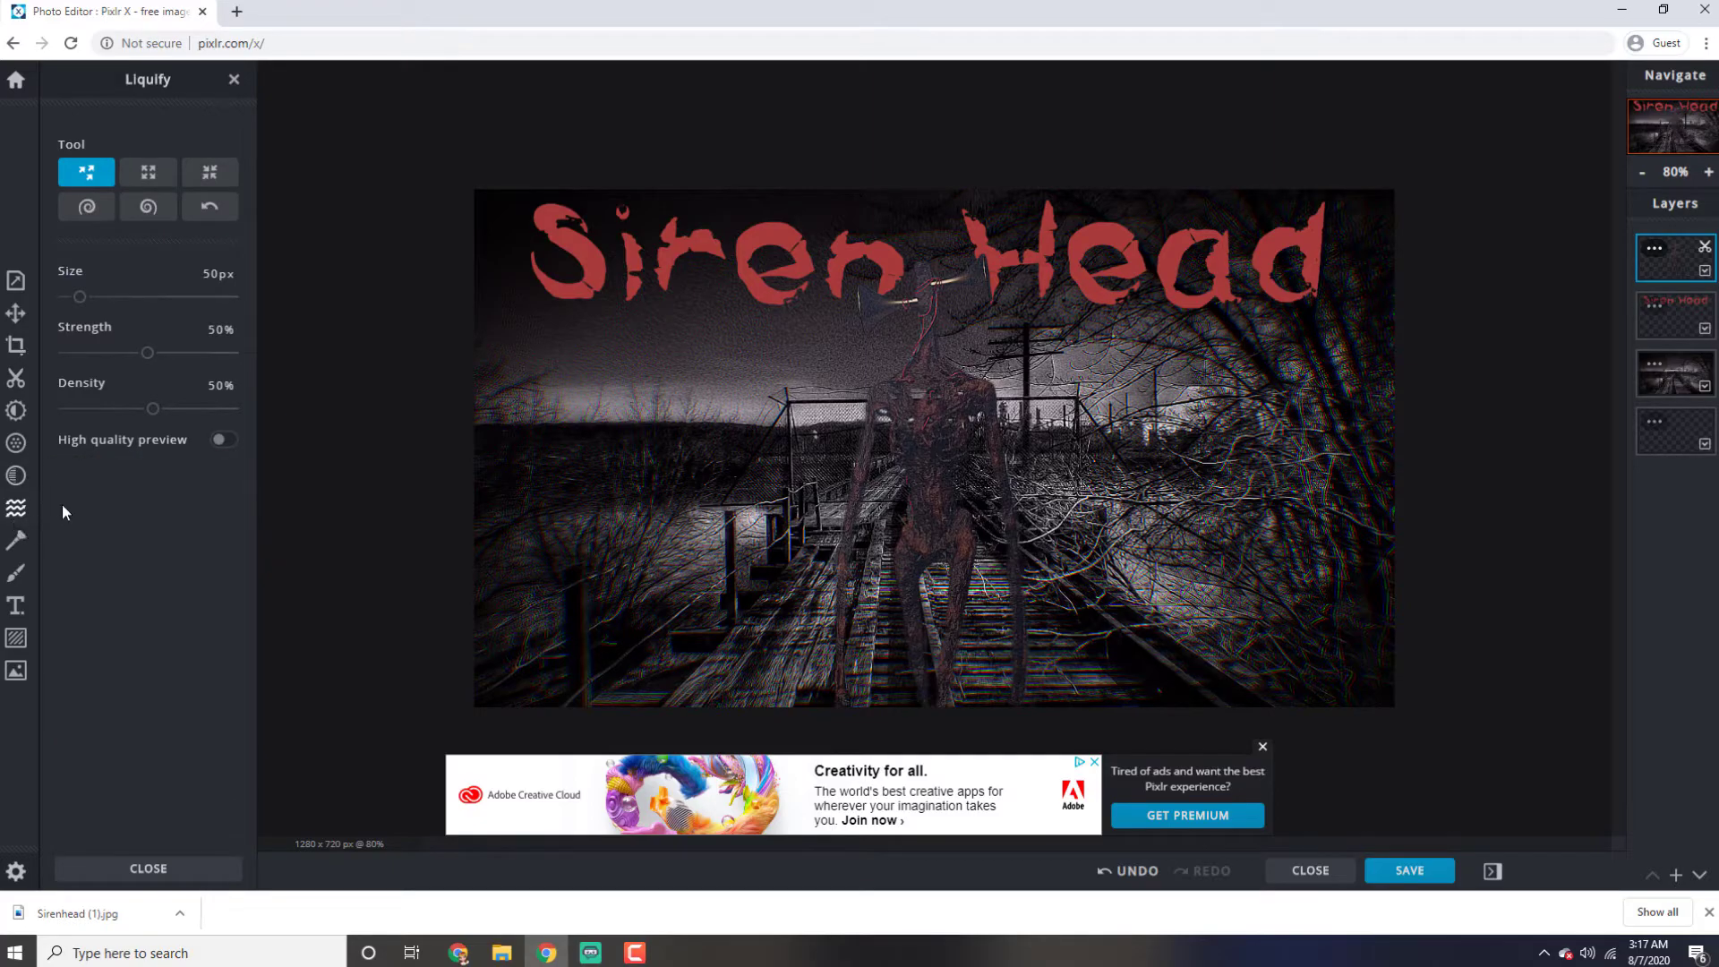